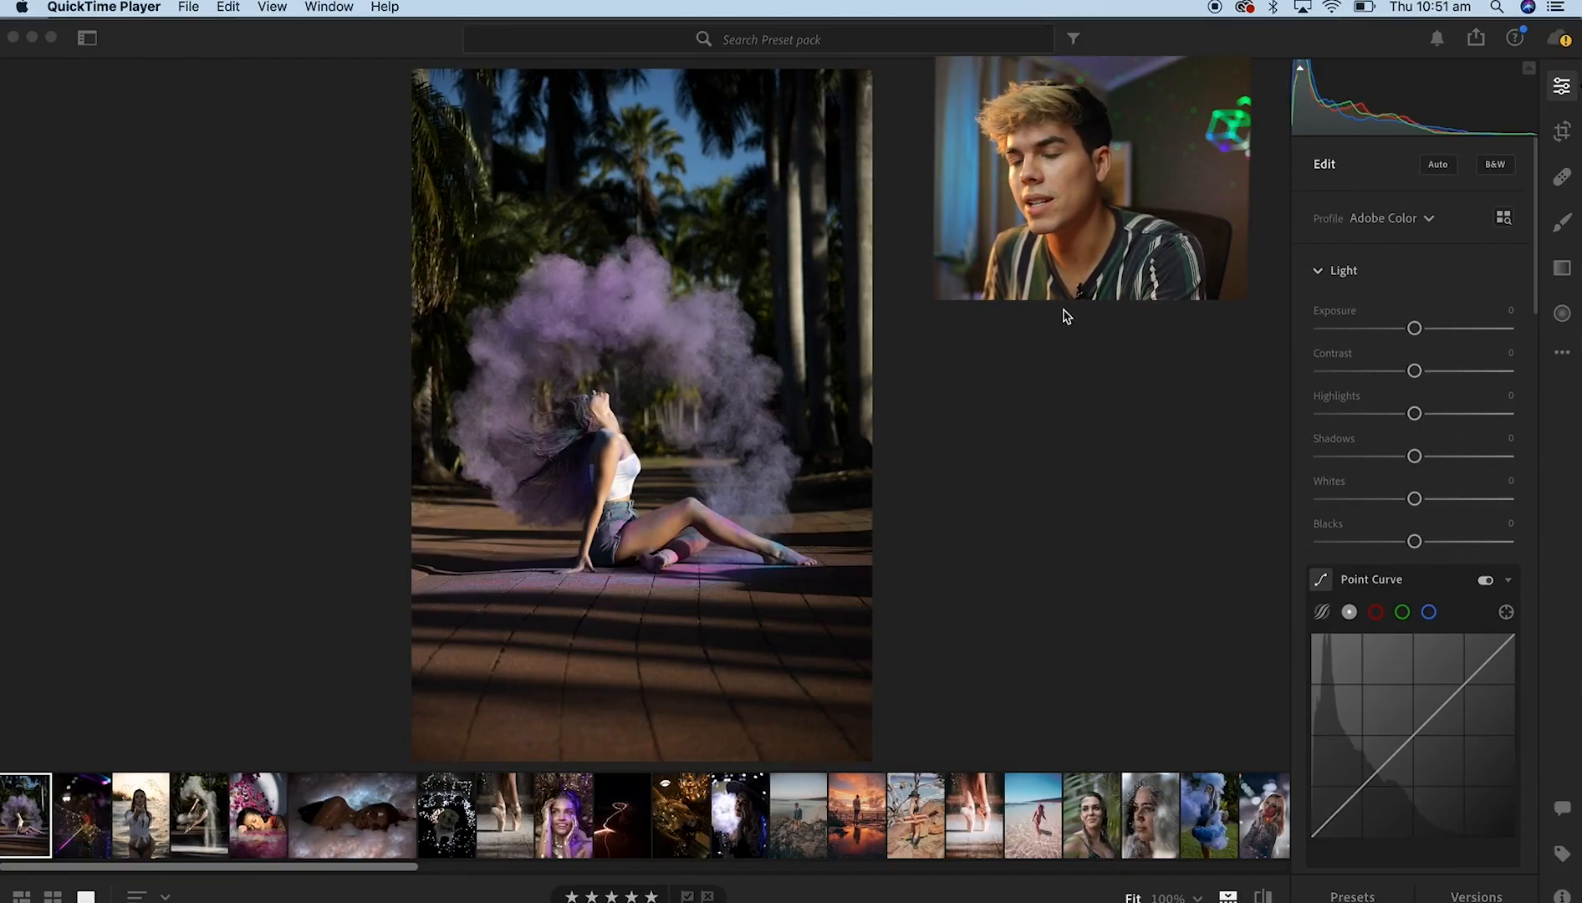
Import all the XMP preset files from the JG Pow Flips Preset Pack folder into Lightroom.
{"action": "left_click", "coordinate": [1066, 315]}
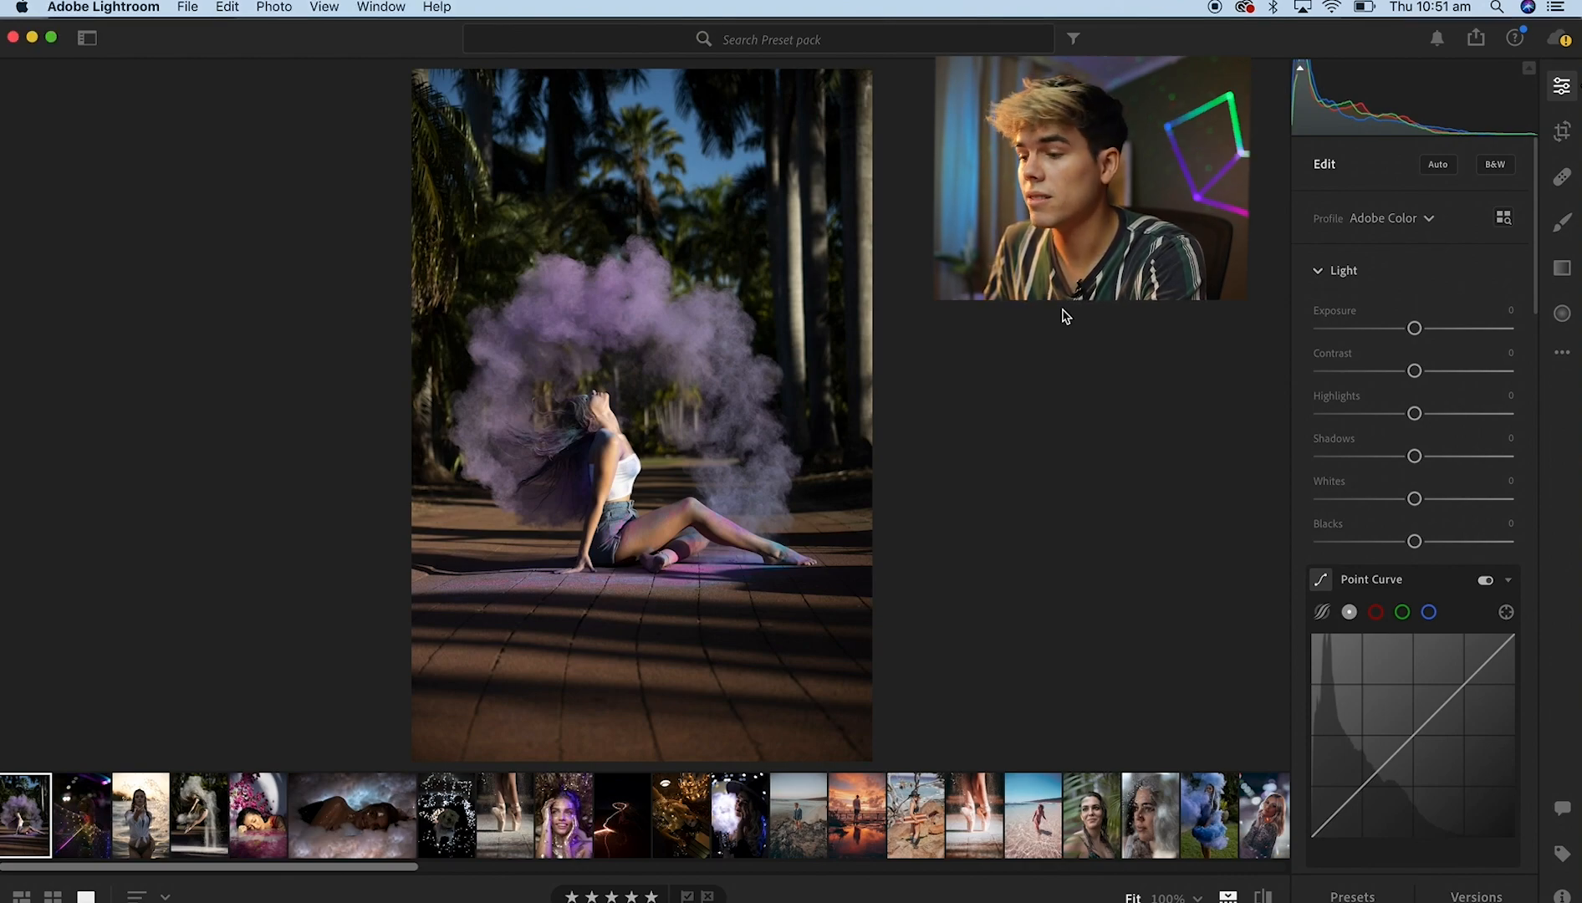
{"action": "left_click", "coordinate": [186, 8]}
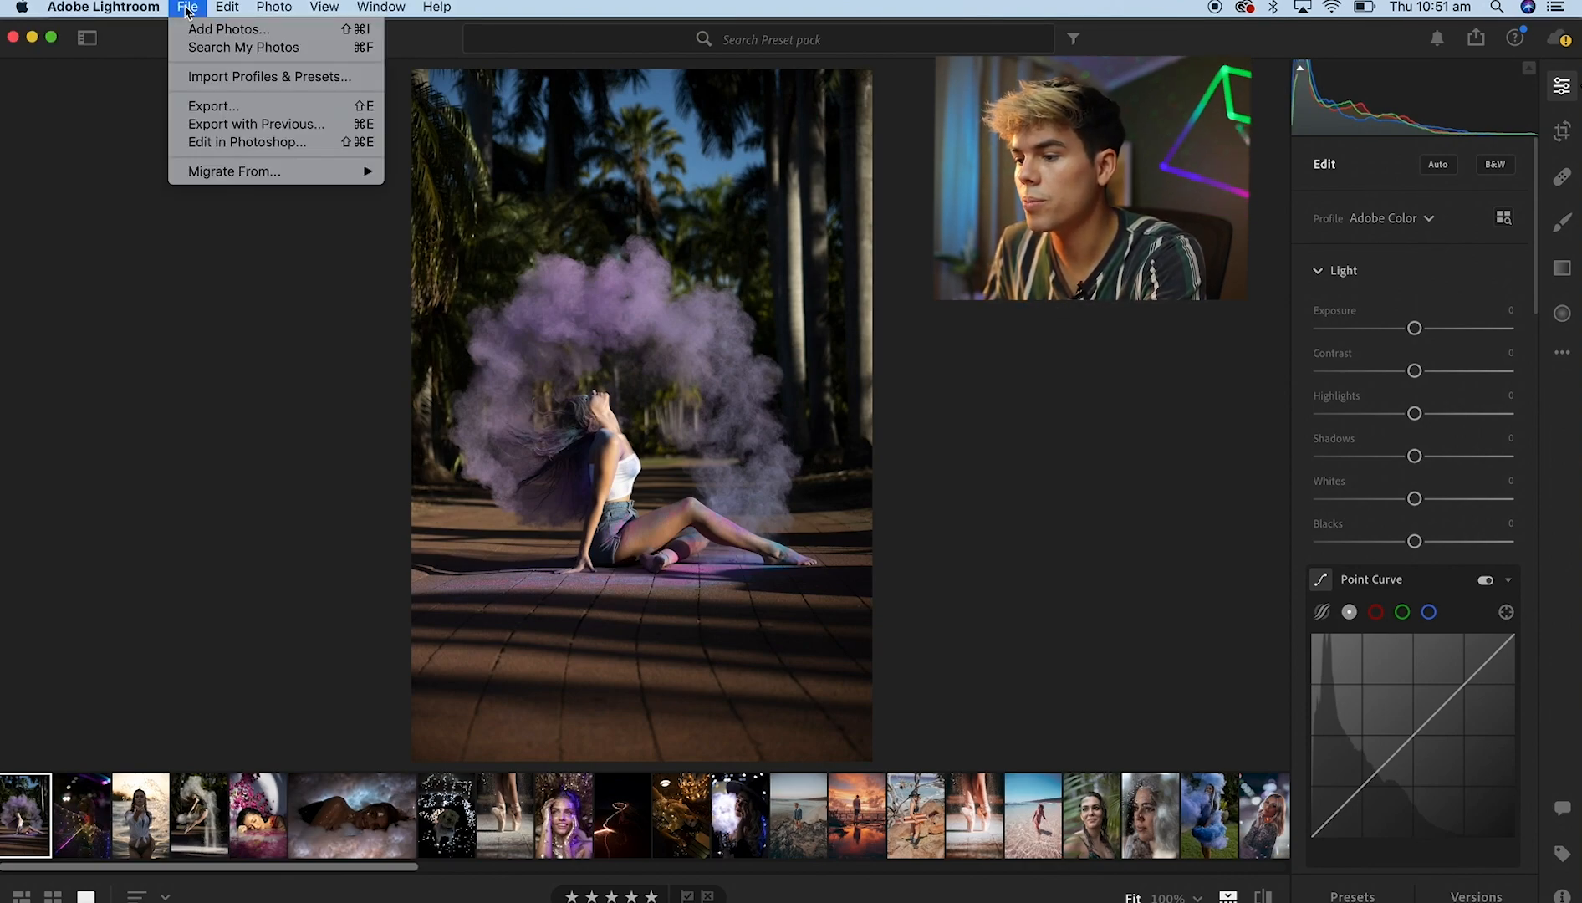
{"action": "left_click", "coordinate": [238, 79]}
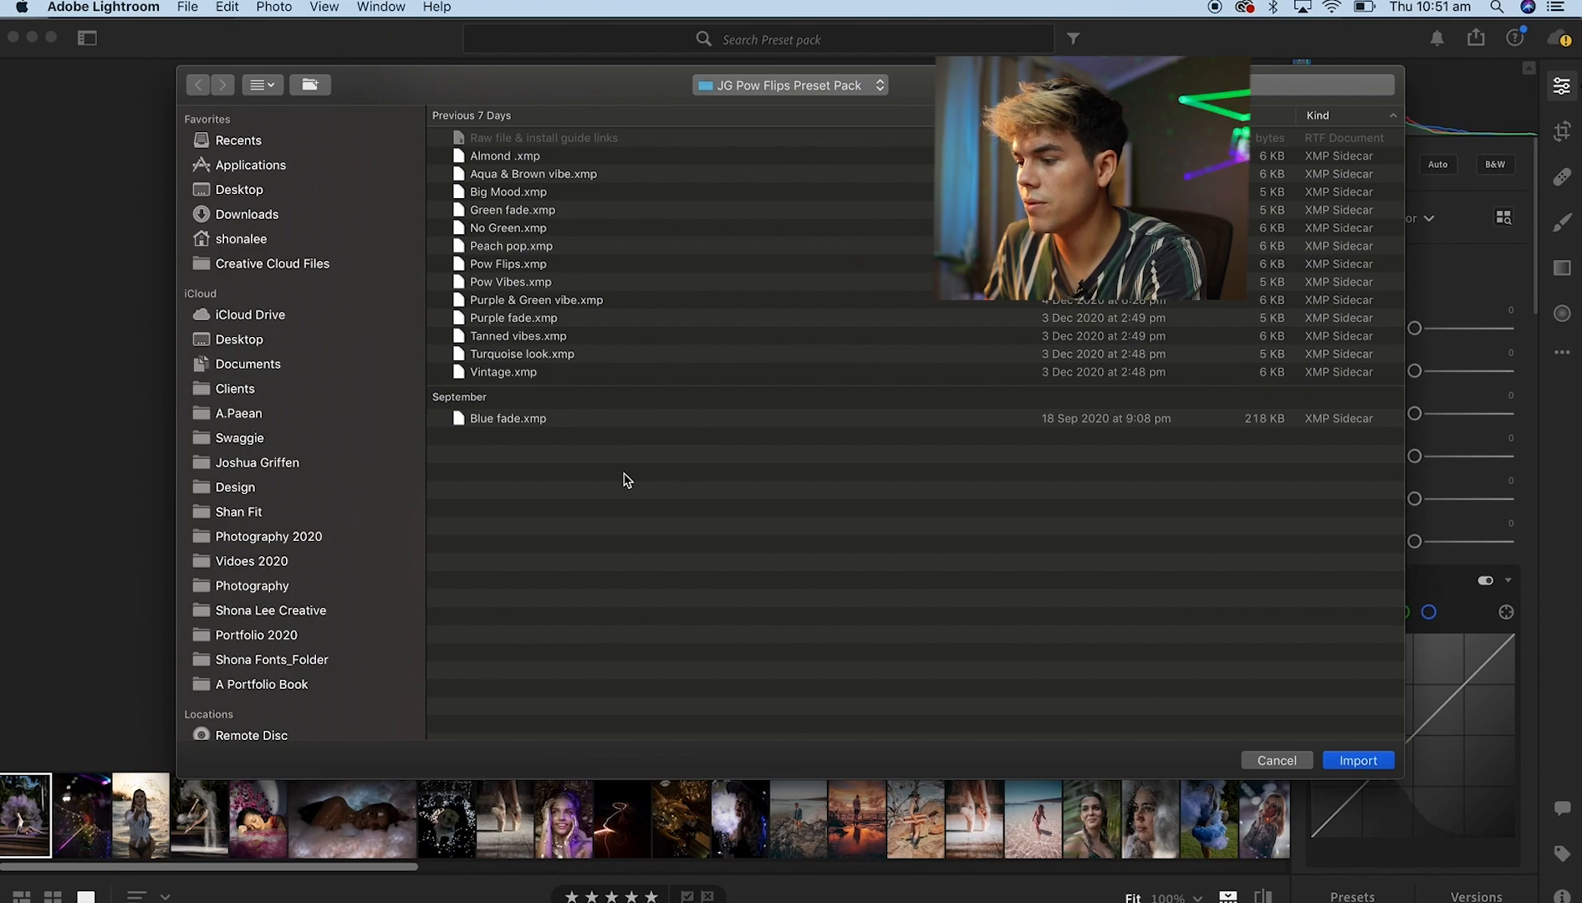
{"action": "left_click_drag", "start_coordinate": [627, 480], "coordinate": [637, 147]}
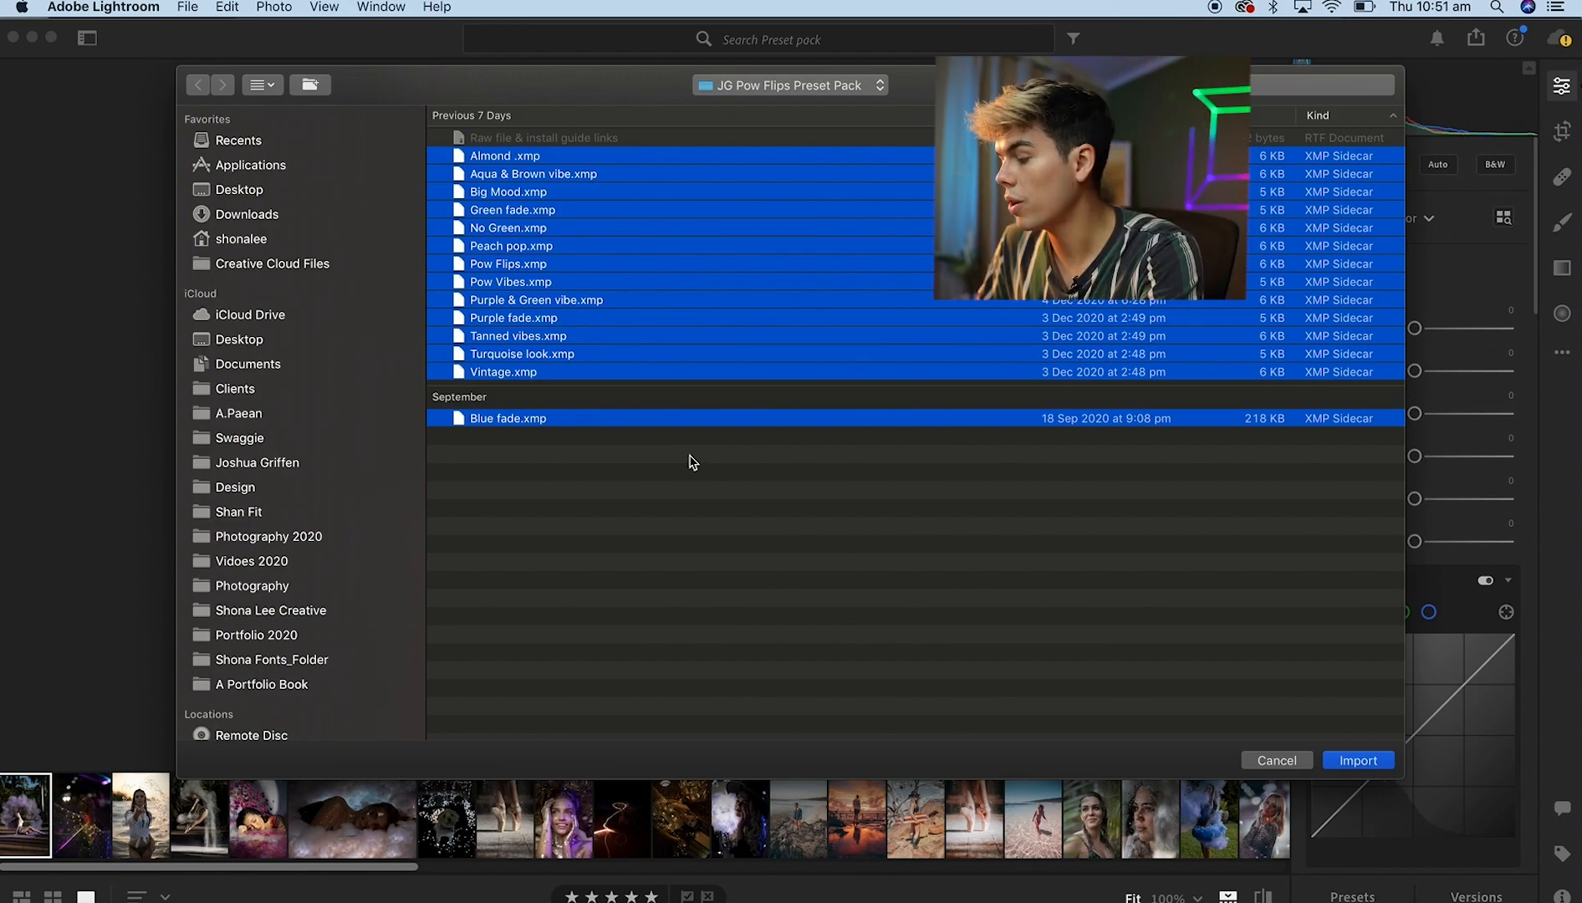
{"action": "left_click", "coordinate": [1354, 760]}
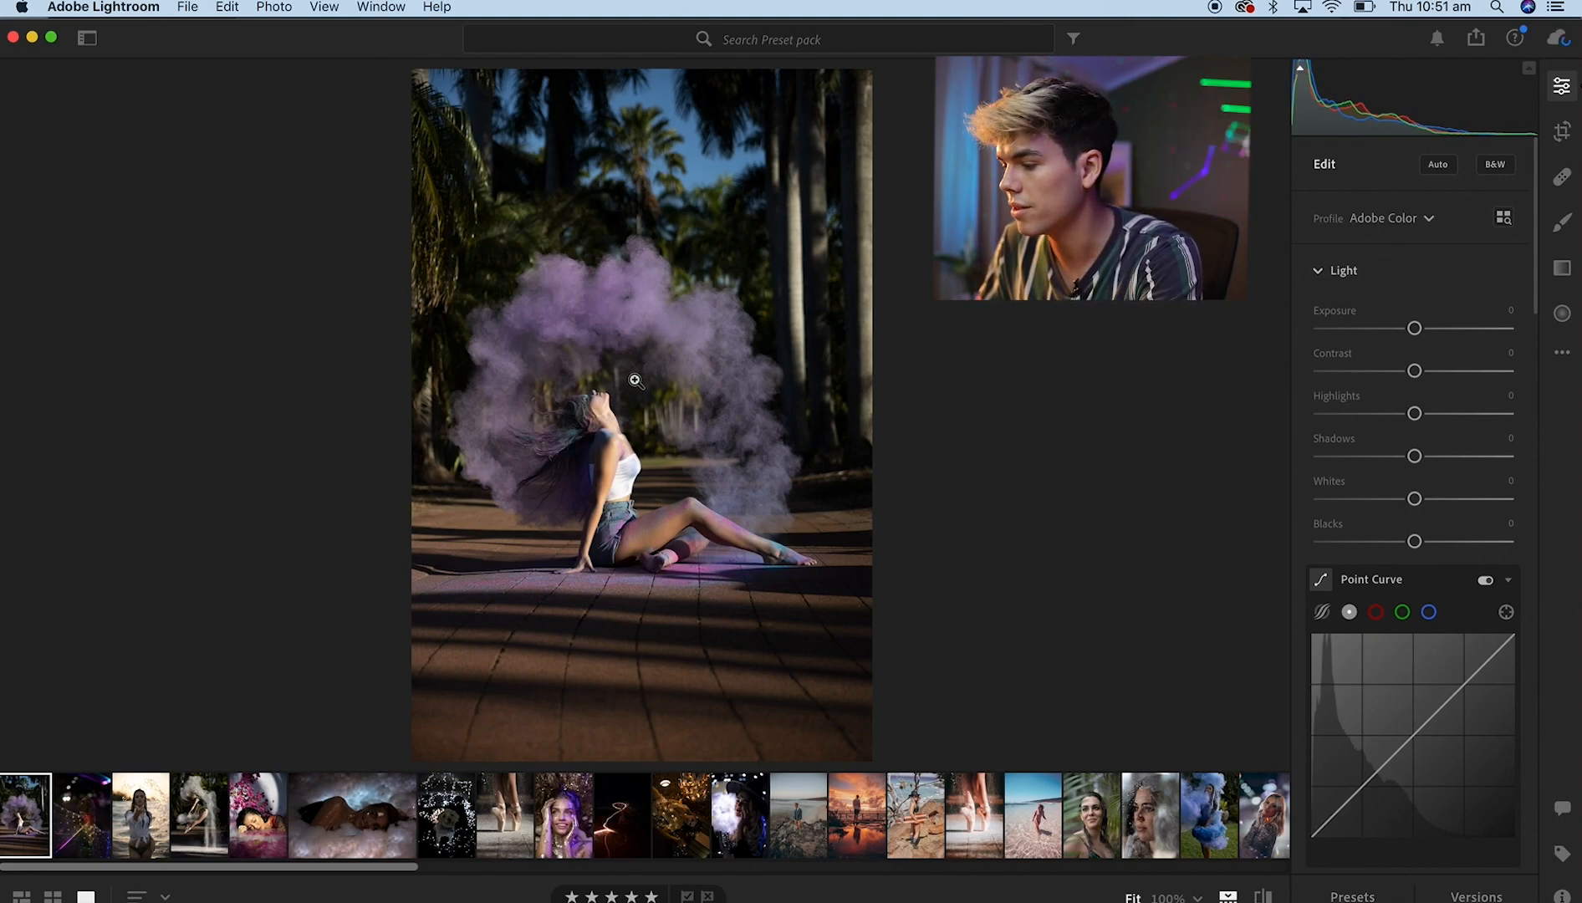
Apply the Almond preset from the JG Pow Flips Presets group to the smoke portrait.
{"action": "left_click", "coordinate": [1348, 896]}
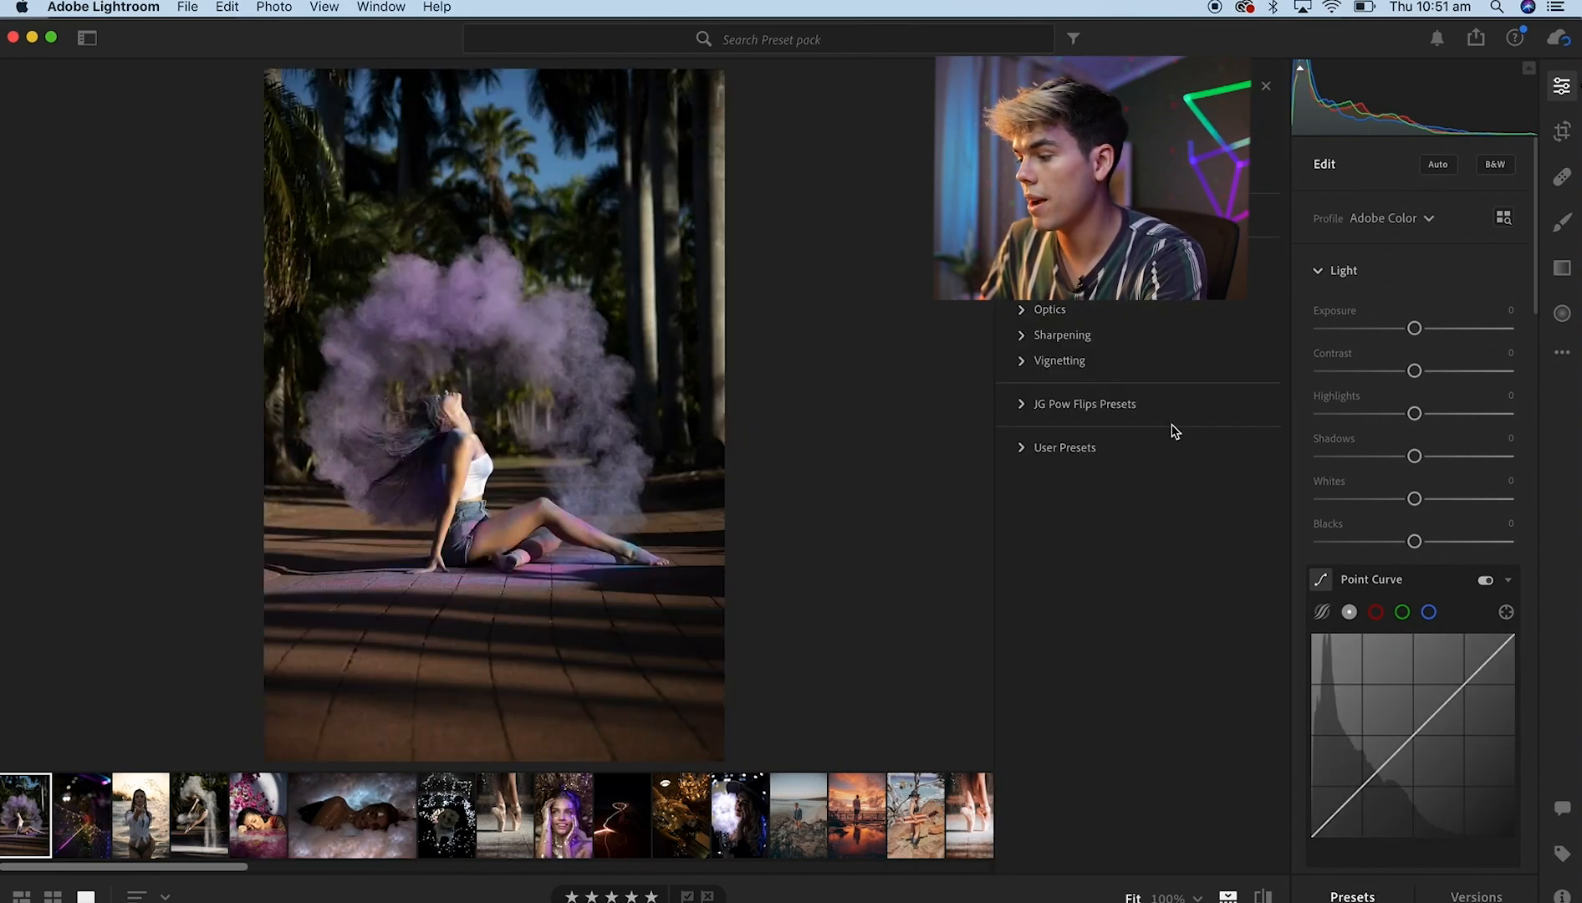
{"action": "left_click", "coordinate": [1023, 405]}
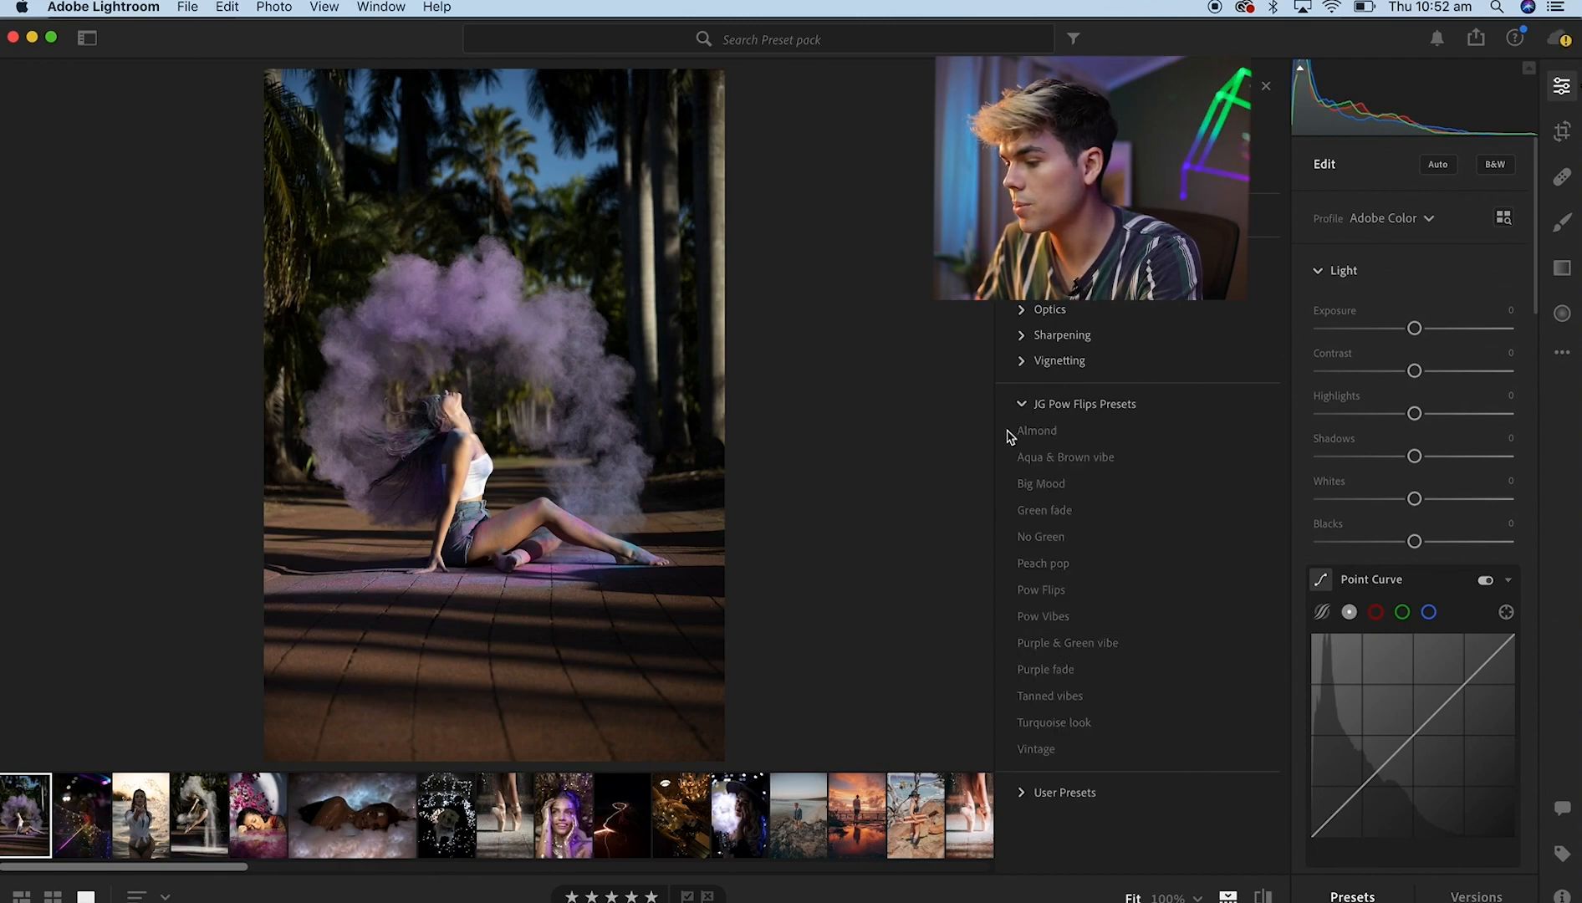
{"action": "left_click", "coordinate": [1013, 432]}
{"action": "left_click", "coordinate": [1045, 431]}
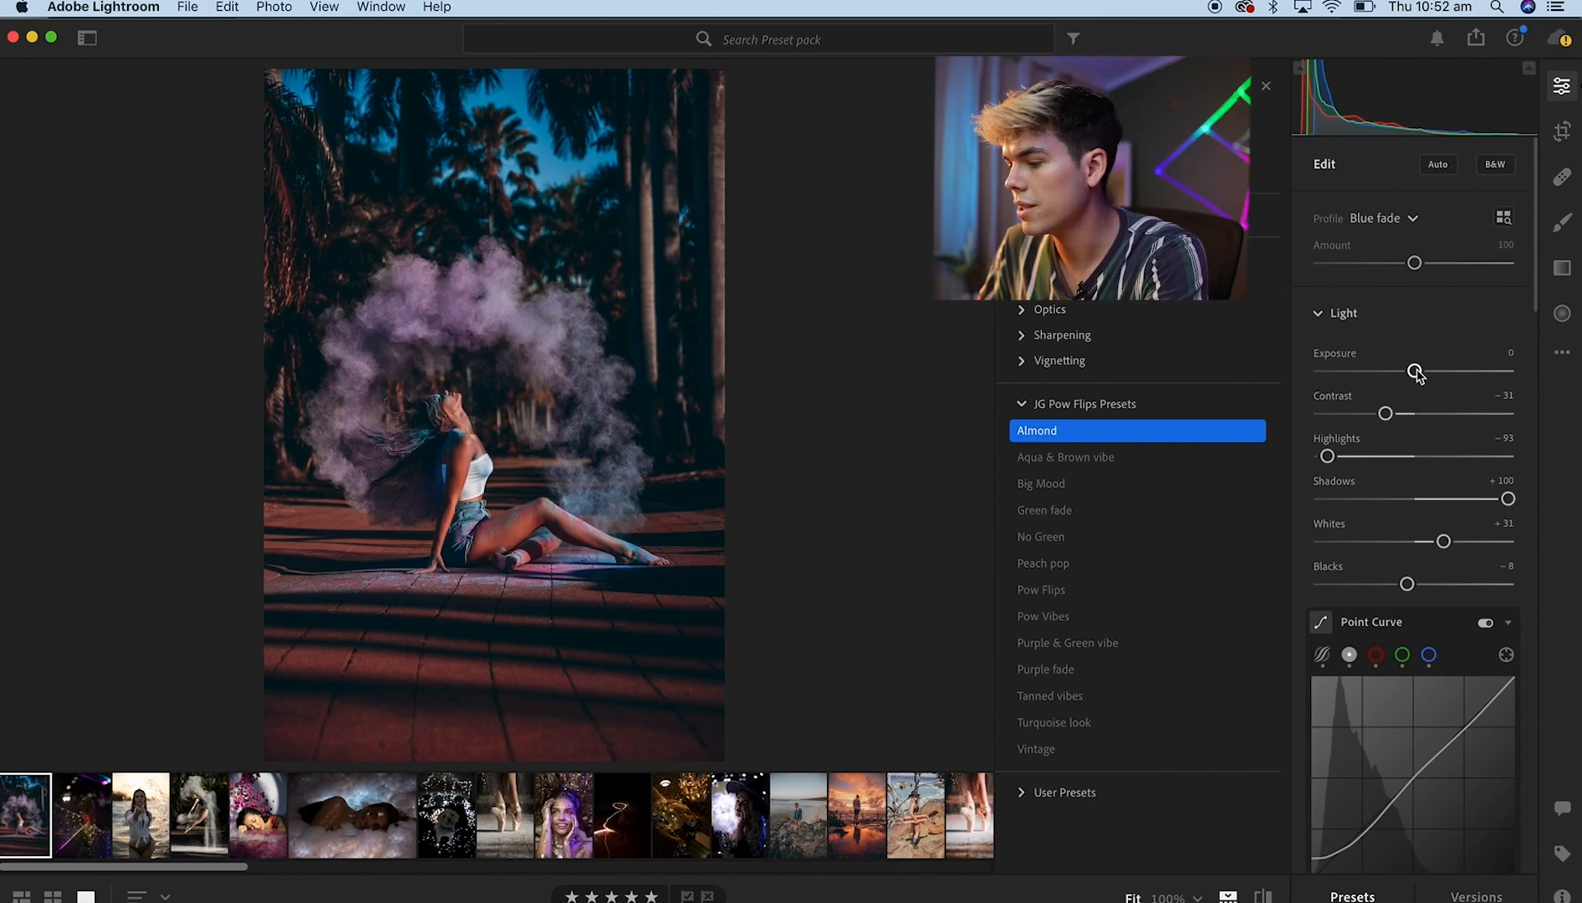
Set the photo's exposure to +0.64 and its tint to +24.
{"action": "left_click_drag", "start_coordinate": [1414, 372], "coordinate": [1432, 378]}
{"action": "scroll", "coordinate": [1394, 448], "scroll_direction": "down", "scroll_amount": 10}
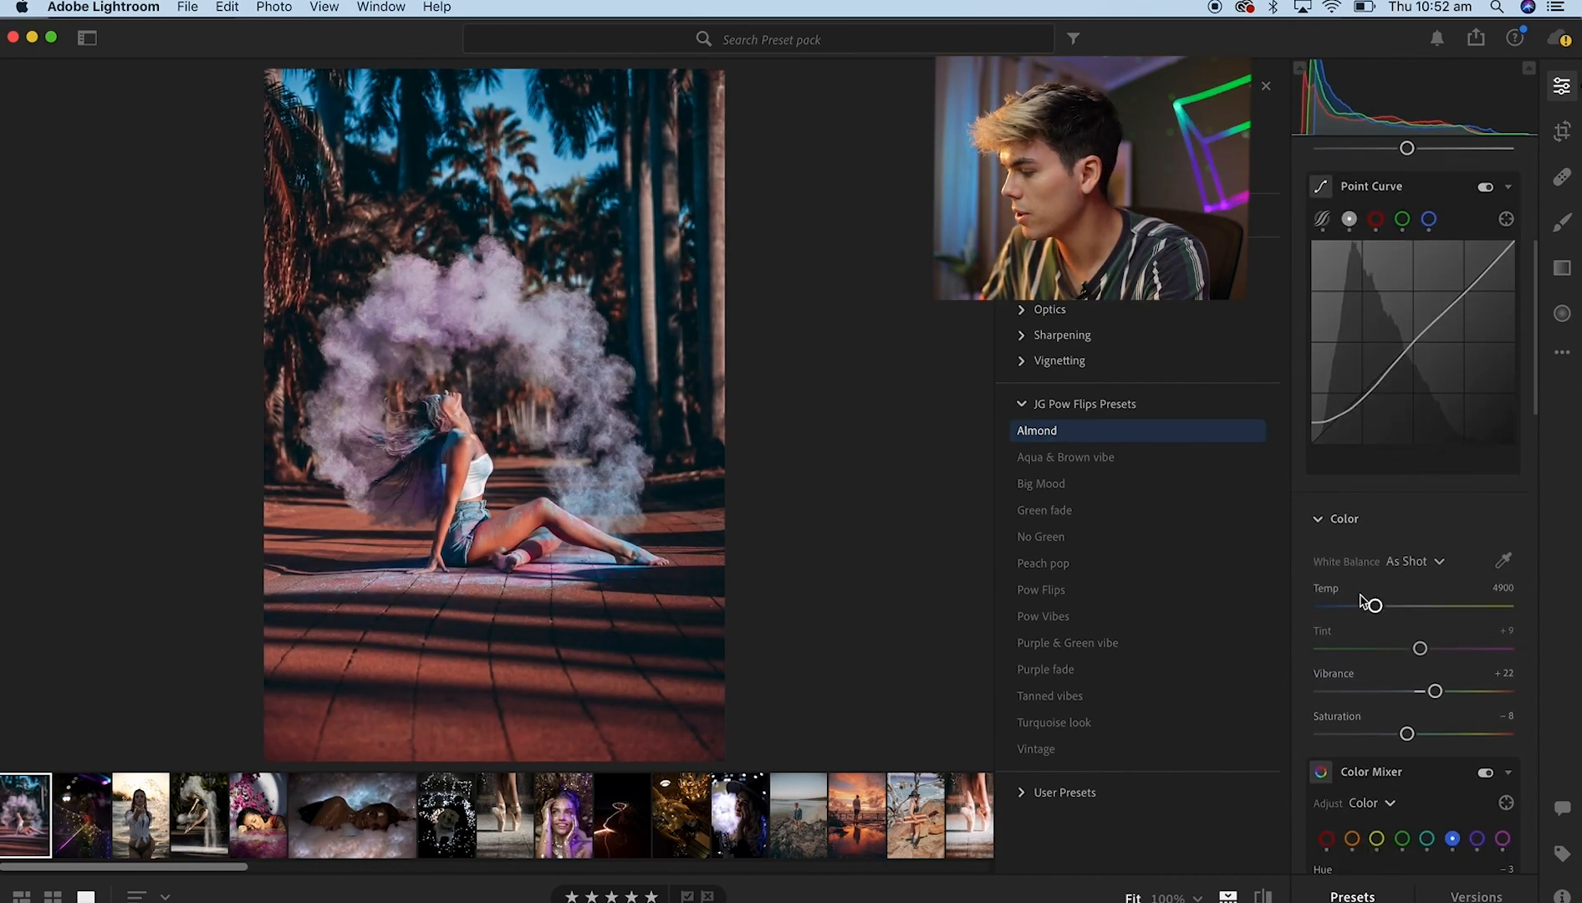
{"action": "left_click_drag", "start_coordinate": [1420, 648], "coordinate": [1430, 655]}
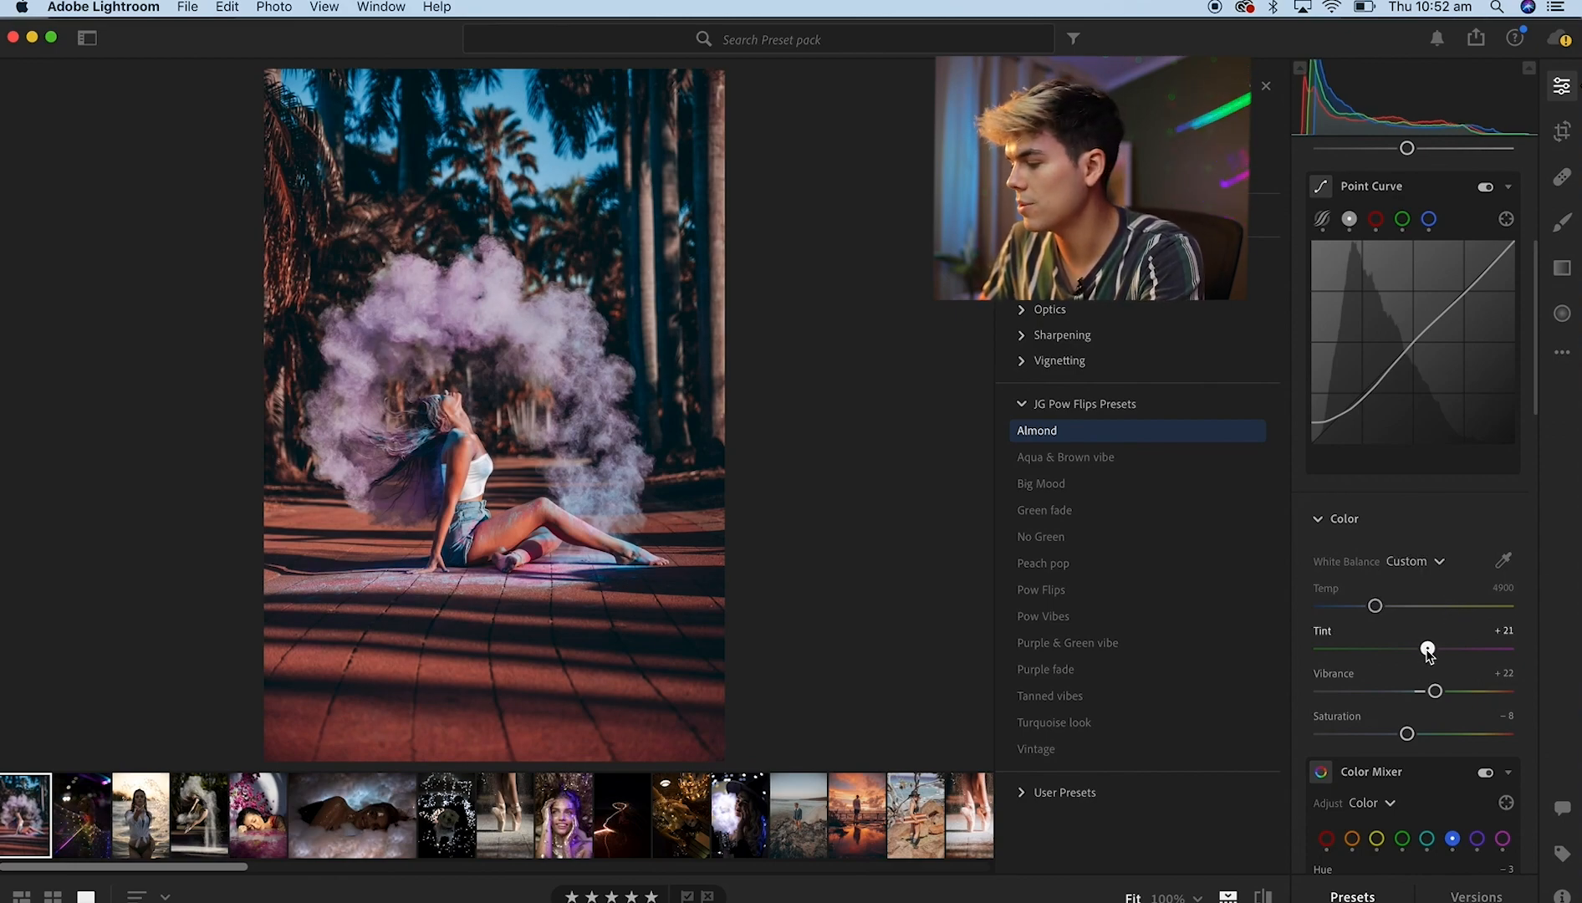
{"action": "left_click_drag", "start_coordinate": [1427, 654], "coordinate": [1430, 654]}
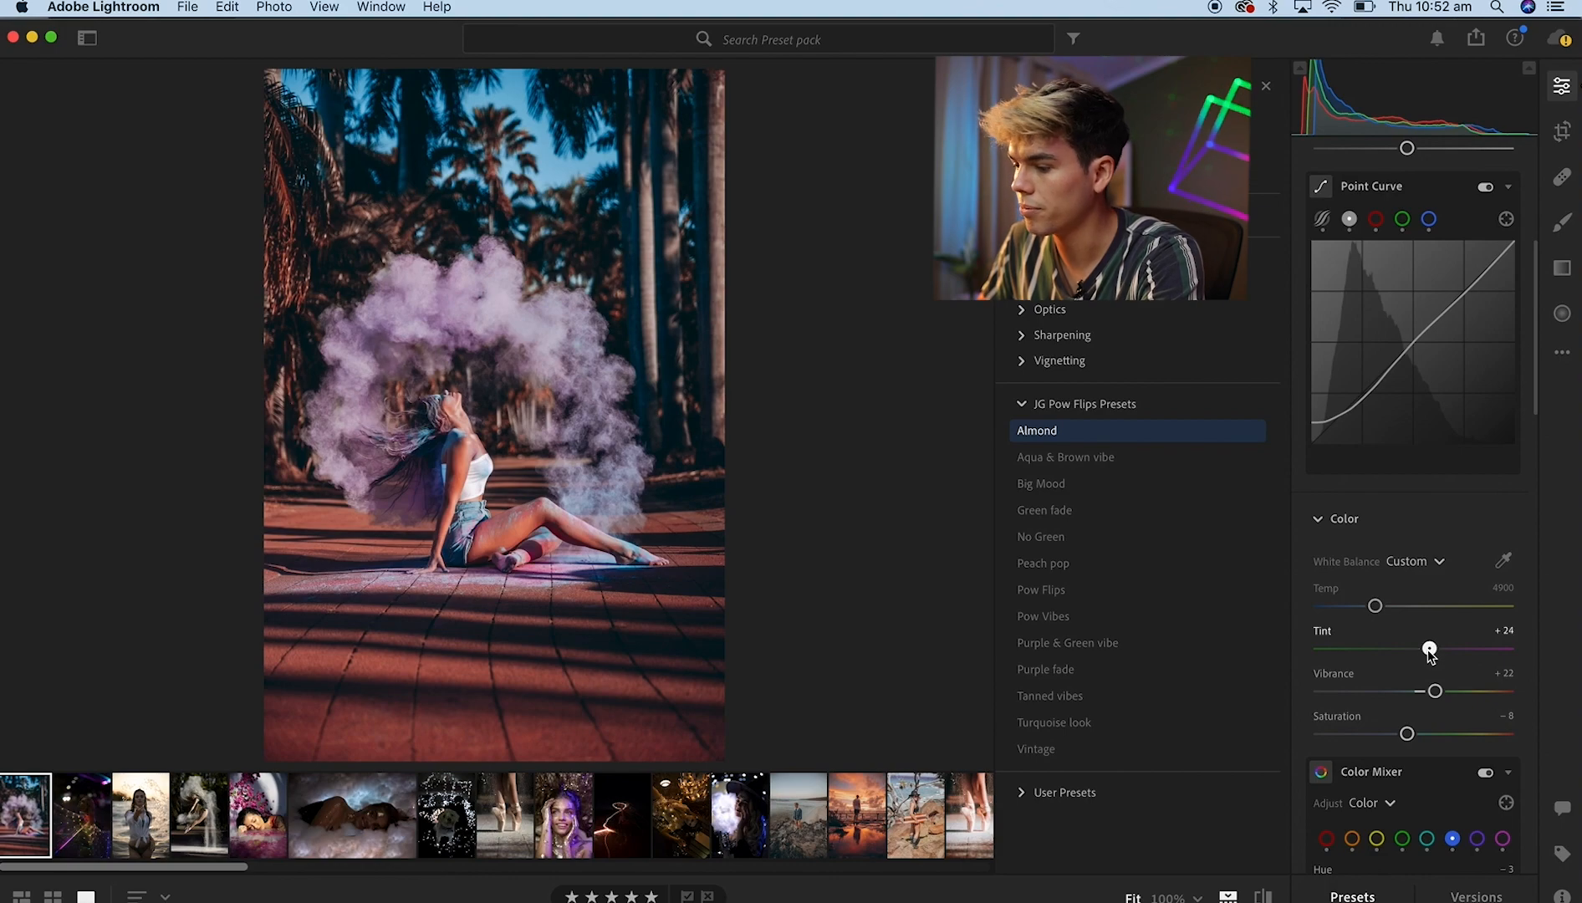
Apply the Aqua & Brown vibe preset and raise the exposure to +0.75.
{"action": "scroll", "coordinate": [1419, 583], "scroll_direction": "up", "scroll_amount": 5}
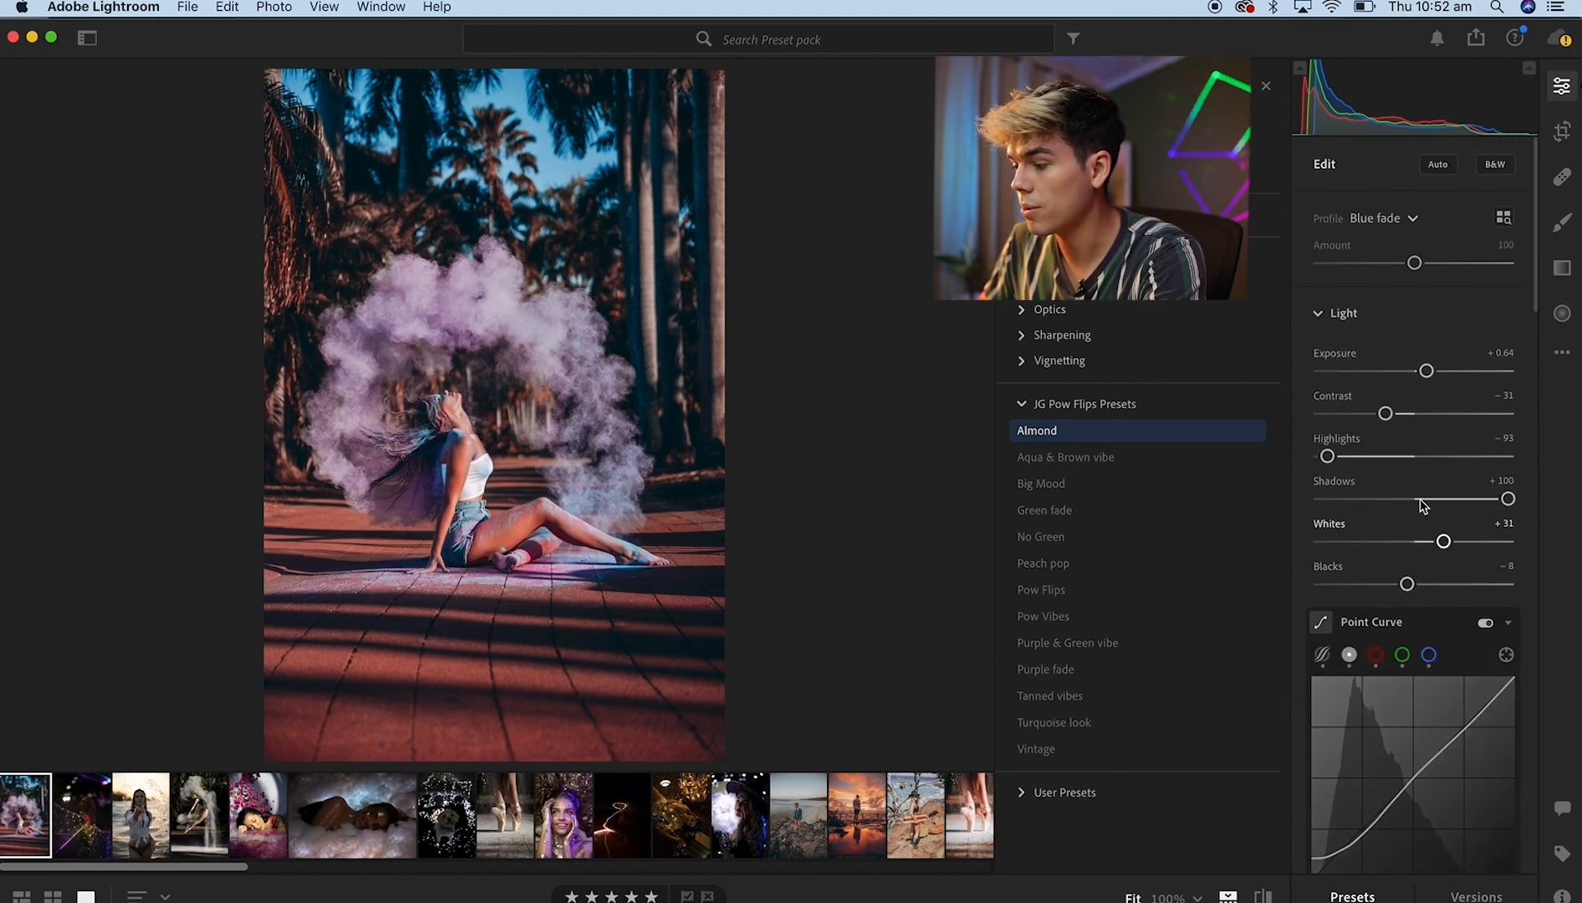
{"action": "left_click", "coordinate": [1133, 460]}
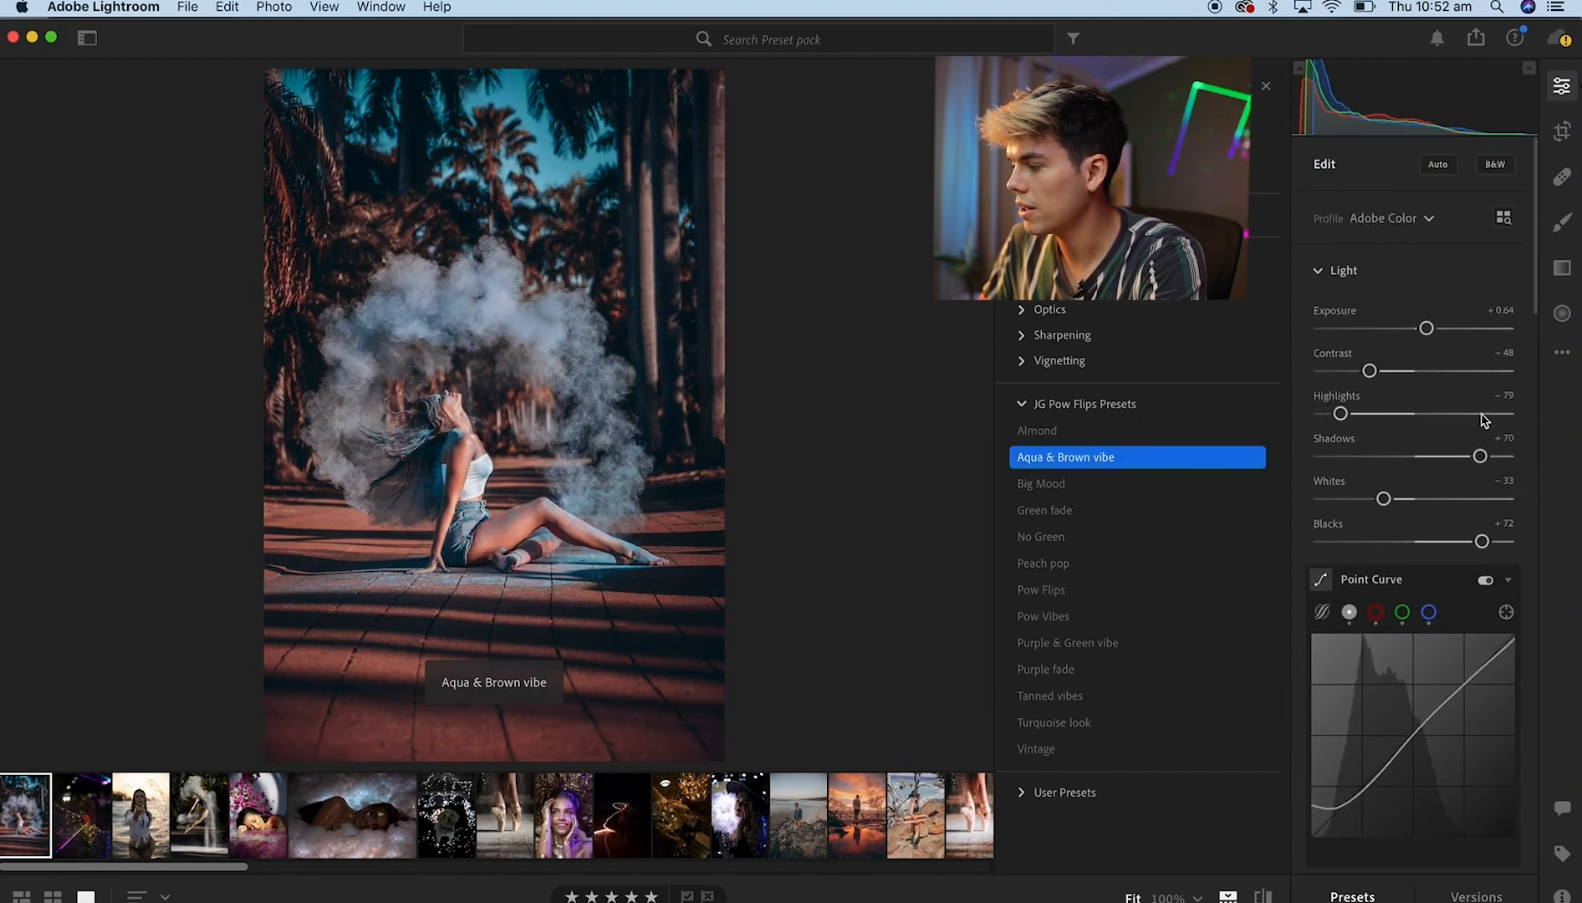
{"action": "left_click_drag", "start_coordinate": [1426, 328], "coordinate": [1430, 329]}
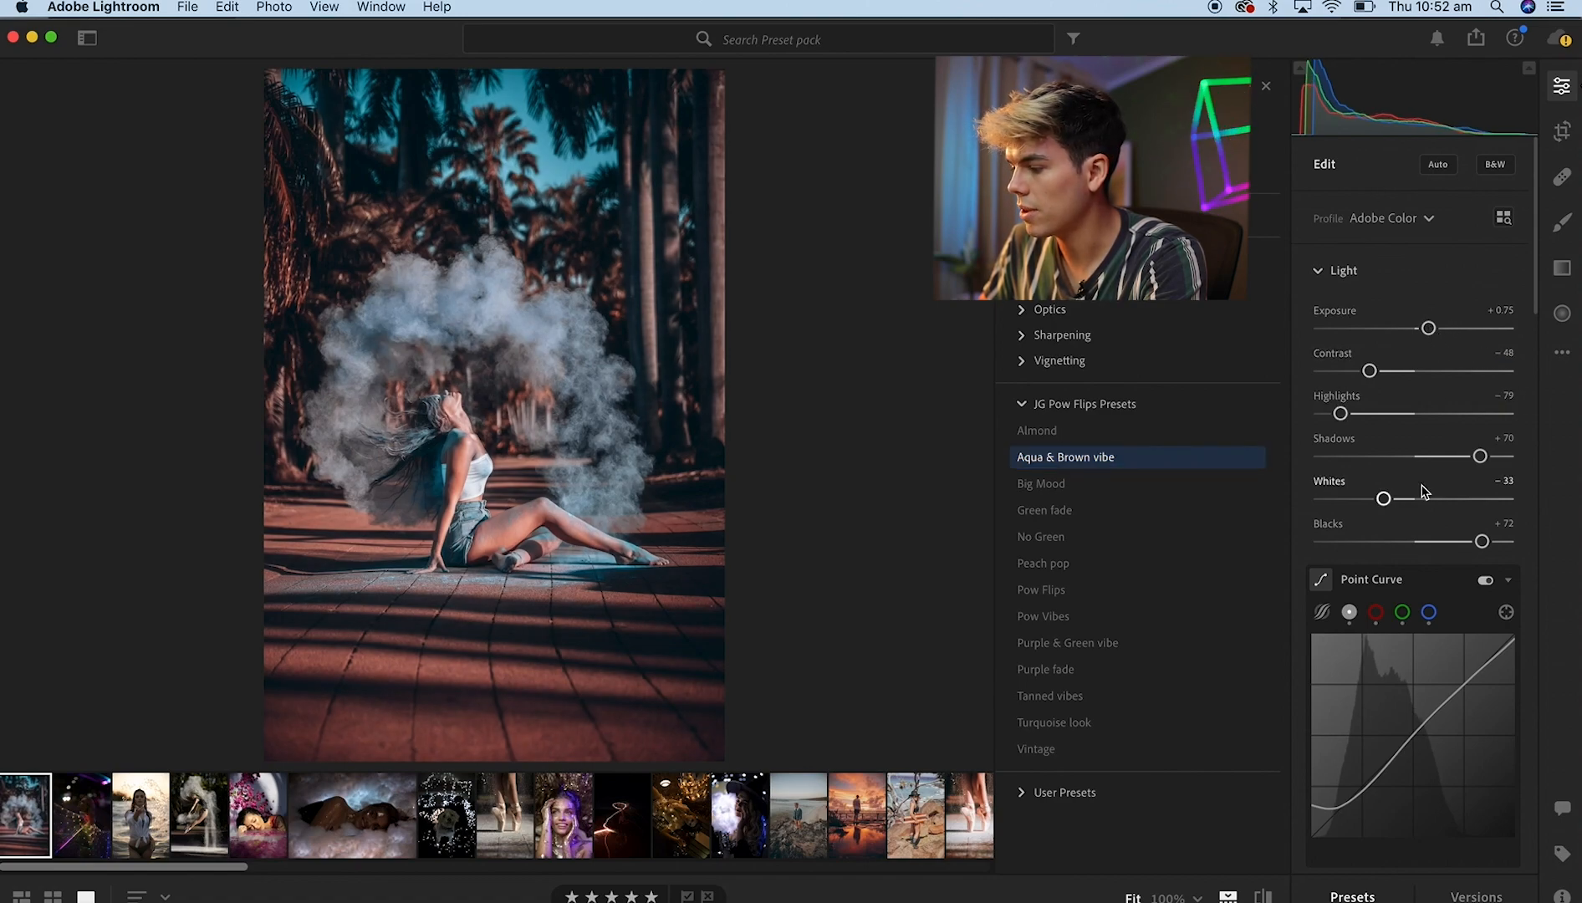
Apply the Big Mood preset with the exposure set to +1.00 and the tint to +36.
{"action": "left_click", "coordinate": [1110, 487]}
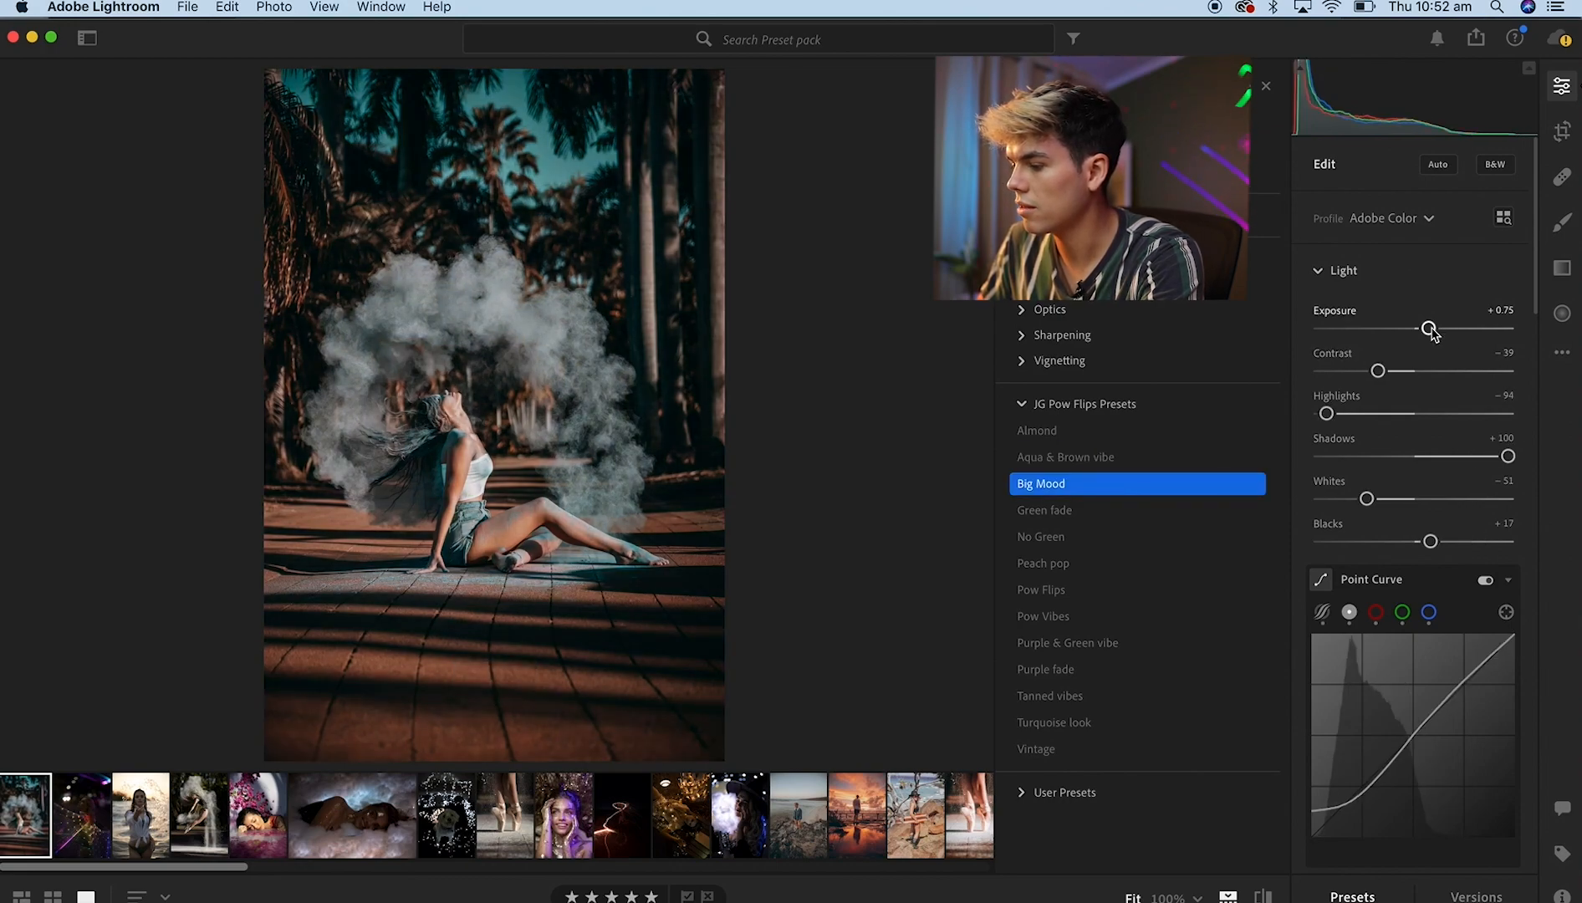
{"action": "left_click_drag", "start_coordinate": [1429, 329], "coordinate": [1434, 329]}
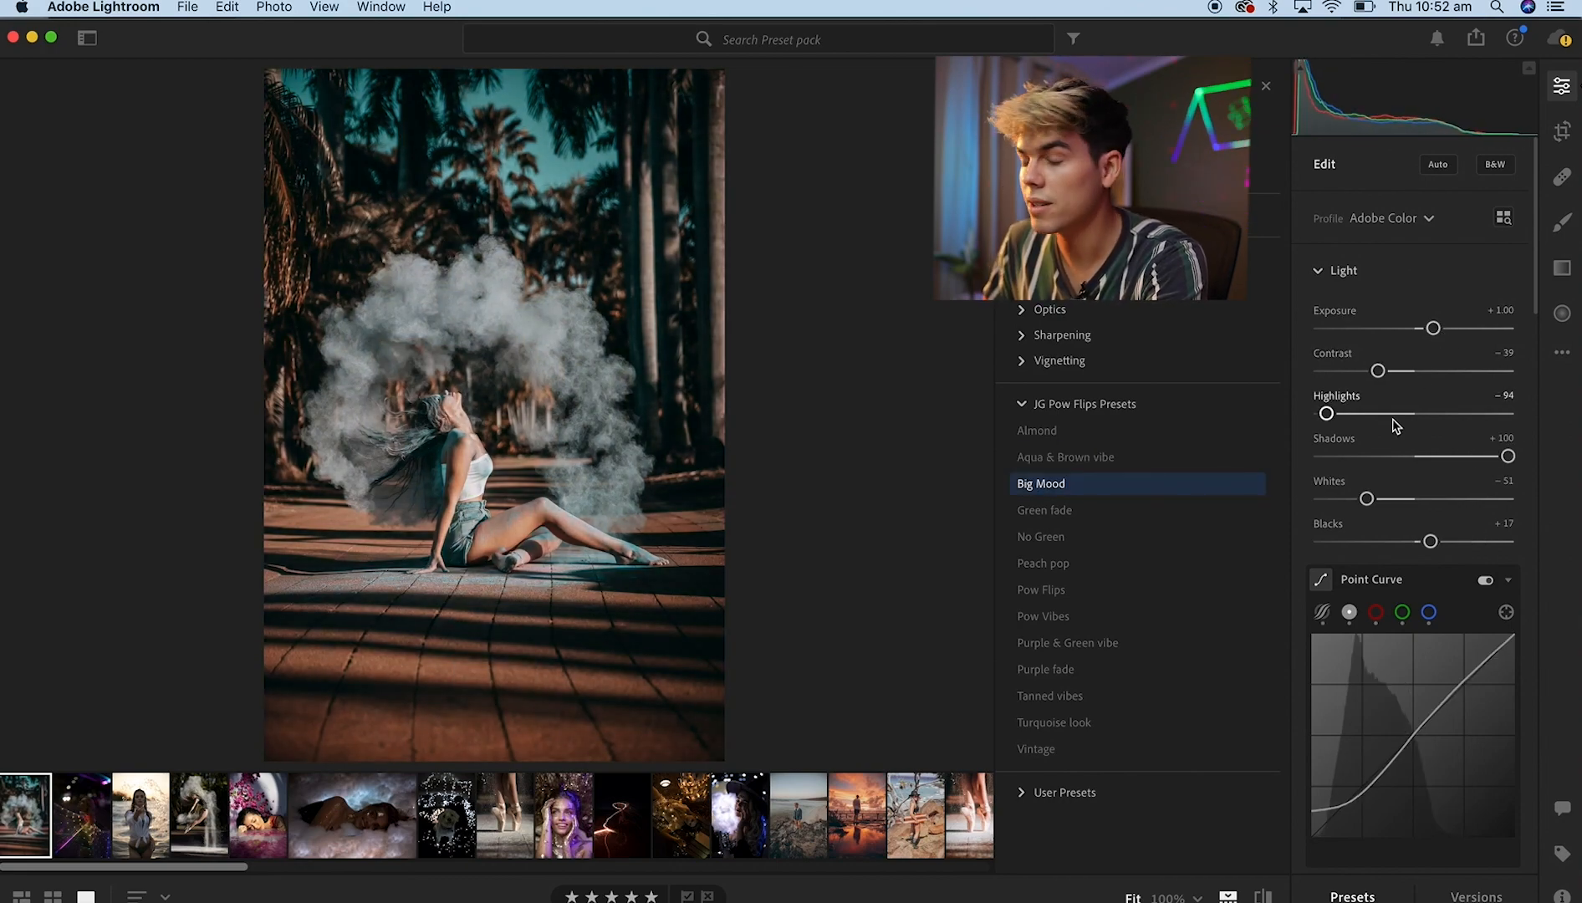
{"action": "scroll", "coordinate": [1400, 535], "scroll_direction": "down", "scroll_amount": 5}
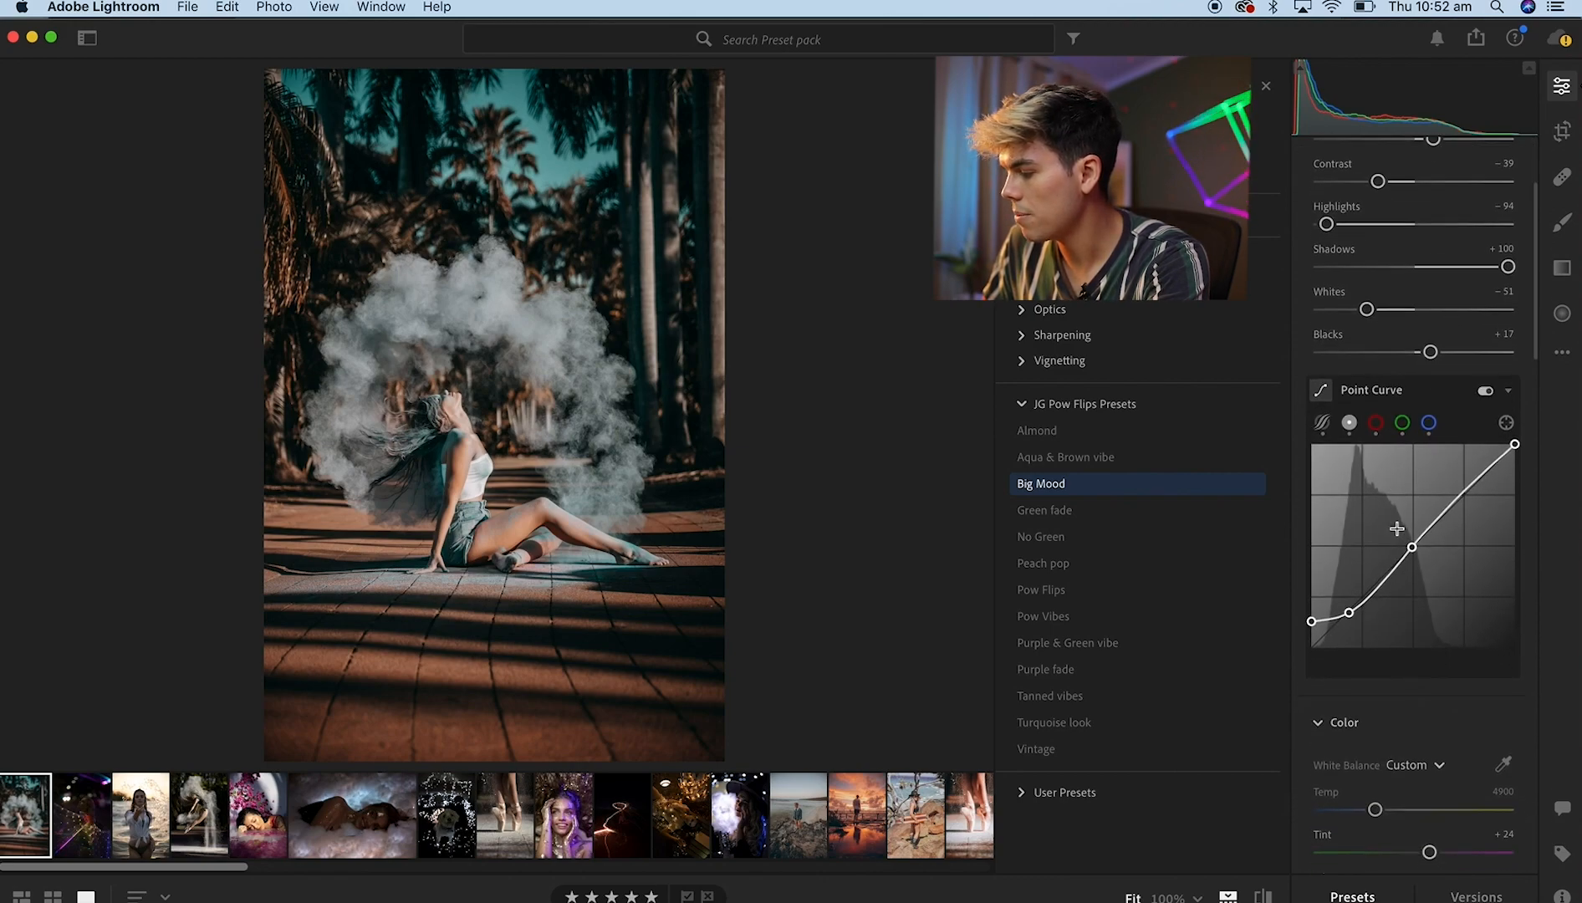
{"action": "left_click_drag", "start_coordinate": [1430, 781], "coordinate": [1437, 781]}
{"action": "scroll", "coordinate": [1407, 681], "scroll_direction": "up", "scroll_amount": 5}
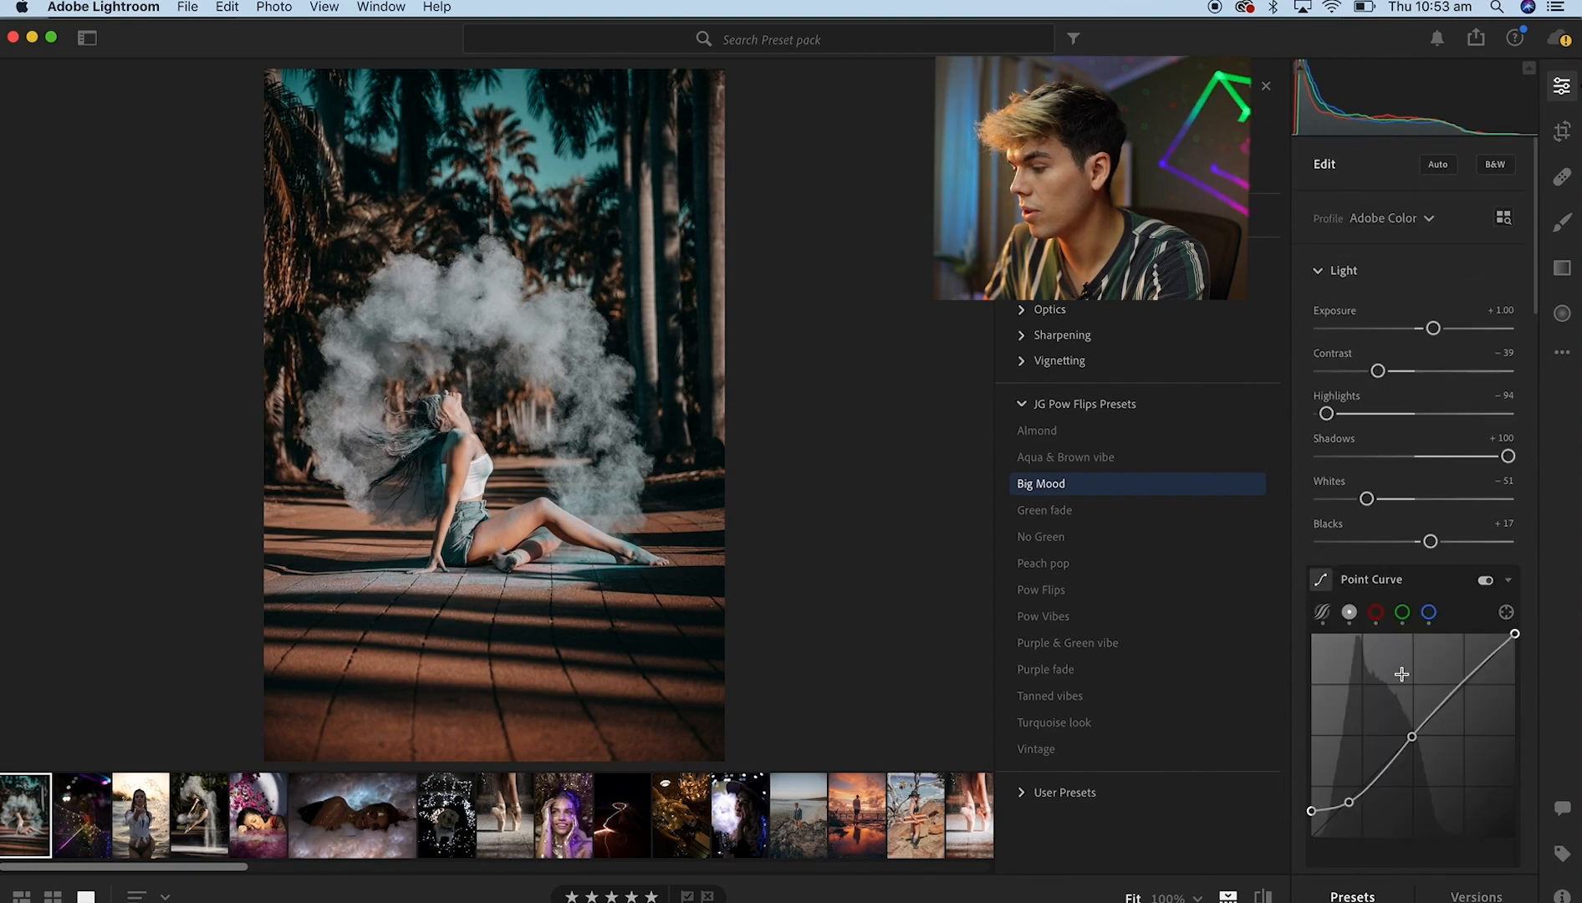
Apply the Green fade preset, compare it with the original photo, and lower the exposure to -0.18.
{"action": "left_click", "coordinate": [1082, 513]}
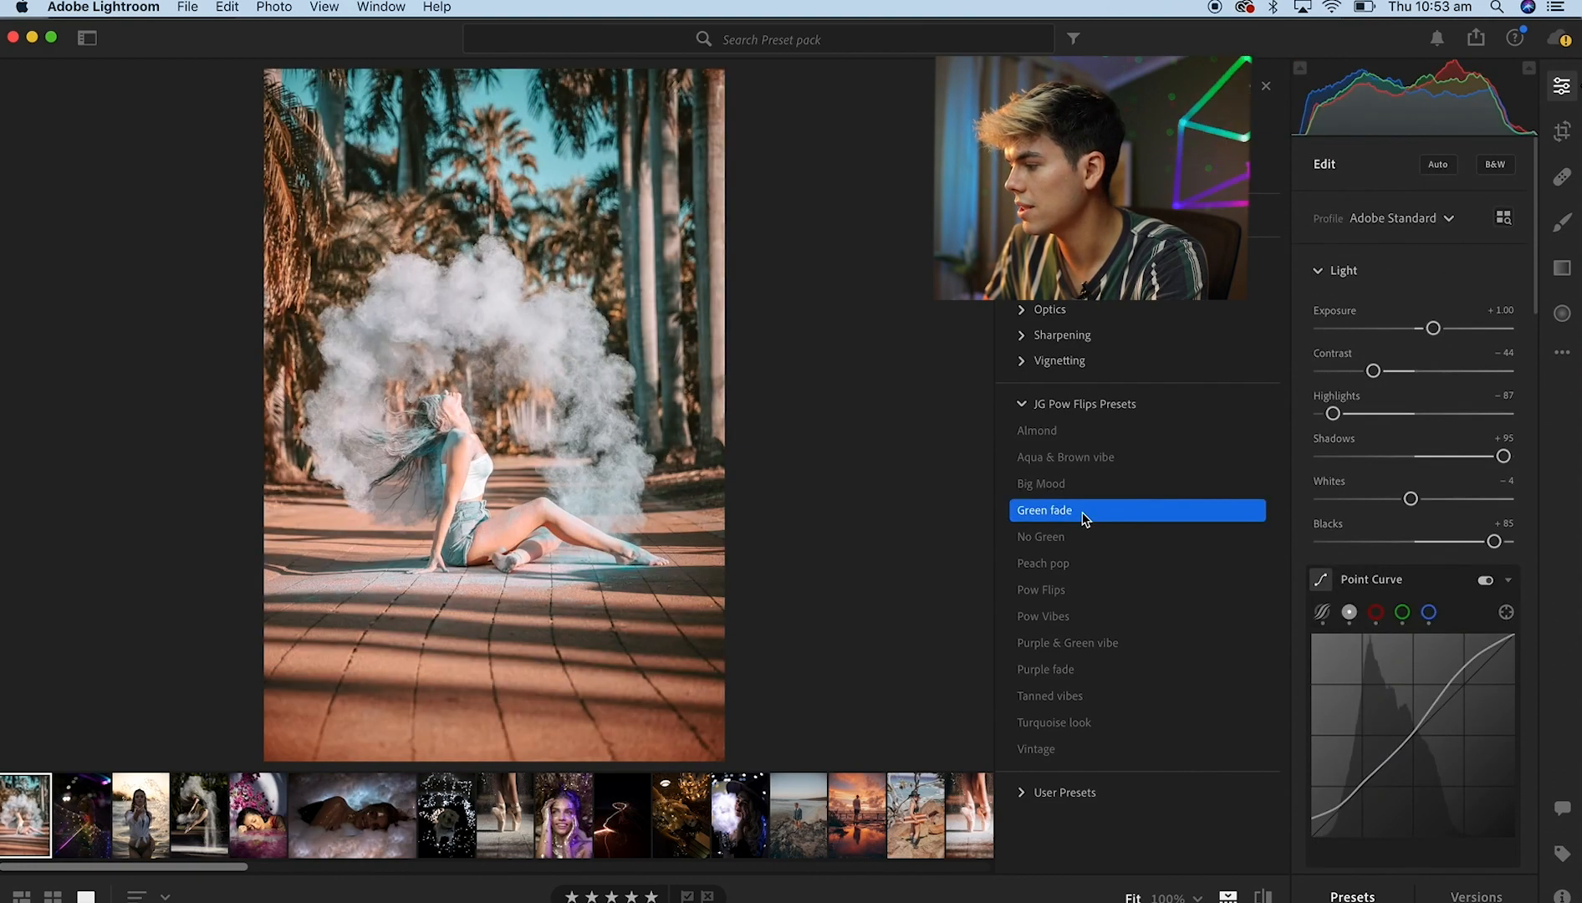
{"action": "key", "text": "backslash"}
{"action": "key", "text": "backslash"}
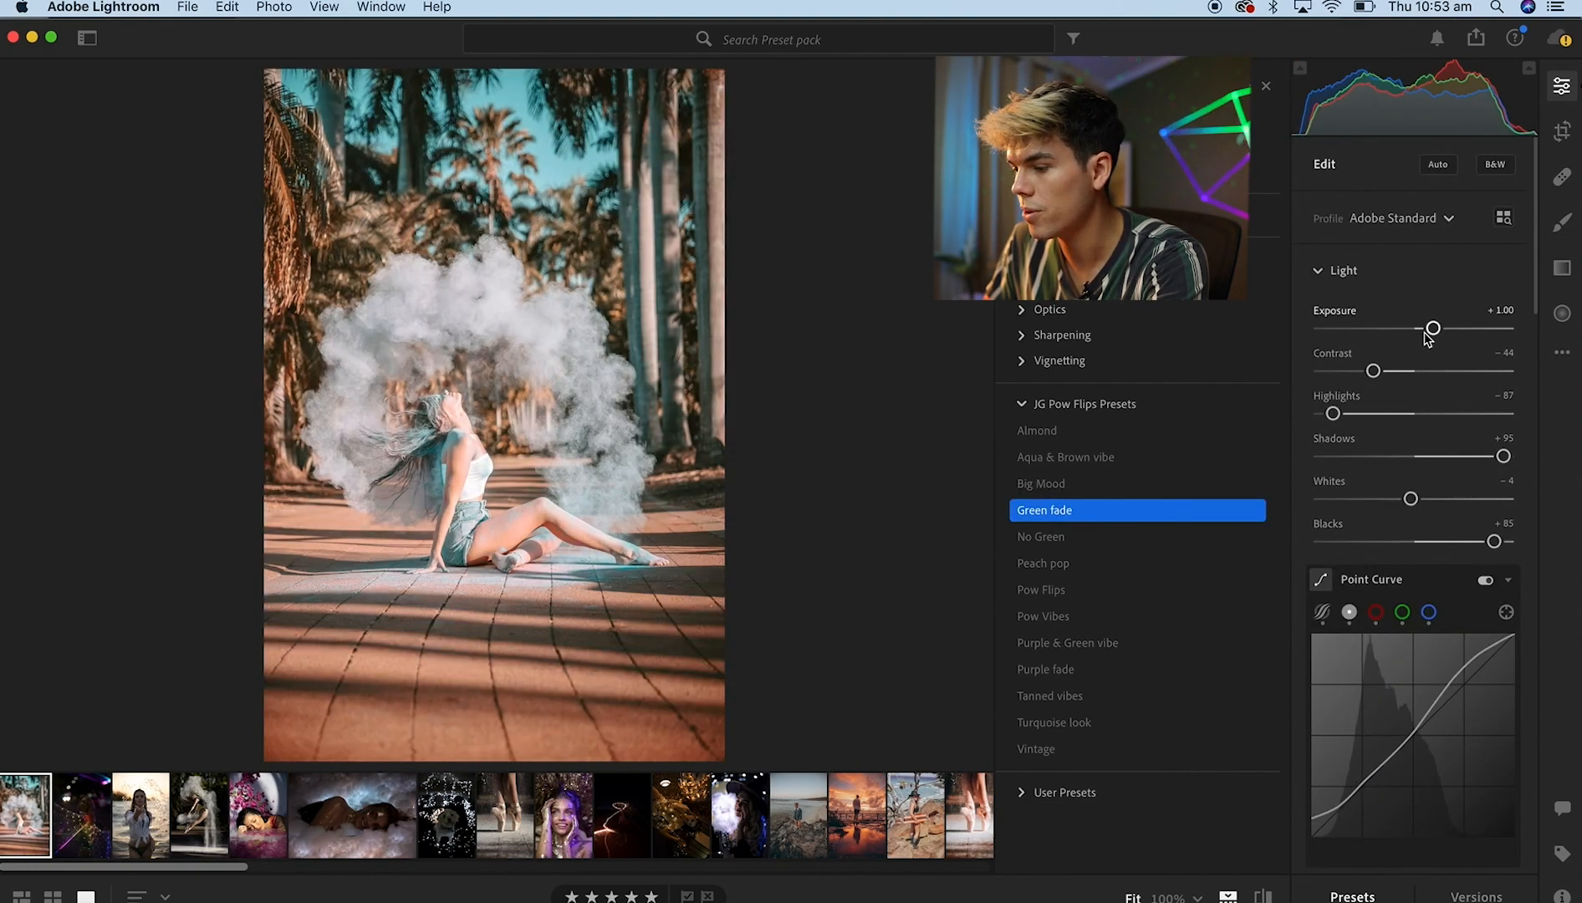
{"action": "left_click_drag", "start_coordinate": [1432, 328], "coordinate": [1412, 331]}
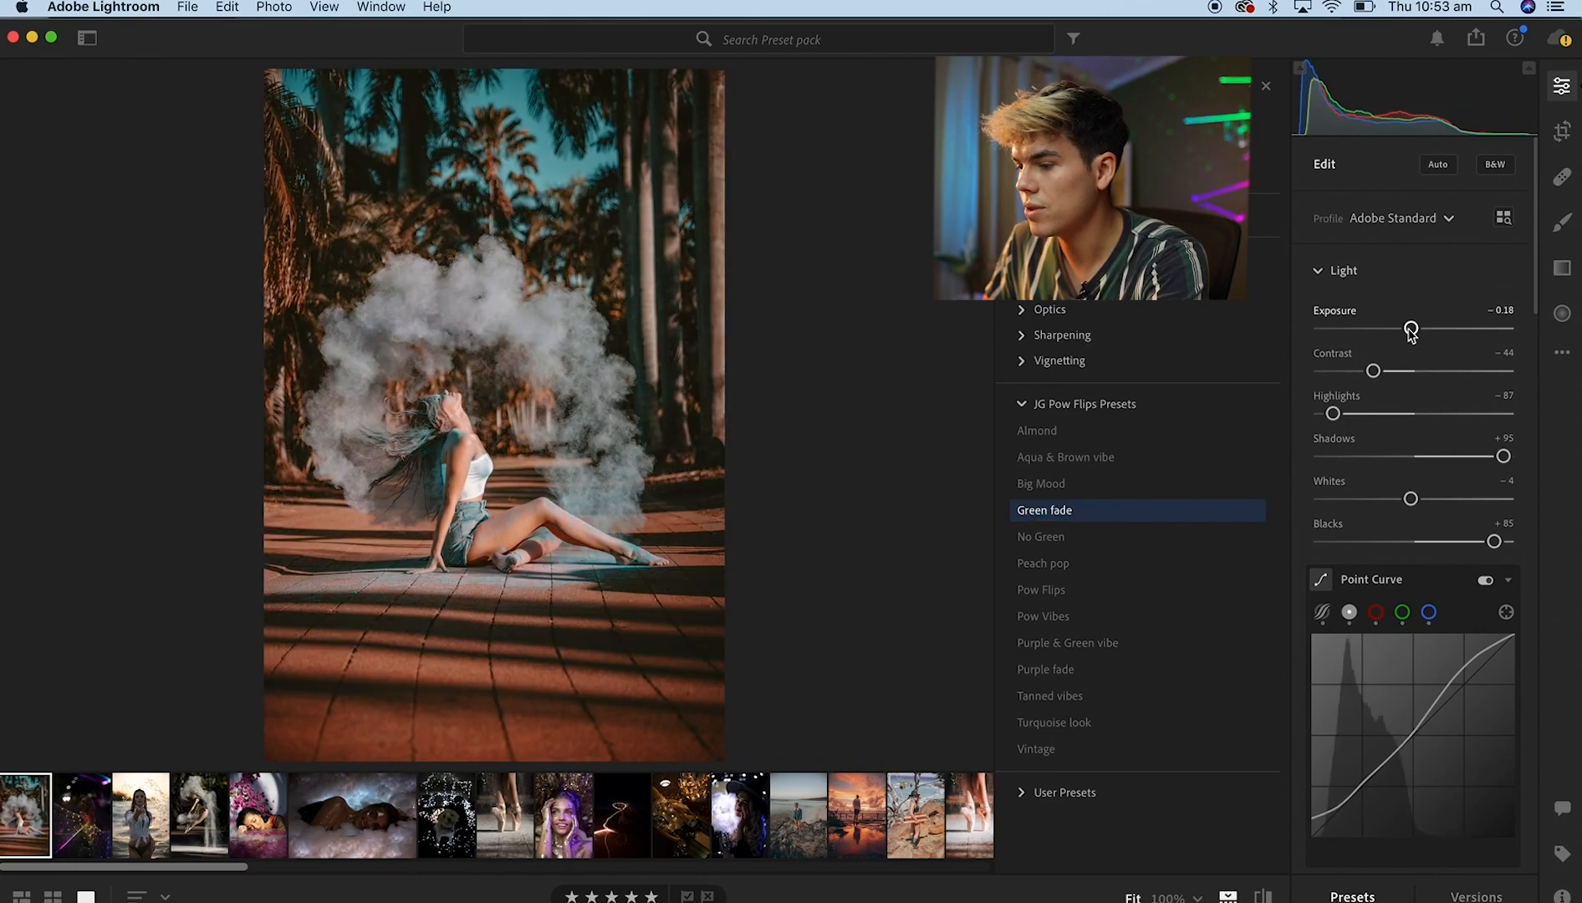
{"action": "scroll", "coordinate": [1379, 556], "scroll_direction": "down", "scroll_amount": 8}
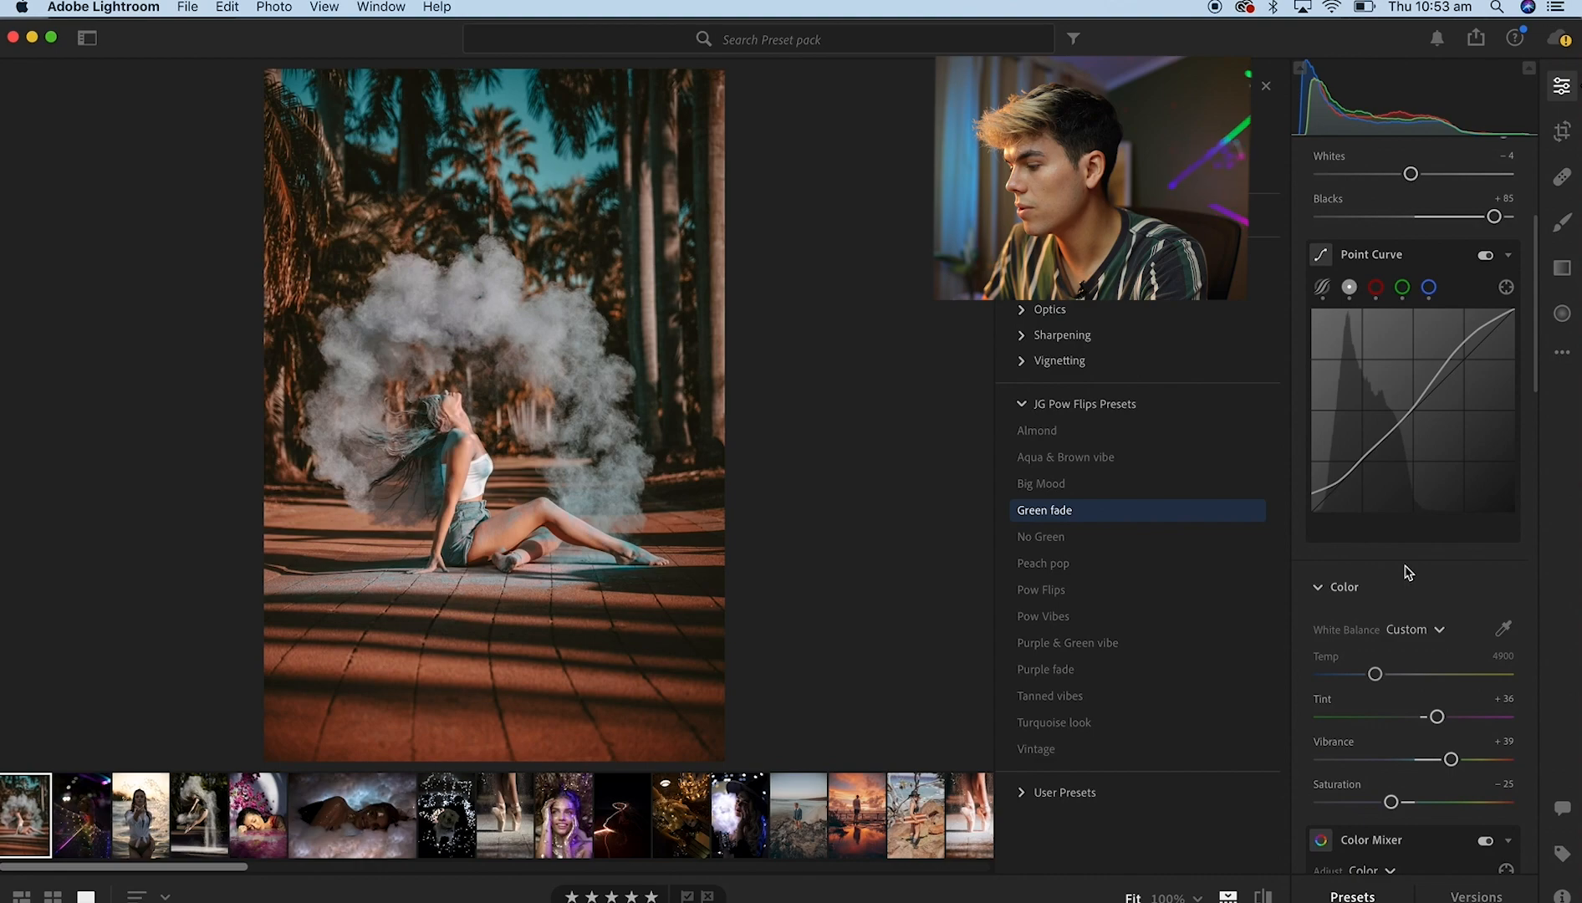
Apply the No Green preset with exposure +0.62, and try the Blue fade profile amount at 0 before setting it to 108.
{"action": "left_click", "coordinate": [1118, 547]}
{"action": "scroll", "coordinate": [1398, 547], "scroll_direction": "up", "scroll_amount": 8}
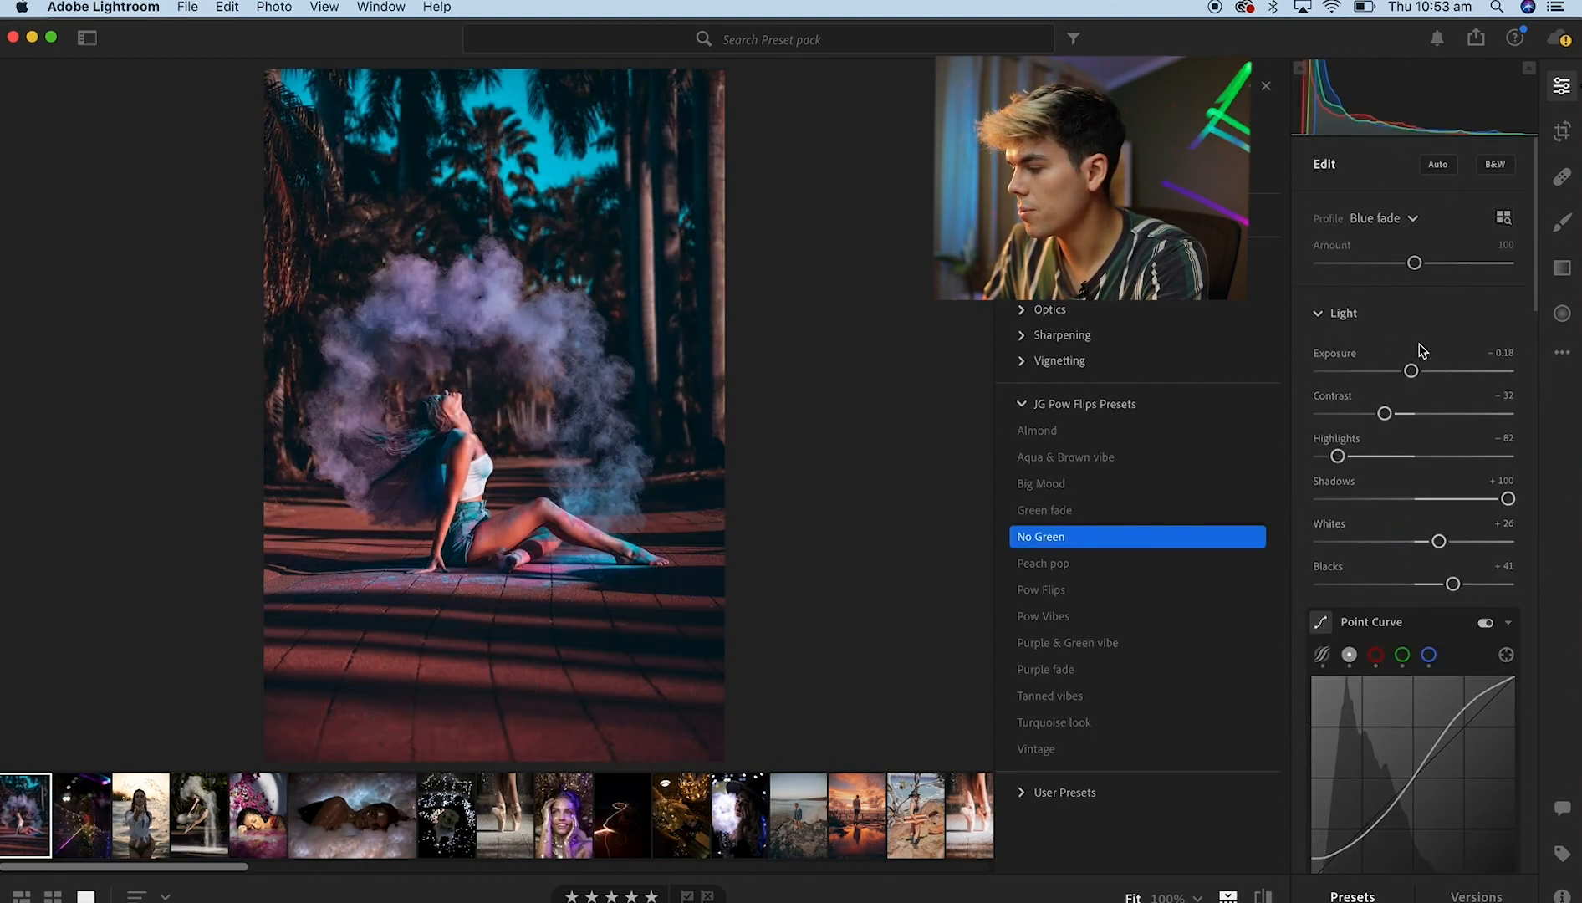
{"action": "left_click_drag", "start_coordinate": [1411, 372], "coordinate": [1426, 372]}
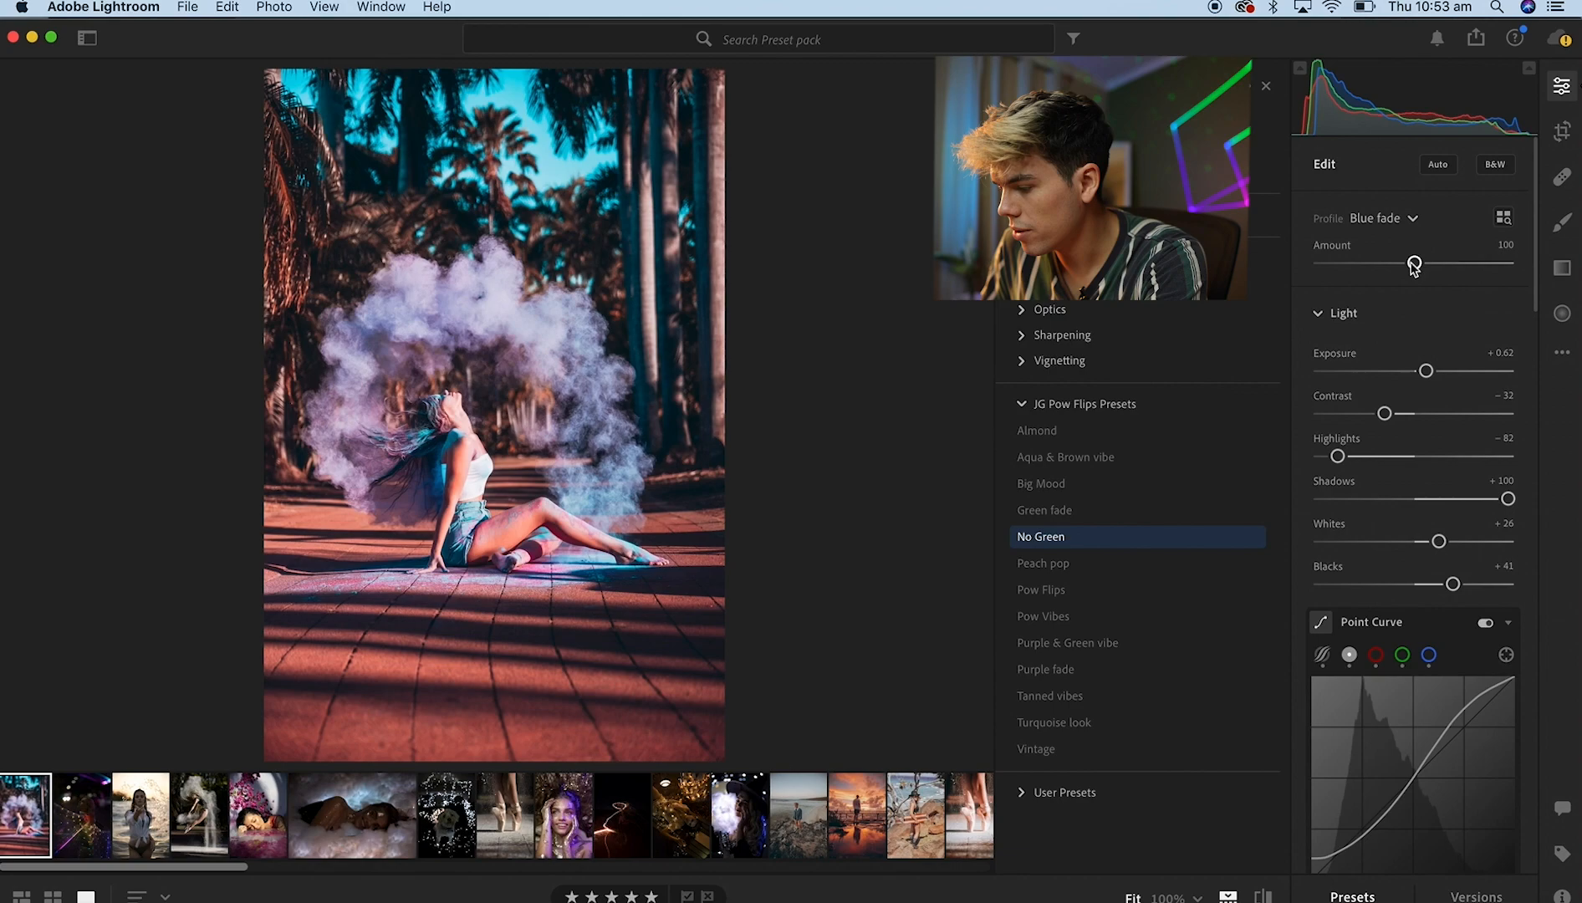
{"action": "left_click_drag", "start_coordinate": [1413, 264], "coordinate": [1298, 266]}
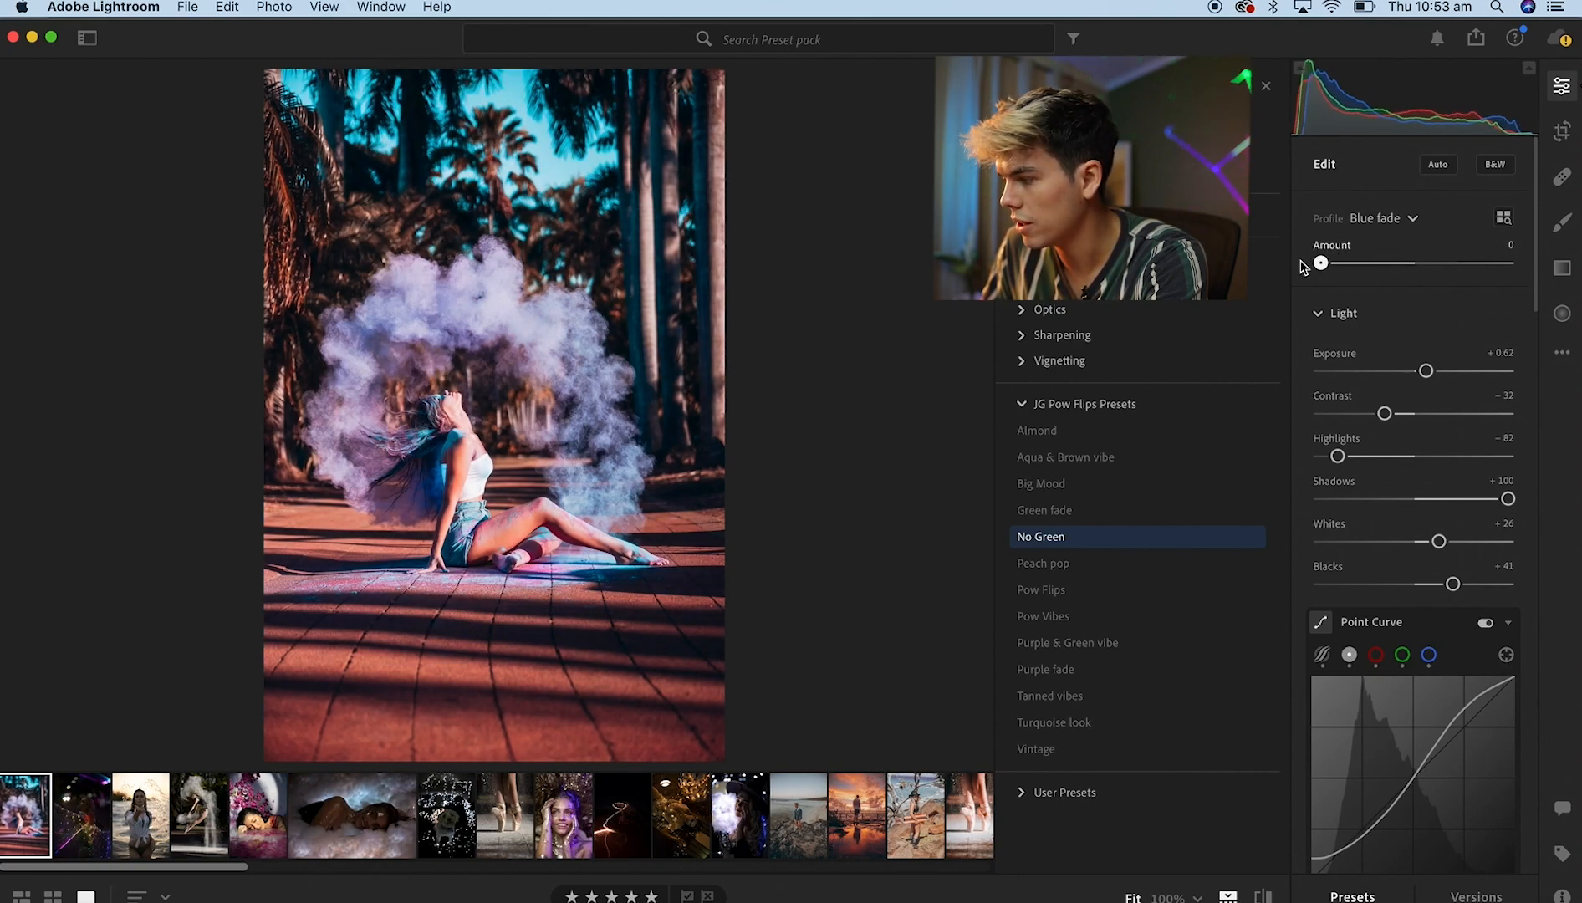
{"action": "left_click_drag", "start_coordinate": [1312, 266], "coordinate": [1423, 281]}
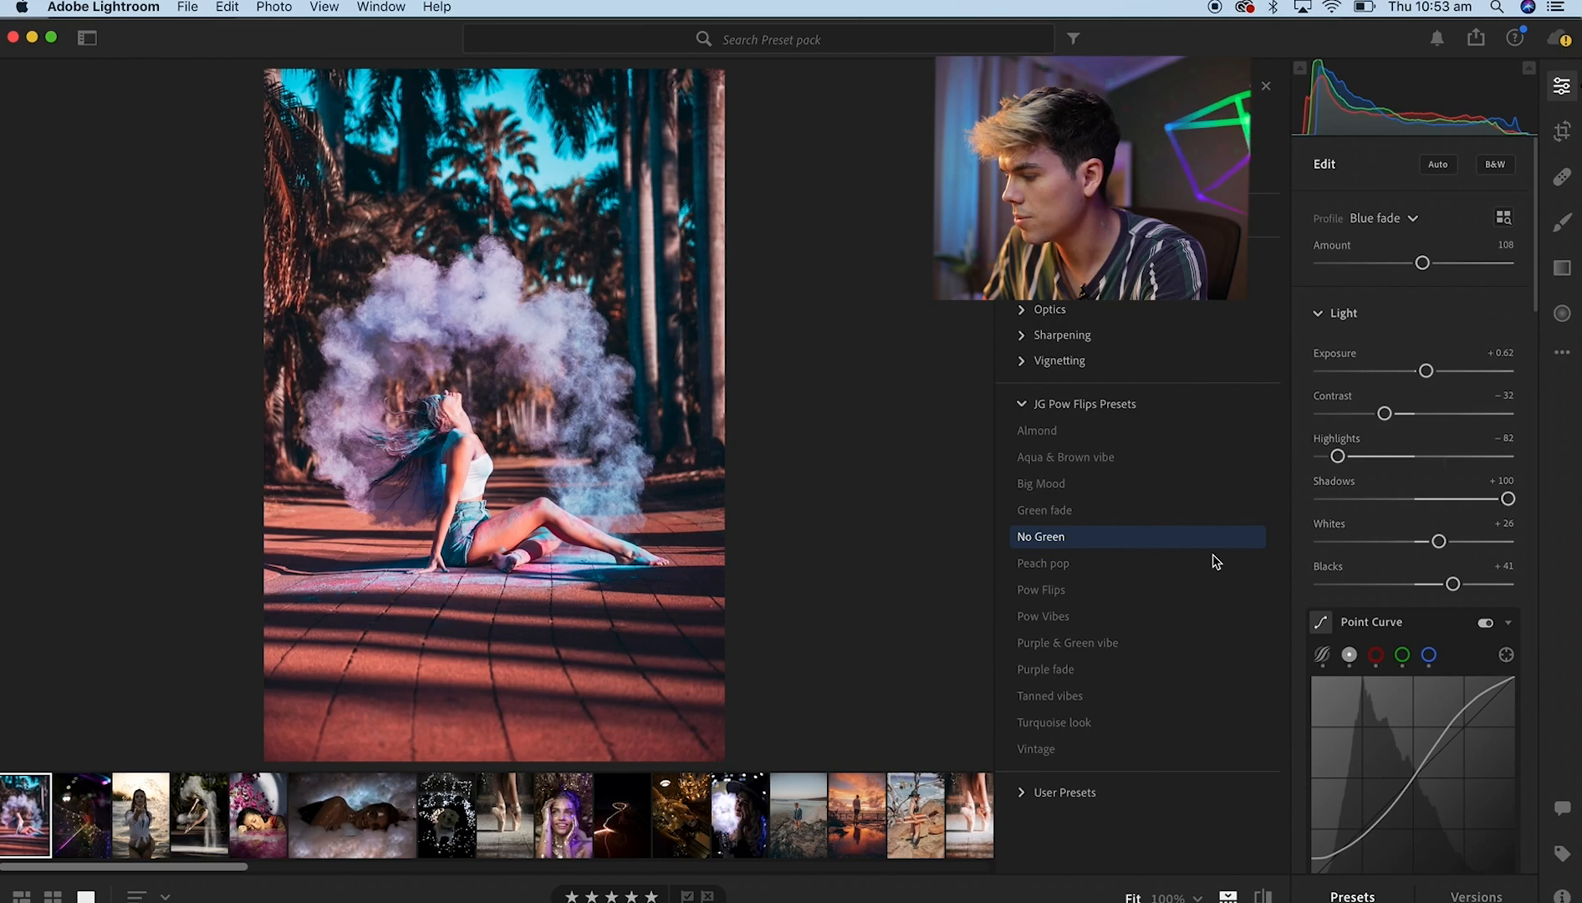
Try the Peach pop preset on the photo and apply the Pow Flips preset in its place.
{"action": "left_click", "coordinate": [1087, 566]}
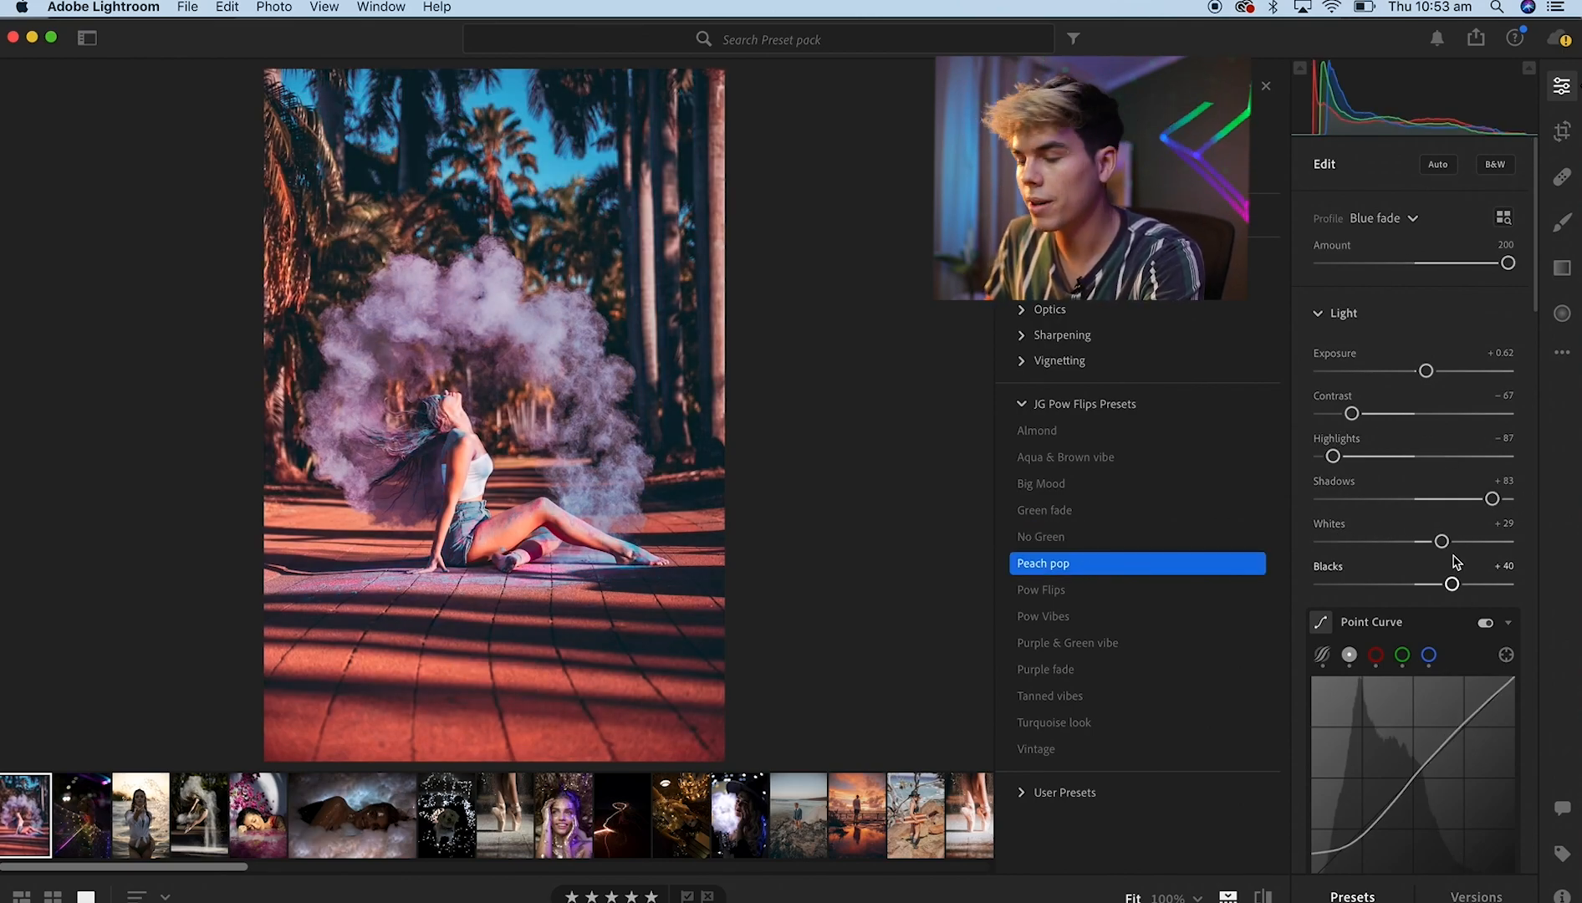
{"action": "left_click", "coordinate": [1103, 596]}
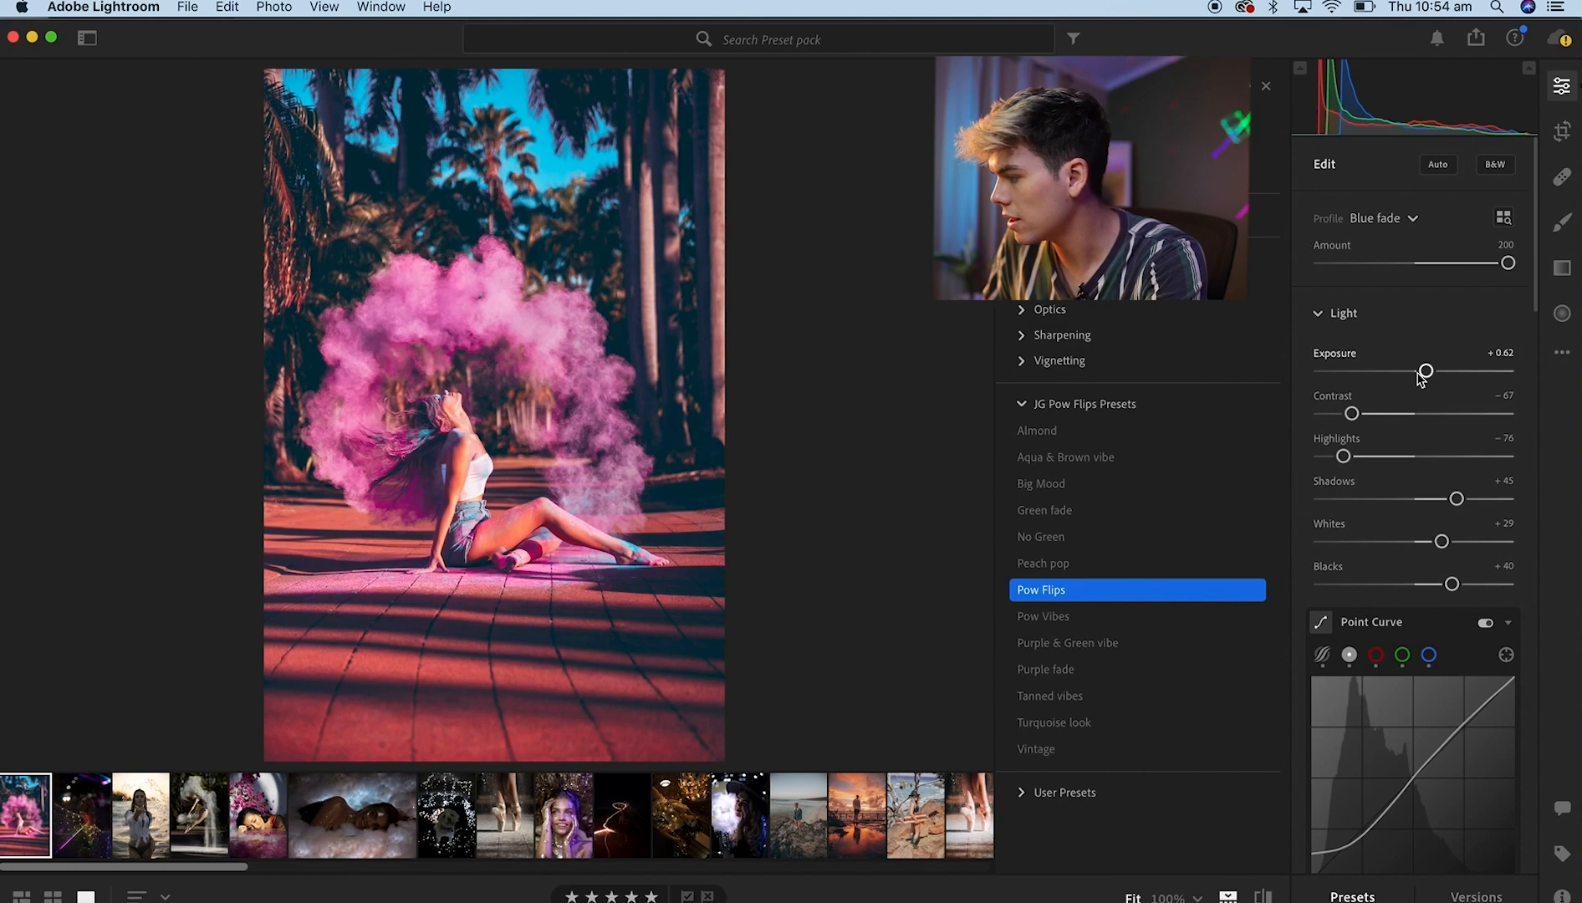
{"action": "scroll", "coordinate": [1426, 376], "scroll_direction": "down", "scroll_amount": 5}
{"action": "scroll", "coordinate": [1438, 451], "scroll_direction": "up", "scroll_amount": 5}
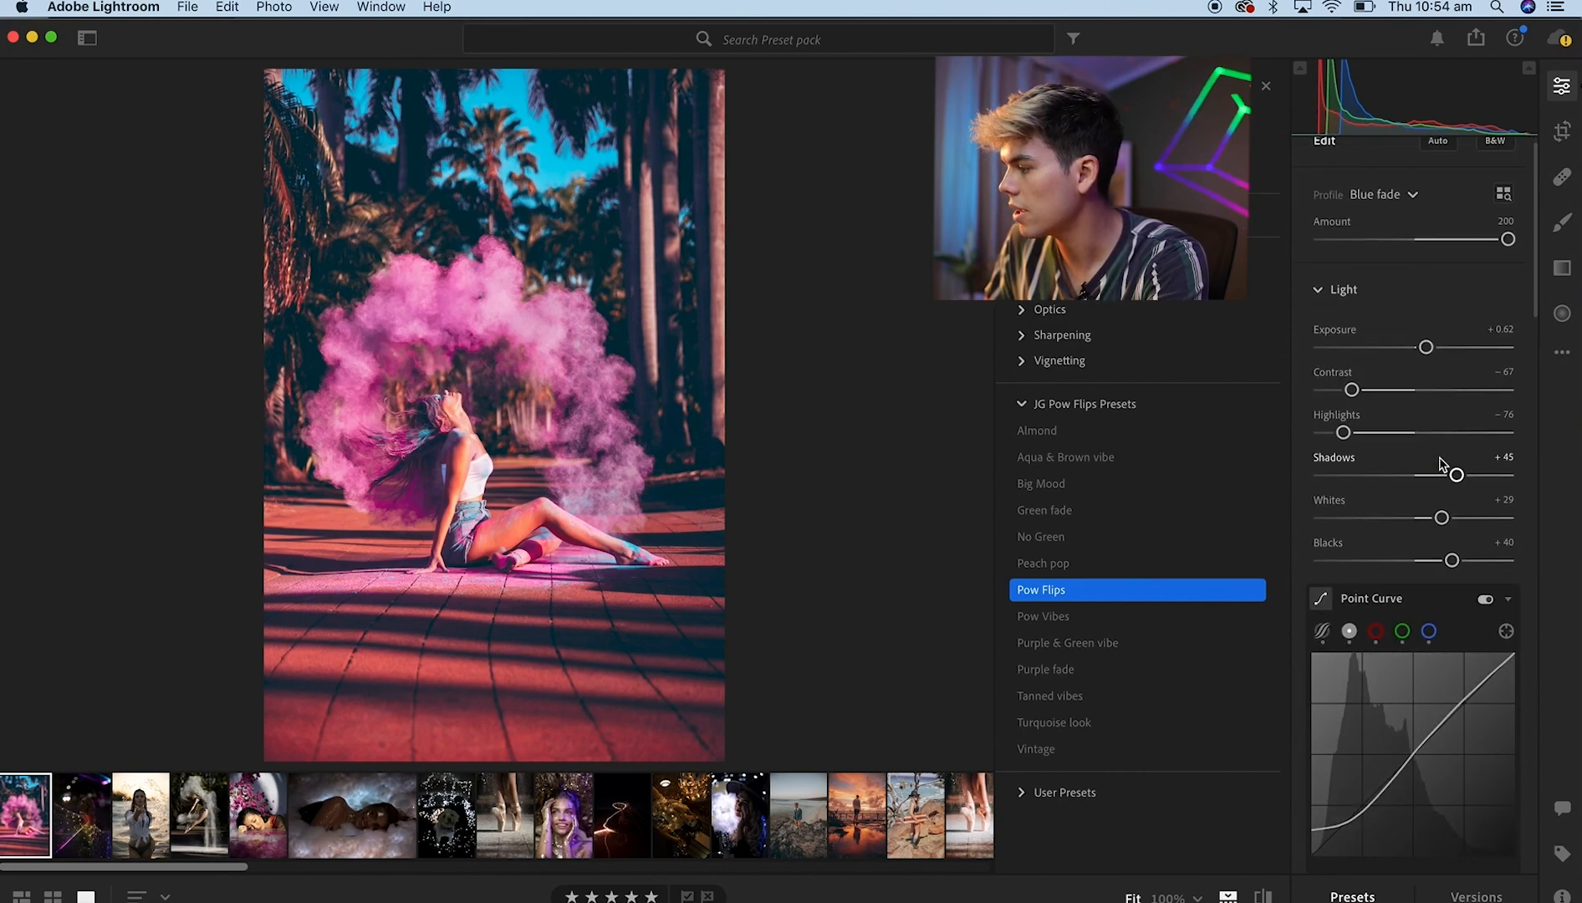
Set up a new Brush adjustment with texture +48 and clarity +47.
{"action": "left_click", "coordinate": [1564, 223]}
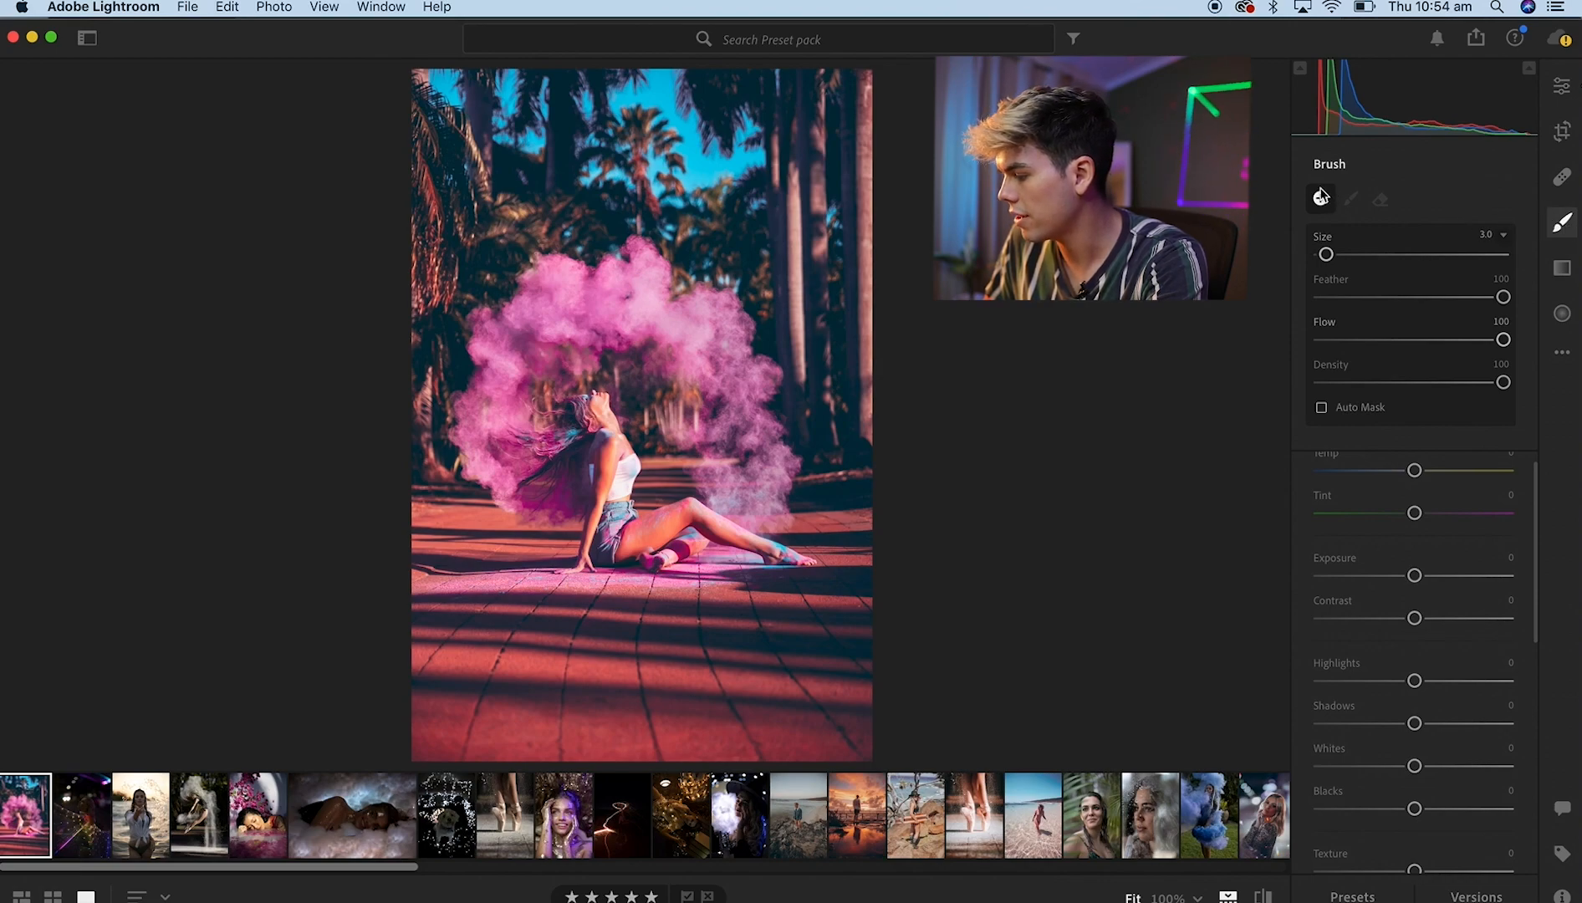
{"action": "scroll", "coordinate": [1402, 804], "scroll_direction": "down", "scroll_amount": 5}
{"action": "left_click_drag", "start_coordinate": [1426, 755], "coordinate": [1459, 736]}
{"action": "left_click", "coordinate": [1459, 688]}
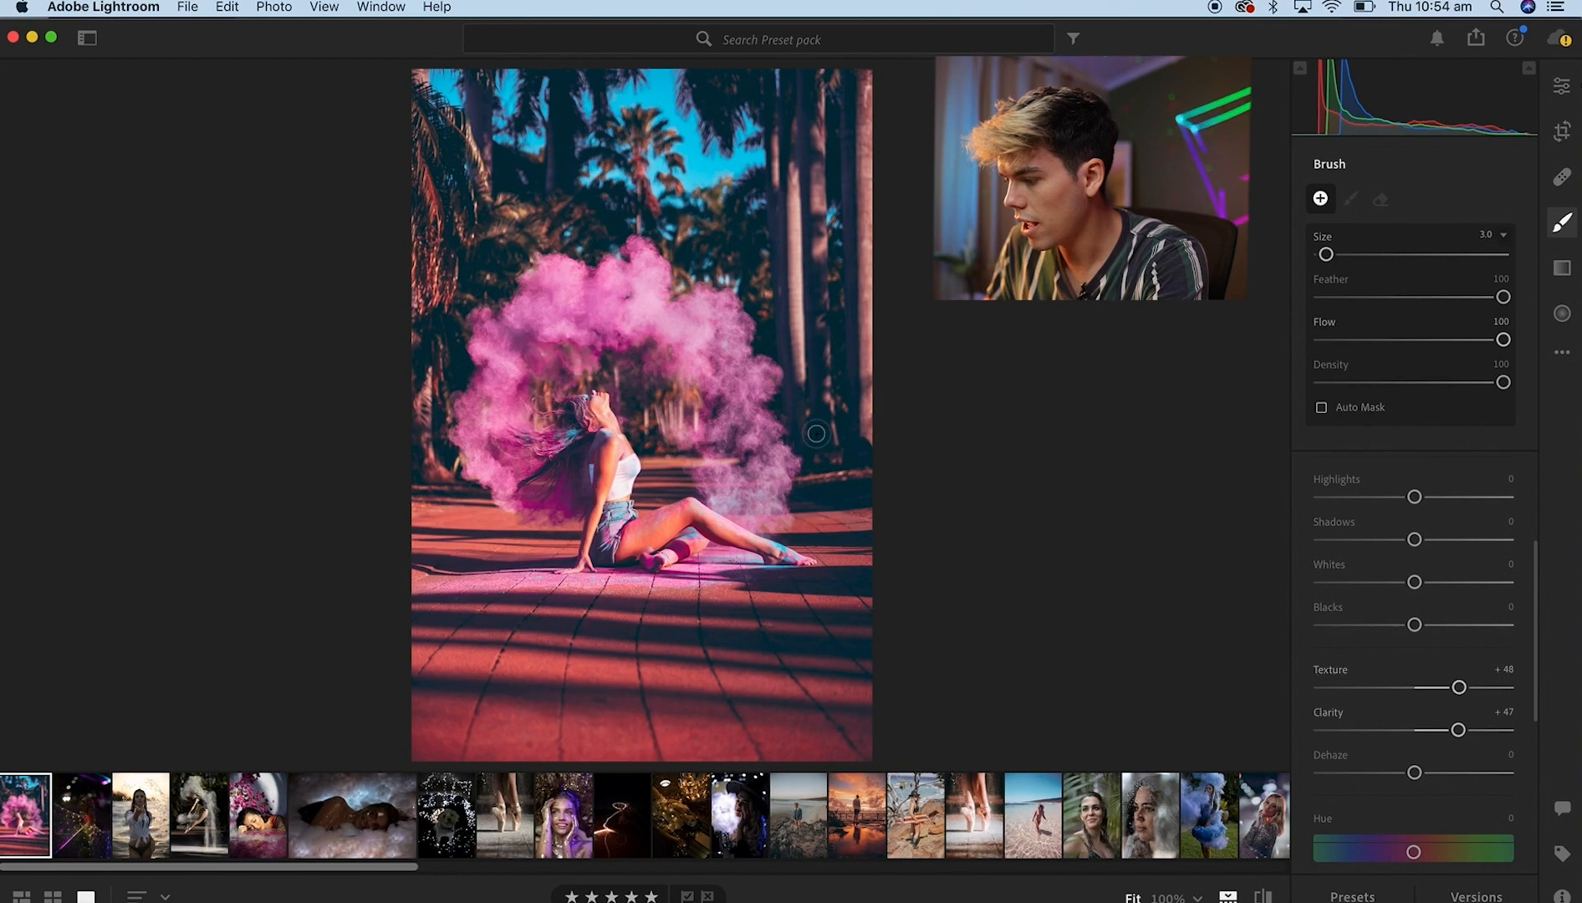
Paint the brush adjustment over the arc of smoke around the woman.
{"action": "mouse_move", "coordinate": [749, 469]}
{"action": "left_mouse_down"}
{"action": "mouse_move", "coordinate": [761, 482]}
{"action": "mouse_move", "coordinate": [749, 467]}
{"action": "mouse_move", "coordinate": [725, 487]}
{"action": "mouse_move", "coordinate": [739, 394]}
{"action": "mouse_move", "coordinate": [761, 423]}
{"action": "mouse_move", "coordinate": [752, 377]}
{"action": "mouse_move", "coordinate": [681, 309]}
{"action": "mouse_move", "coordinate": [675, 355]}
{"action": "mouse_move", "coordinate": [616, 316]}
{"action": "left_mouse_up"}
{"action": "mouse_move", "coordinate": [630, 260]}
{"action": "left_mouse_down"}
{"action": "mouse_move", "coordinate": [543, 288]}
{"action": "mouse_move", "coordinate": [564, 349]}
{"action": "mouse_move", "coordinate": [548, 337]}
{"action": "mouse_move", "coordinate": [514, 365]}
{"action": "mouse_move", "coordinate": [477, 435]}
{"action": "mouse_move", "coordinate": [510, 418]}
{"action": "mouse_move", "coordinate": [514, 489]}
{"action": "mouse_move", "coordinate": [561, 489]}
{"action": "mouse_move", "coordinate": [497, 441]}
{"action": "left_mouse_up"}
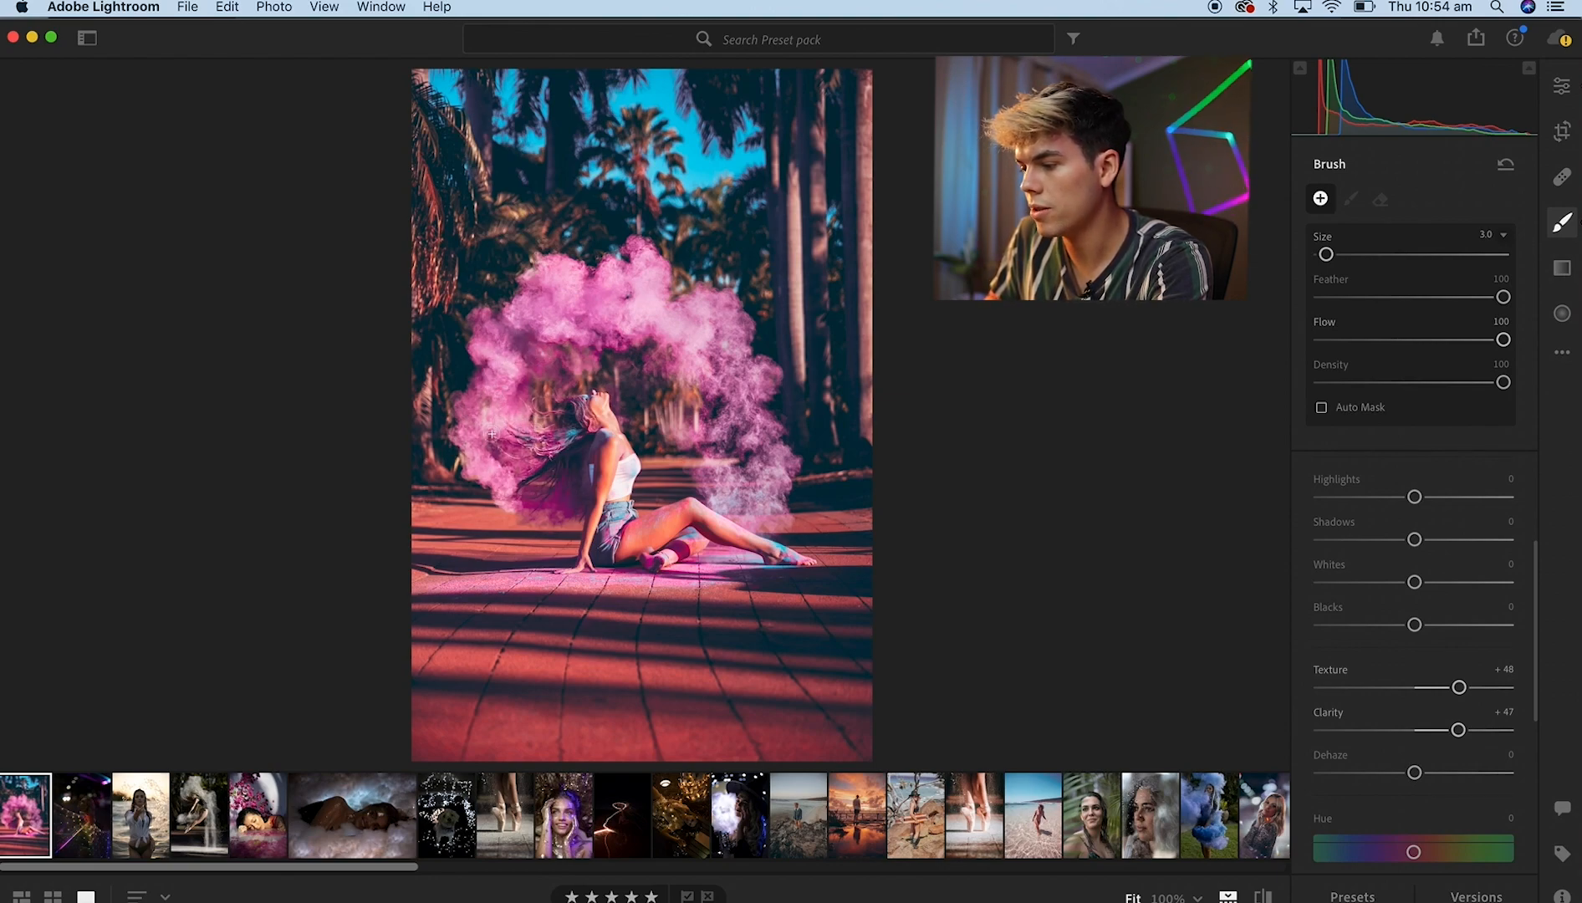
{"action": "left_click_drag", "start_coordinate": [544, 376], "coordinate": [564, 304]}
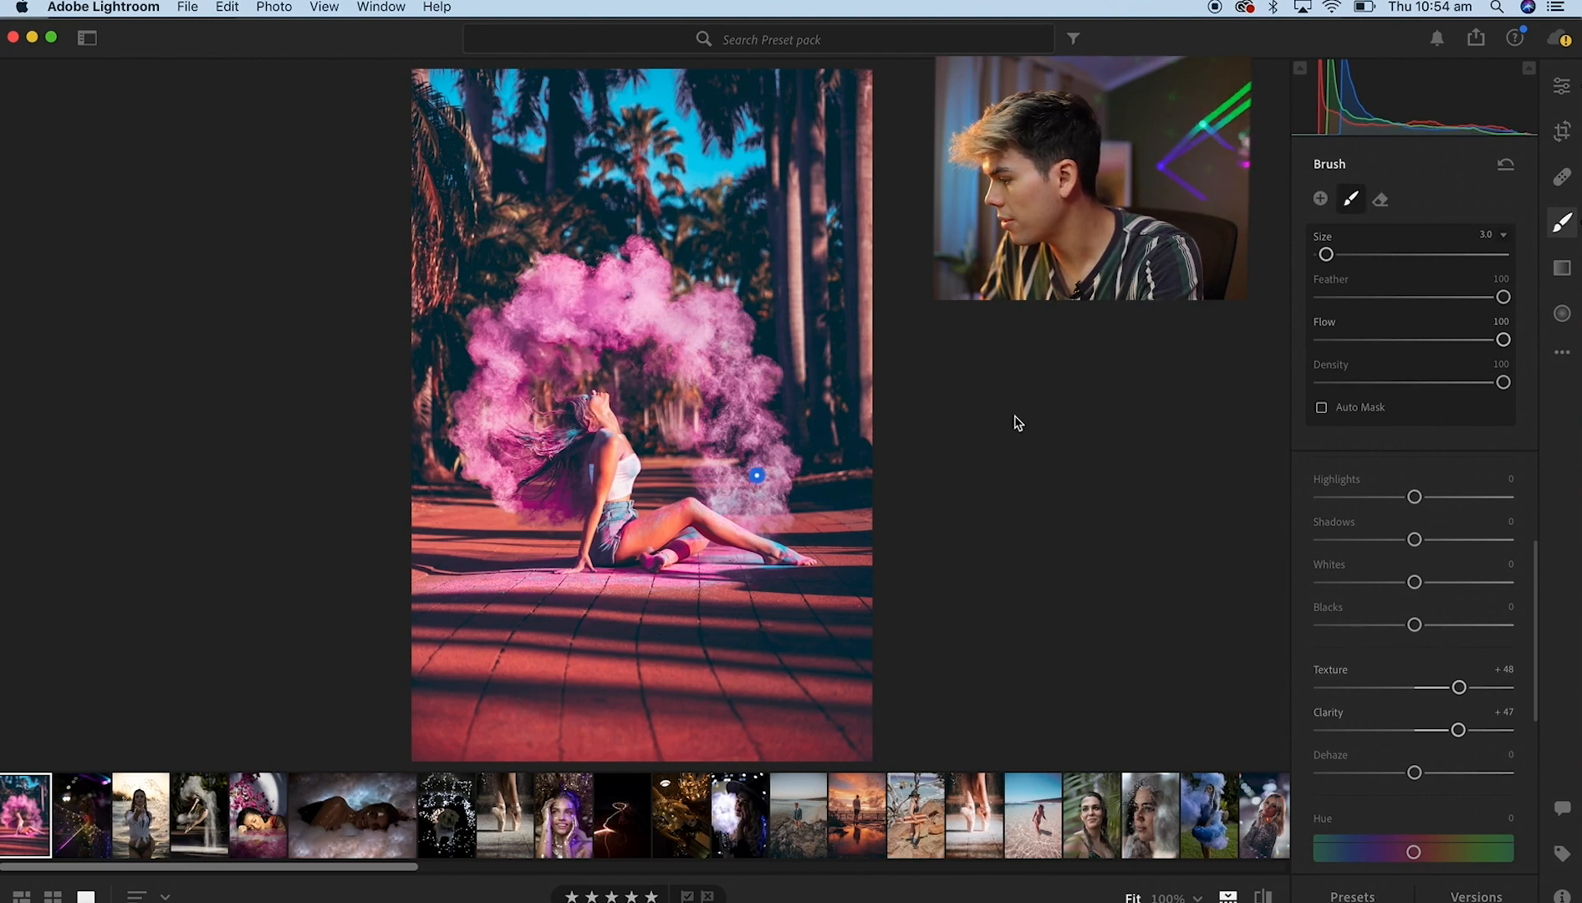
Cool the brushed smoke by setting the brush adjustment's temperature to -18.
{"action": "scroll", "coordinate": [1382, 660], "scroll_direction": "up", "scroll_amount": 4}
{"action": "scroll", "coordinate": [1381, 660], "scroll_direction": "up", "scroll_amount": 2}
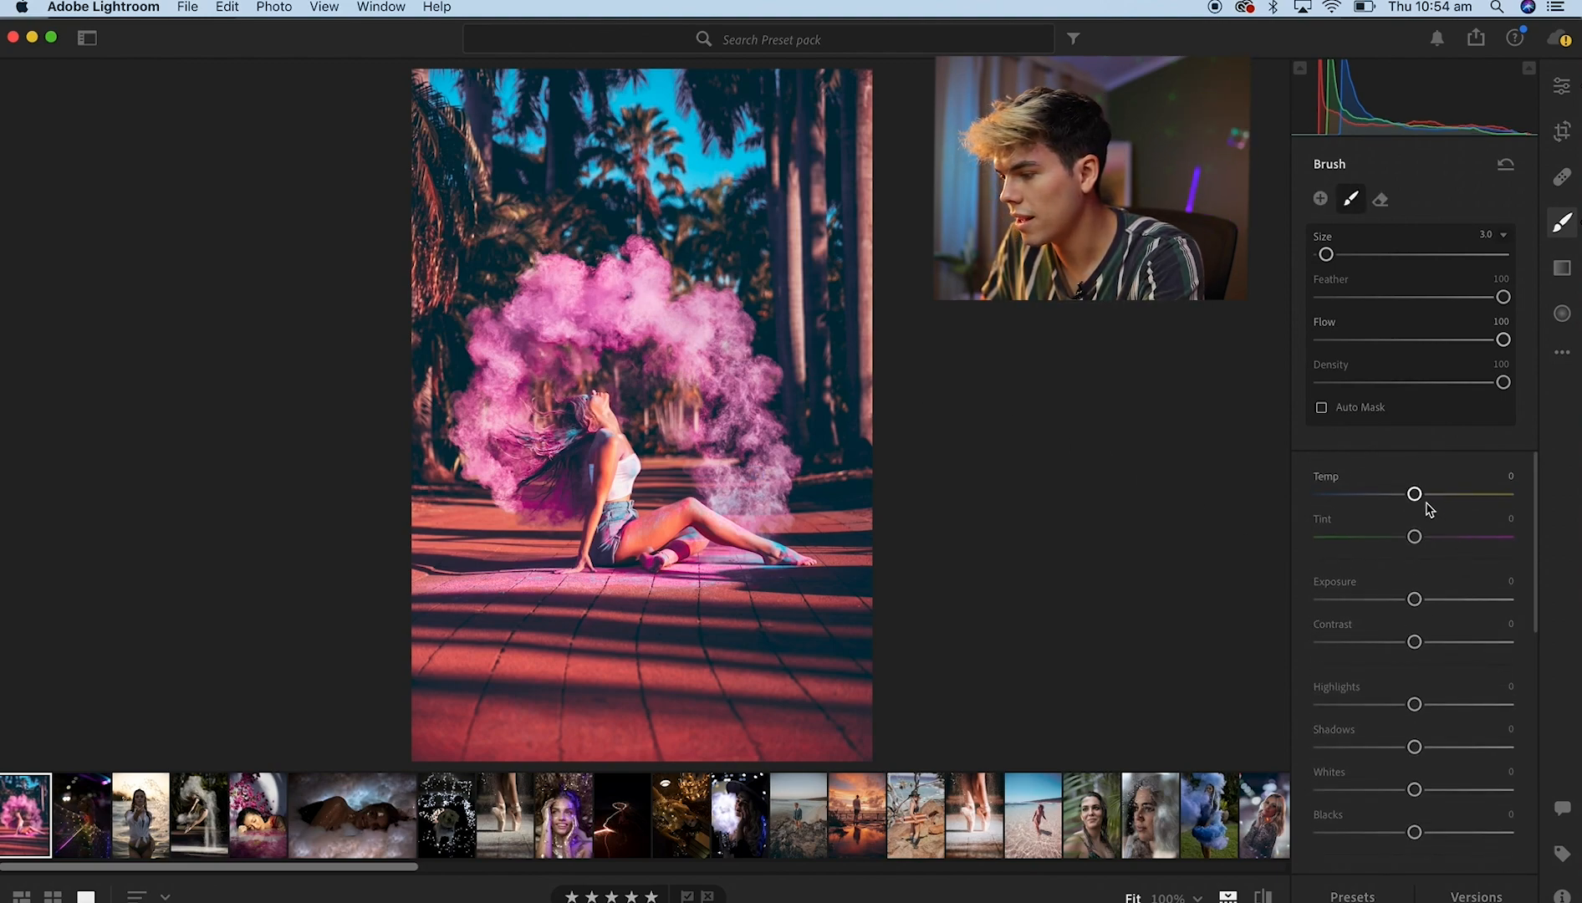
{"action": "left_click_drag", "start_coordinate": [1417, 499], "coordinate": [1404, 506]}
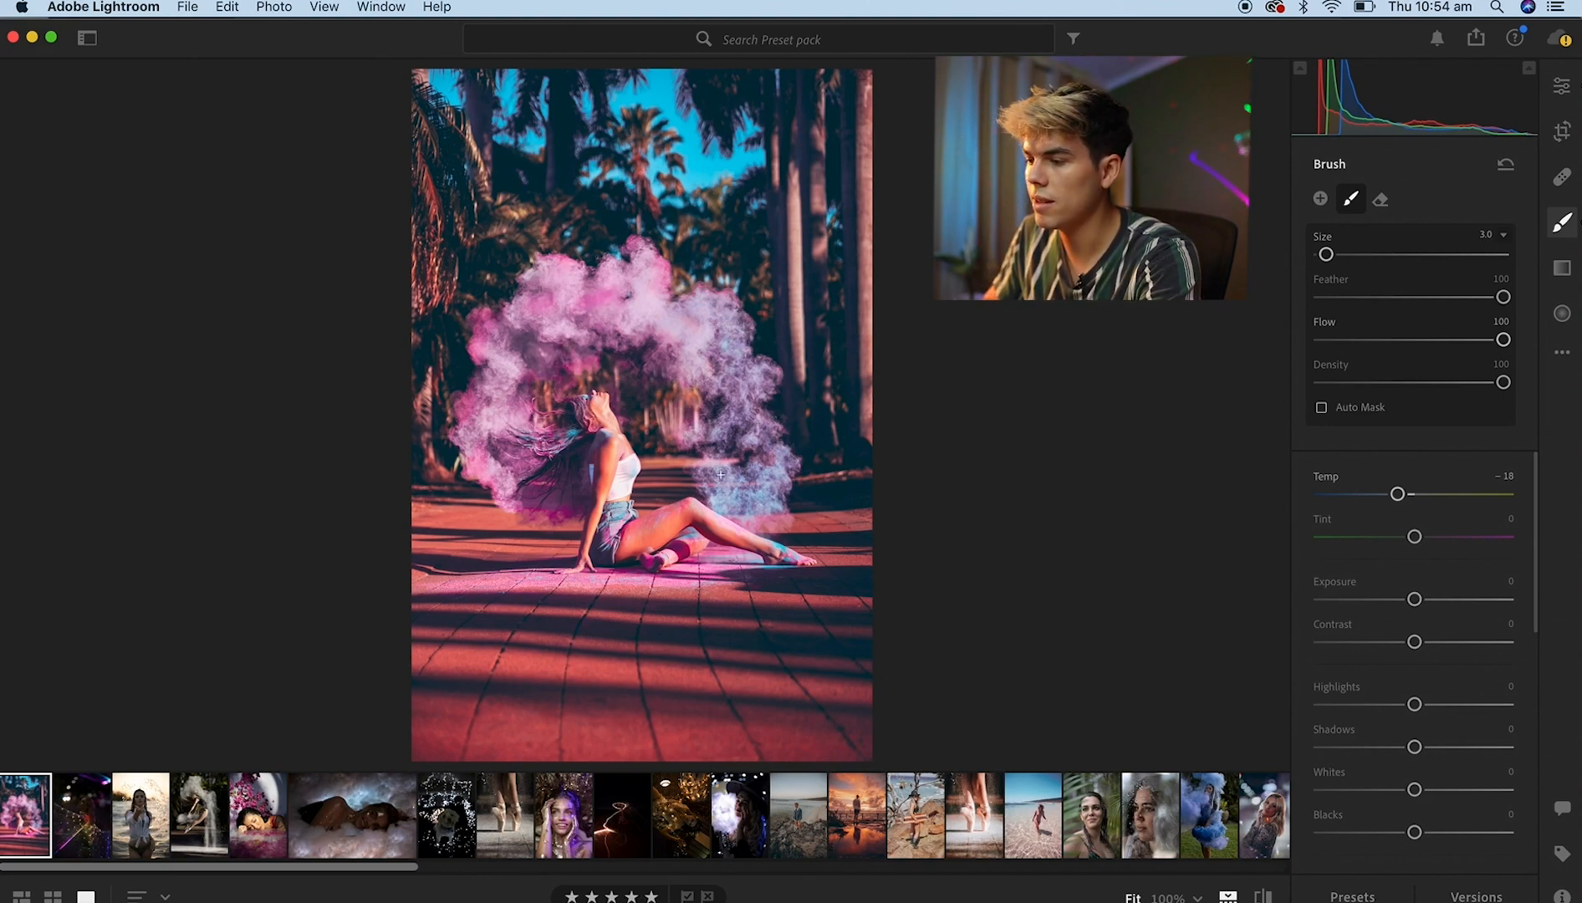
Touch up the brush adjustment on the smoke around the woman and set the Blue fade profile's amount to 200.
{"action": "left_click_drag", "start_coordinate": [708, 474], "coordinate": [757, 475]}
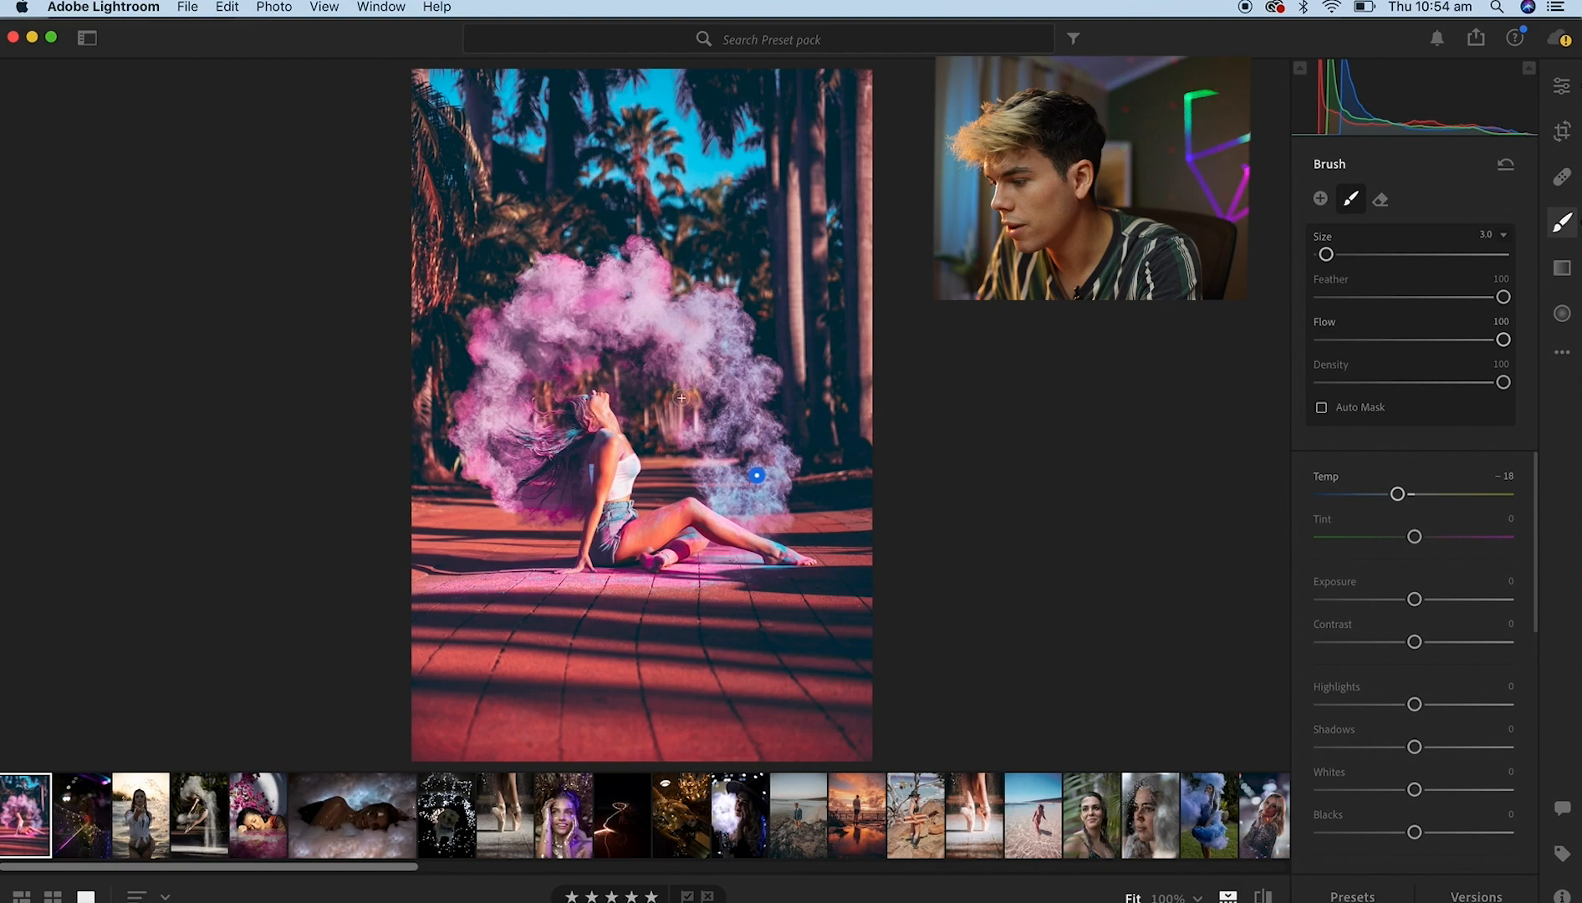
{"action": "mouse_move", "coordinate": [603, 360]}
{"action": "left_mouse_down"}
{"action": "mouse_move", "coordinate": [553, 364]}
{"action": "mouse_move", "coordinate": [588, 363]}
{"action": "left_mouse_up"}
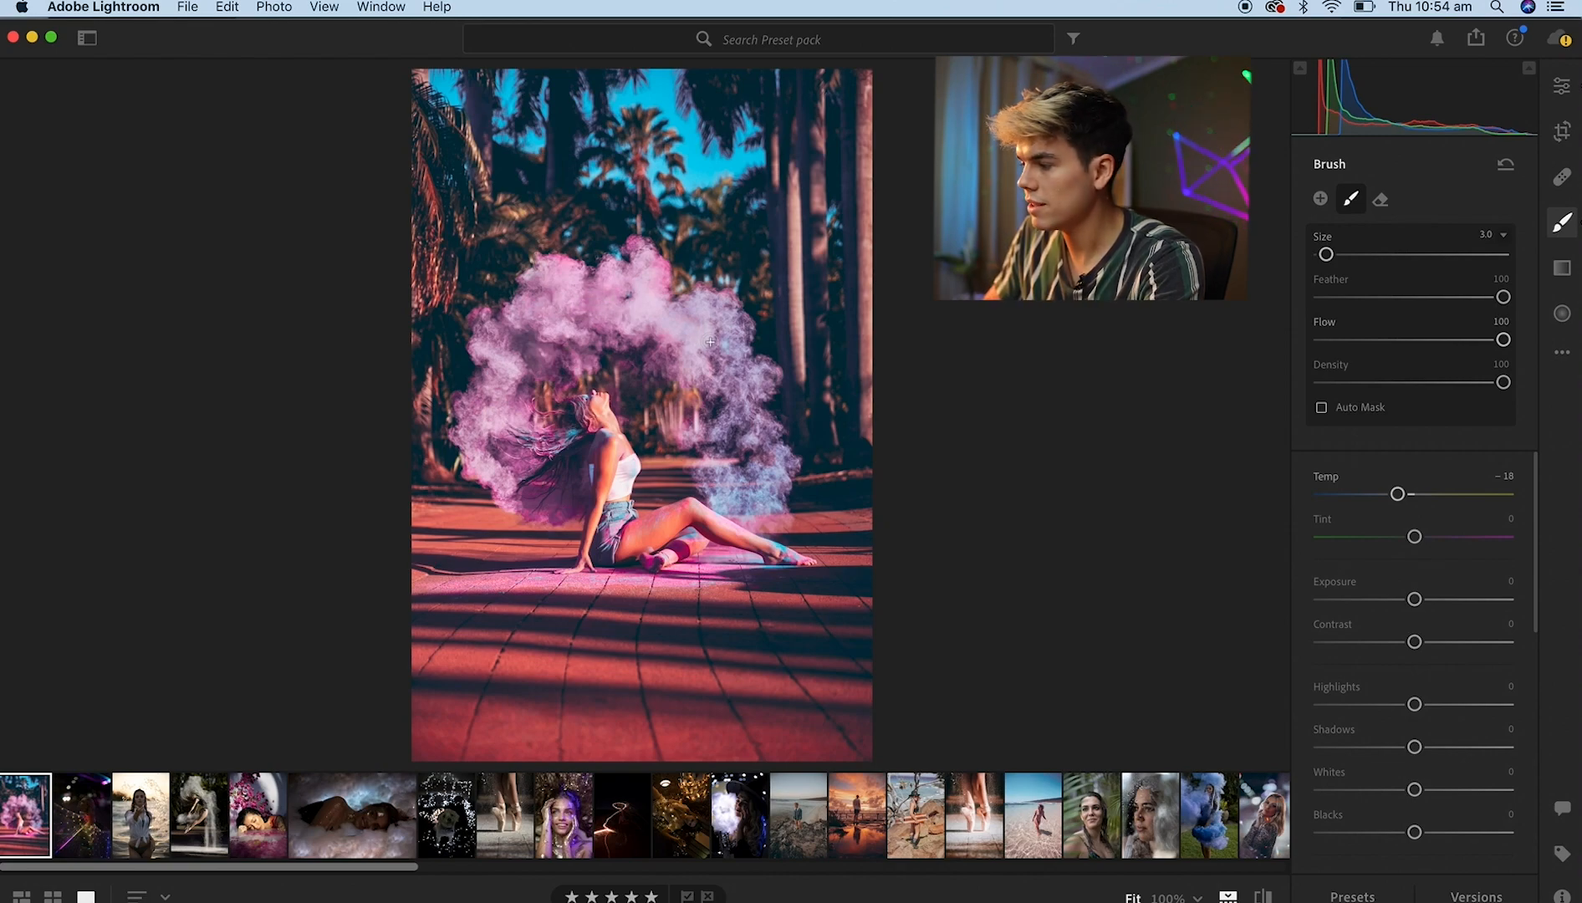
{"action": "left_click", "coordinate": [1567, 84]}
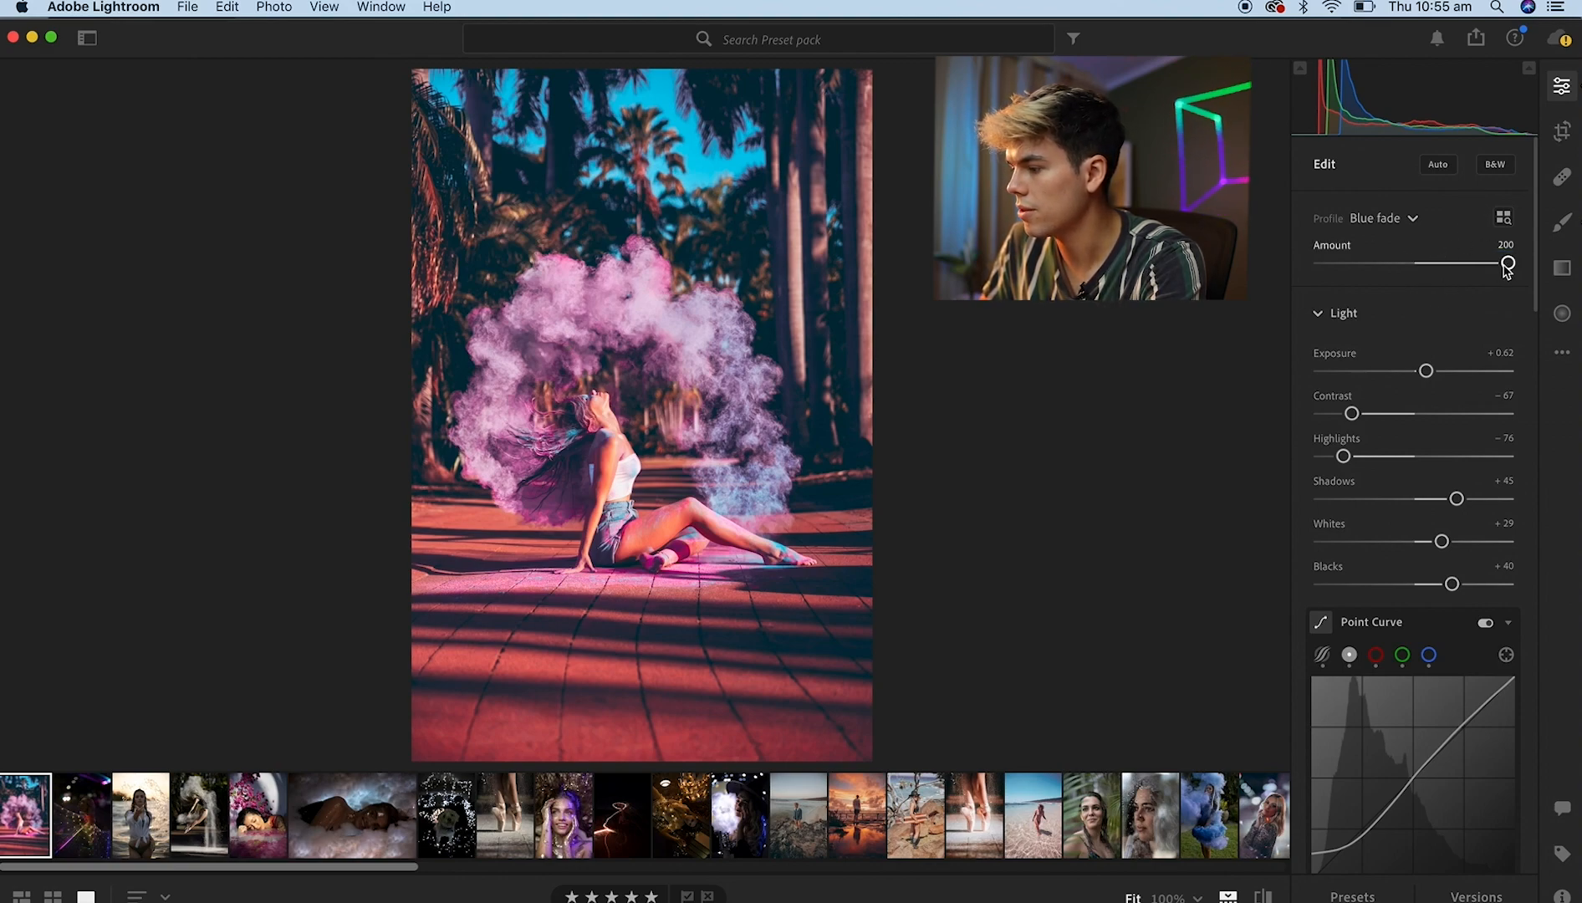
{"action": "left_click_drag", "start_coordinate": [1509, 264], "coordinate": [1422, 276]}
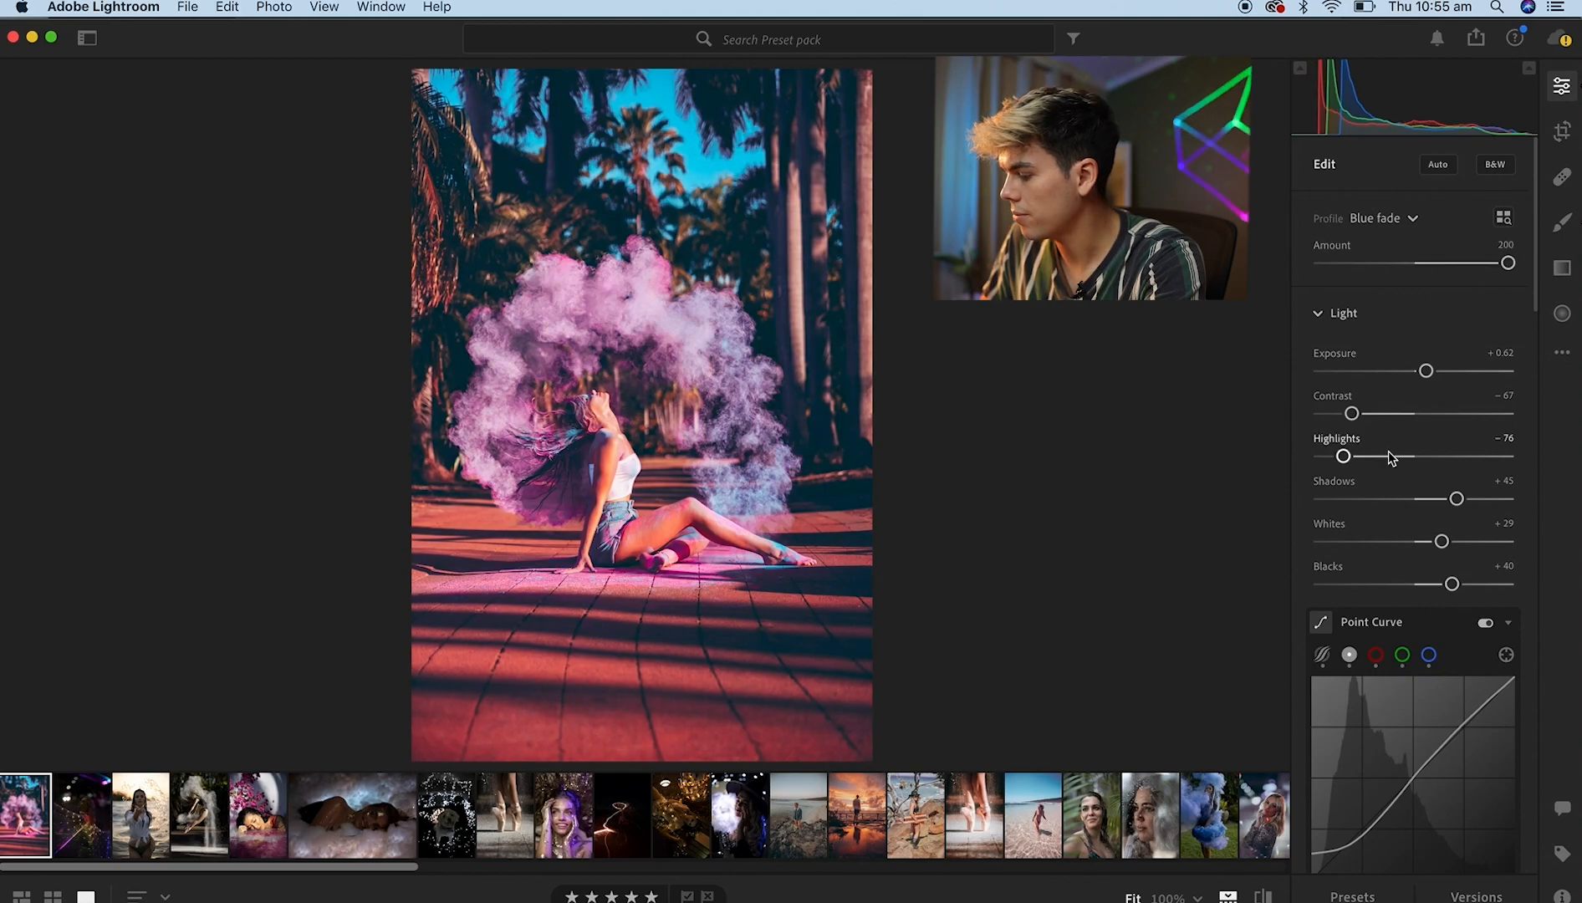
{"action": "scroll", "coordinate": [1388, 452], "scroll_direction": "down", "scroll_amount": 3}
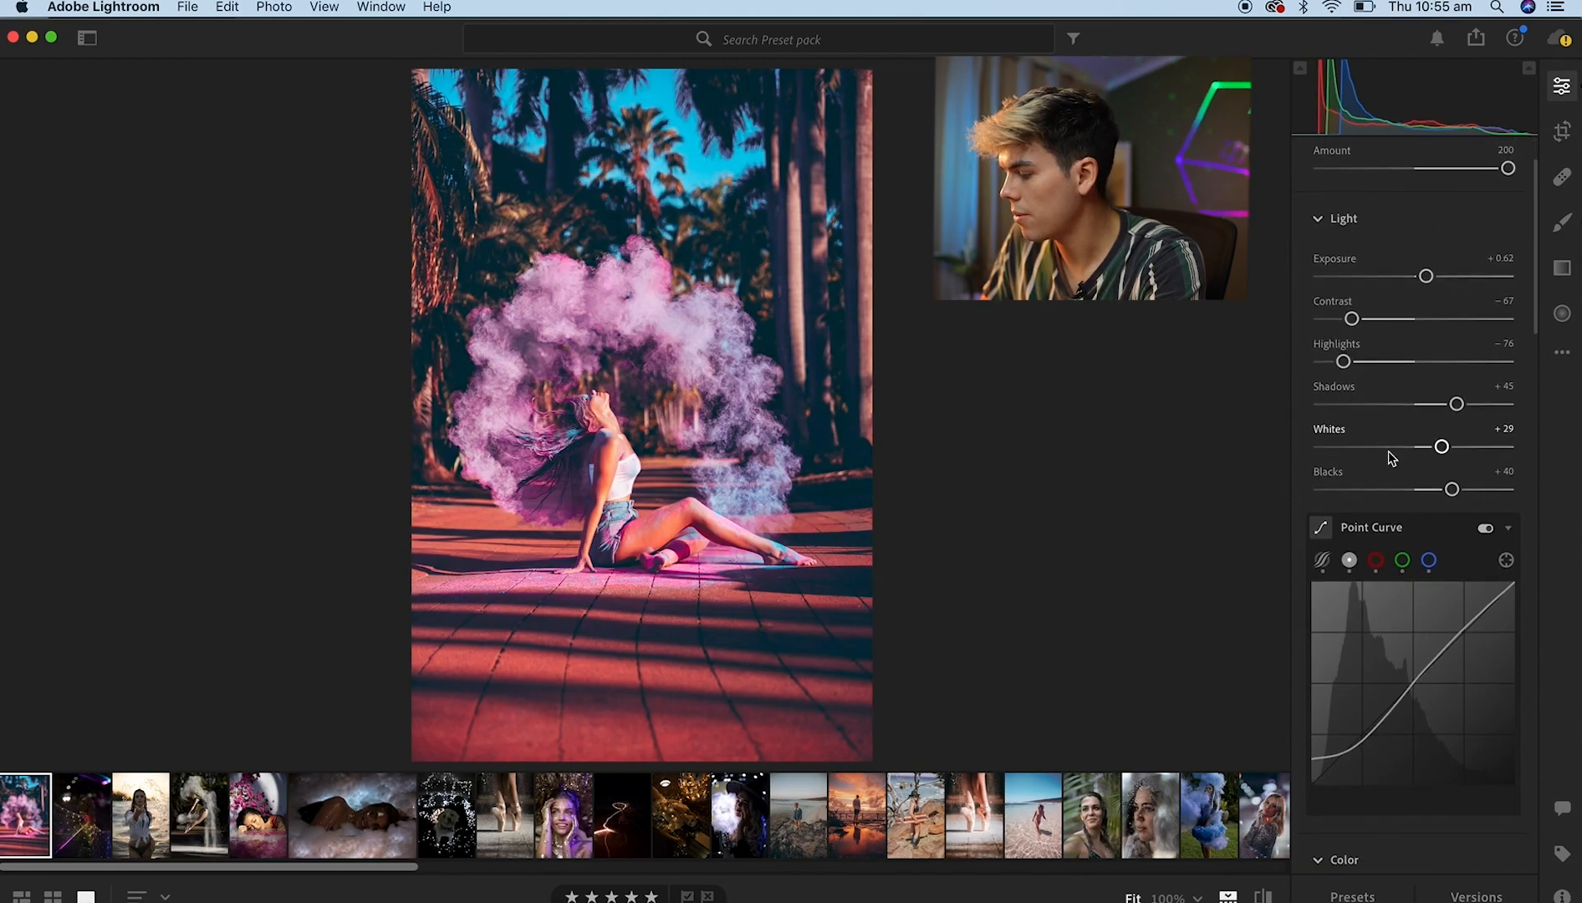
Try the Tanned vibes preset on the smoke portrait and adjust the orange saturation and luminance in the Color Mixer.
{"action": "left_click", "coordinate": [1375, 887]}
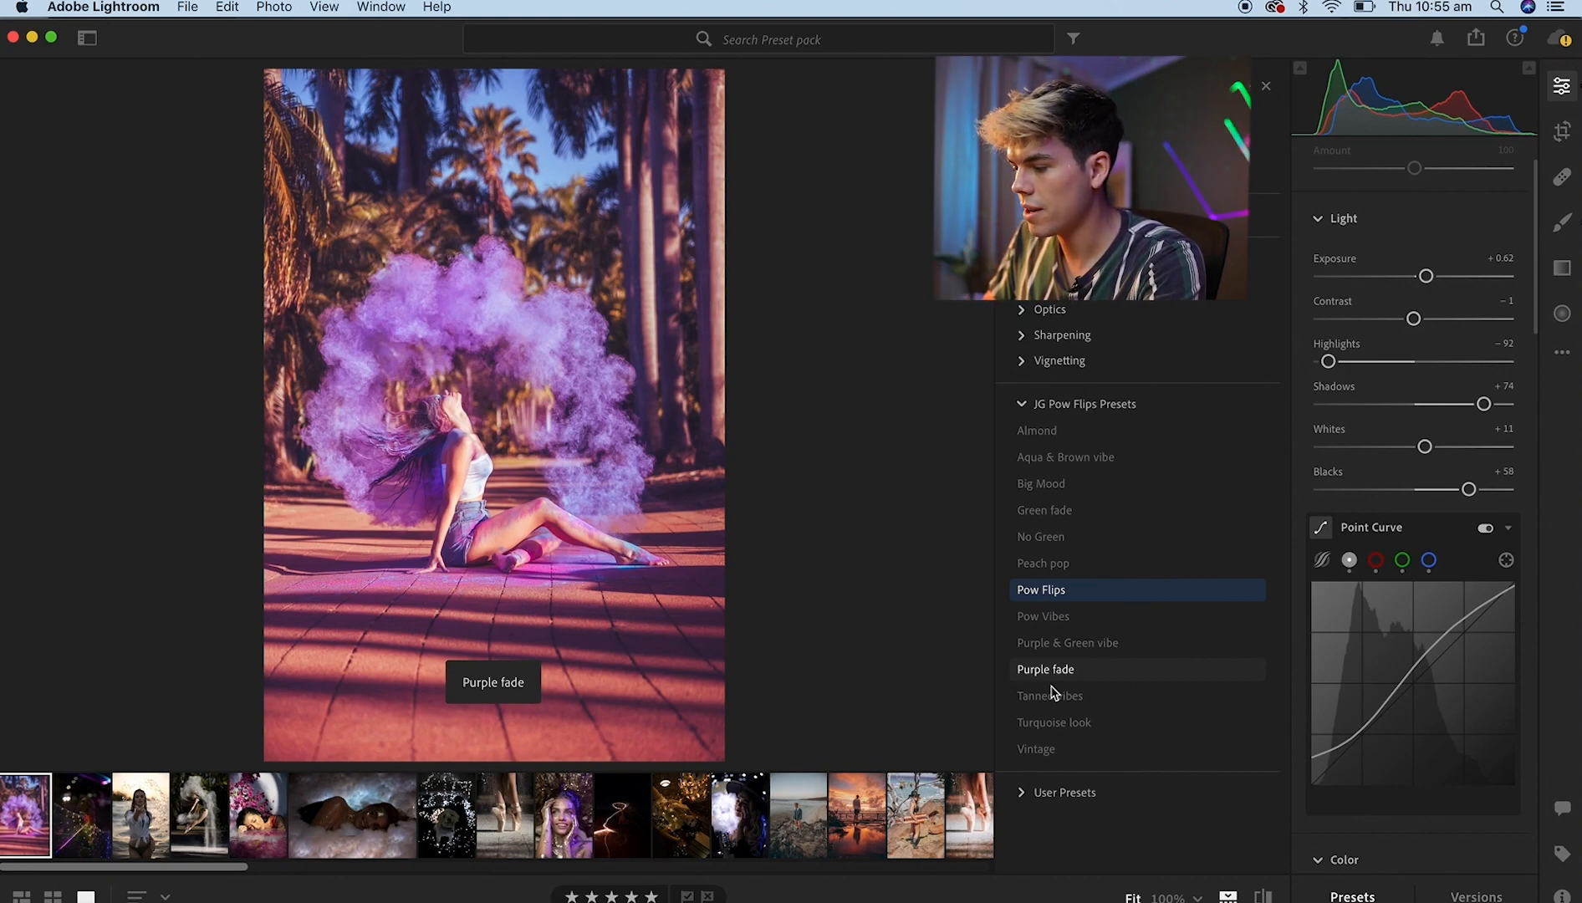
{"action": "left_click", "coordinate": [1052, 698]}
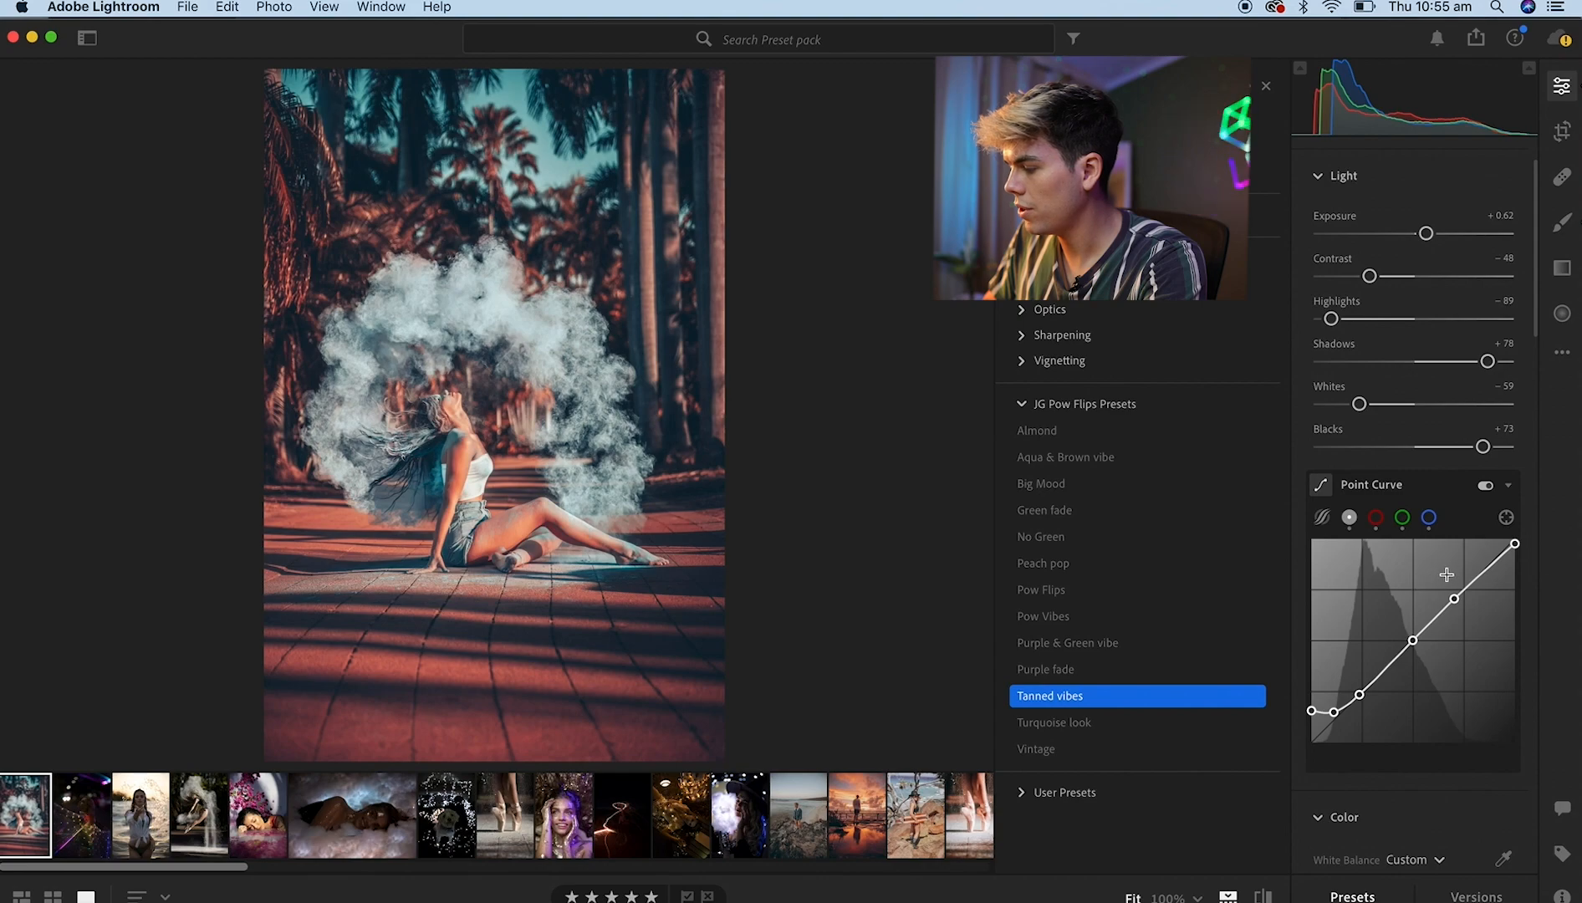
{"action": "scroll", "coordinate": [1447, 575], "scroll_direction": "down", "scroll_amount": 10}
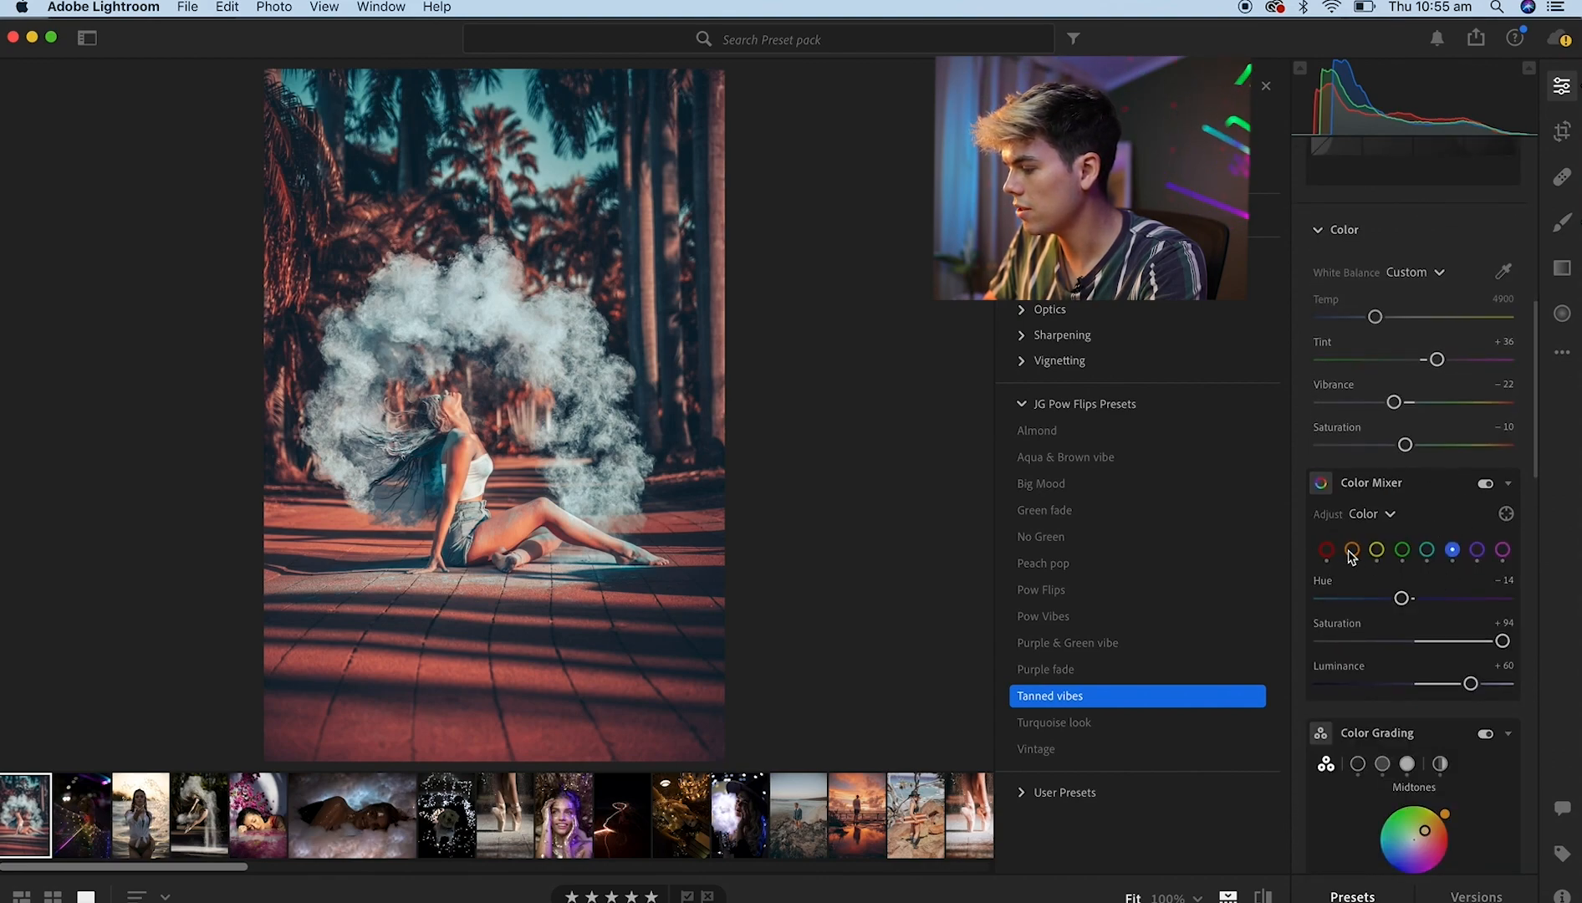
{"action": "left_click", "coordinate": [1352, 550]}
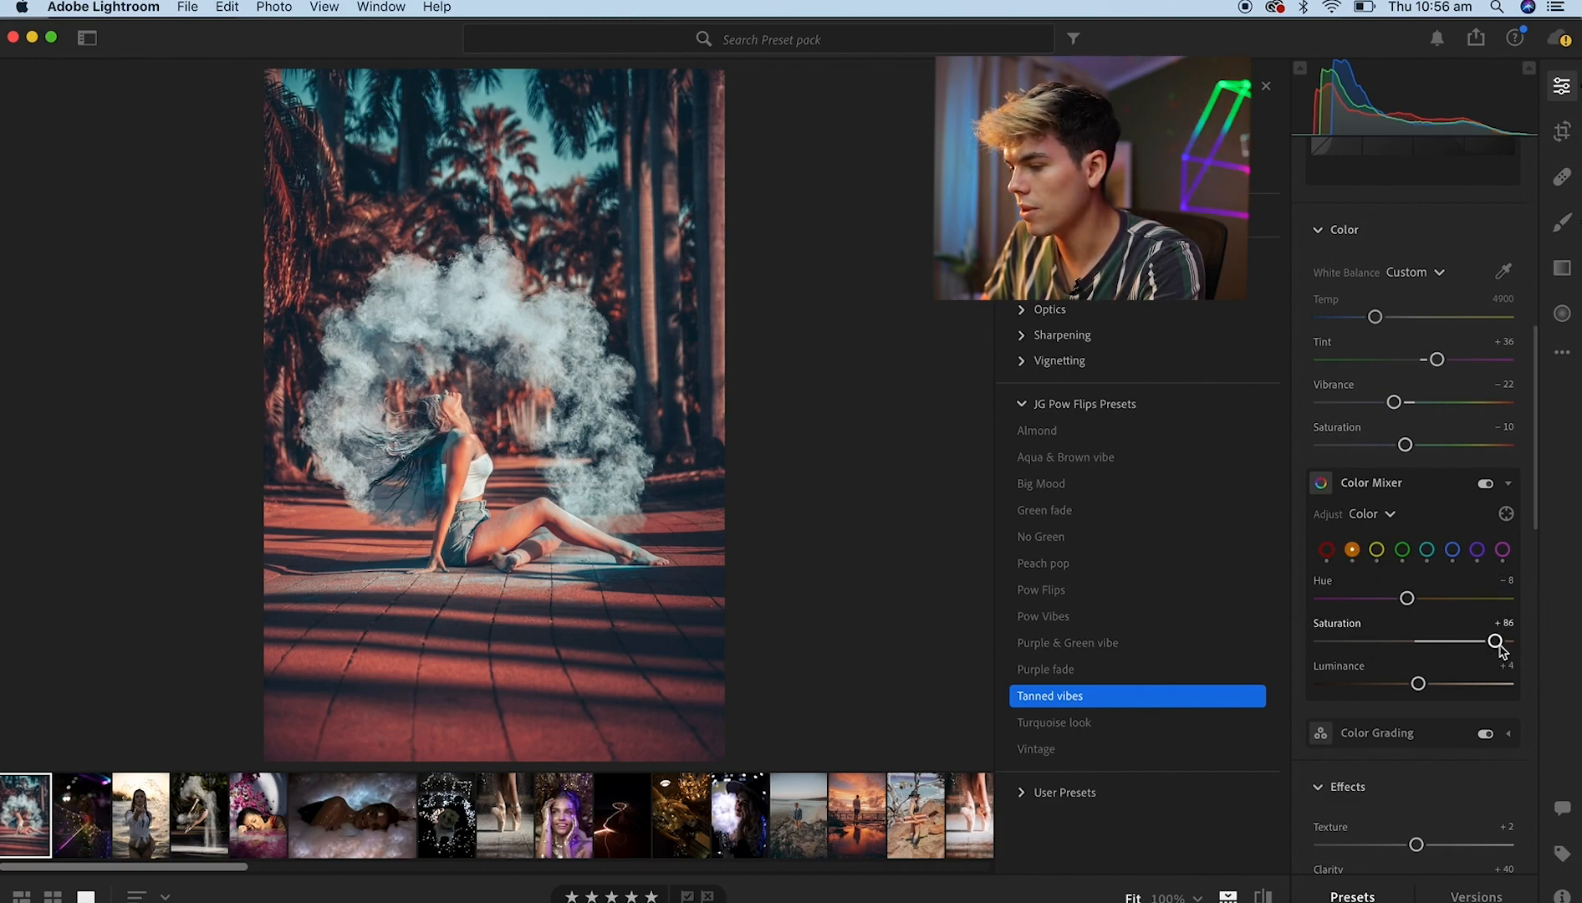
{"action": "left_click_drag", "start_coordinate": [1499, 648], "coordinate": [1421, 717]}
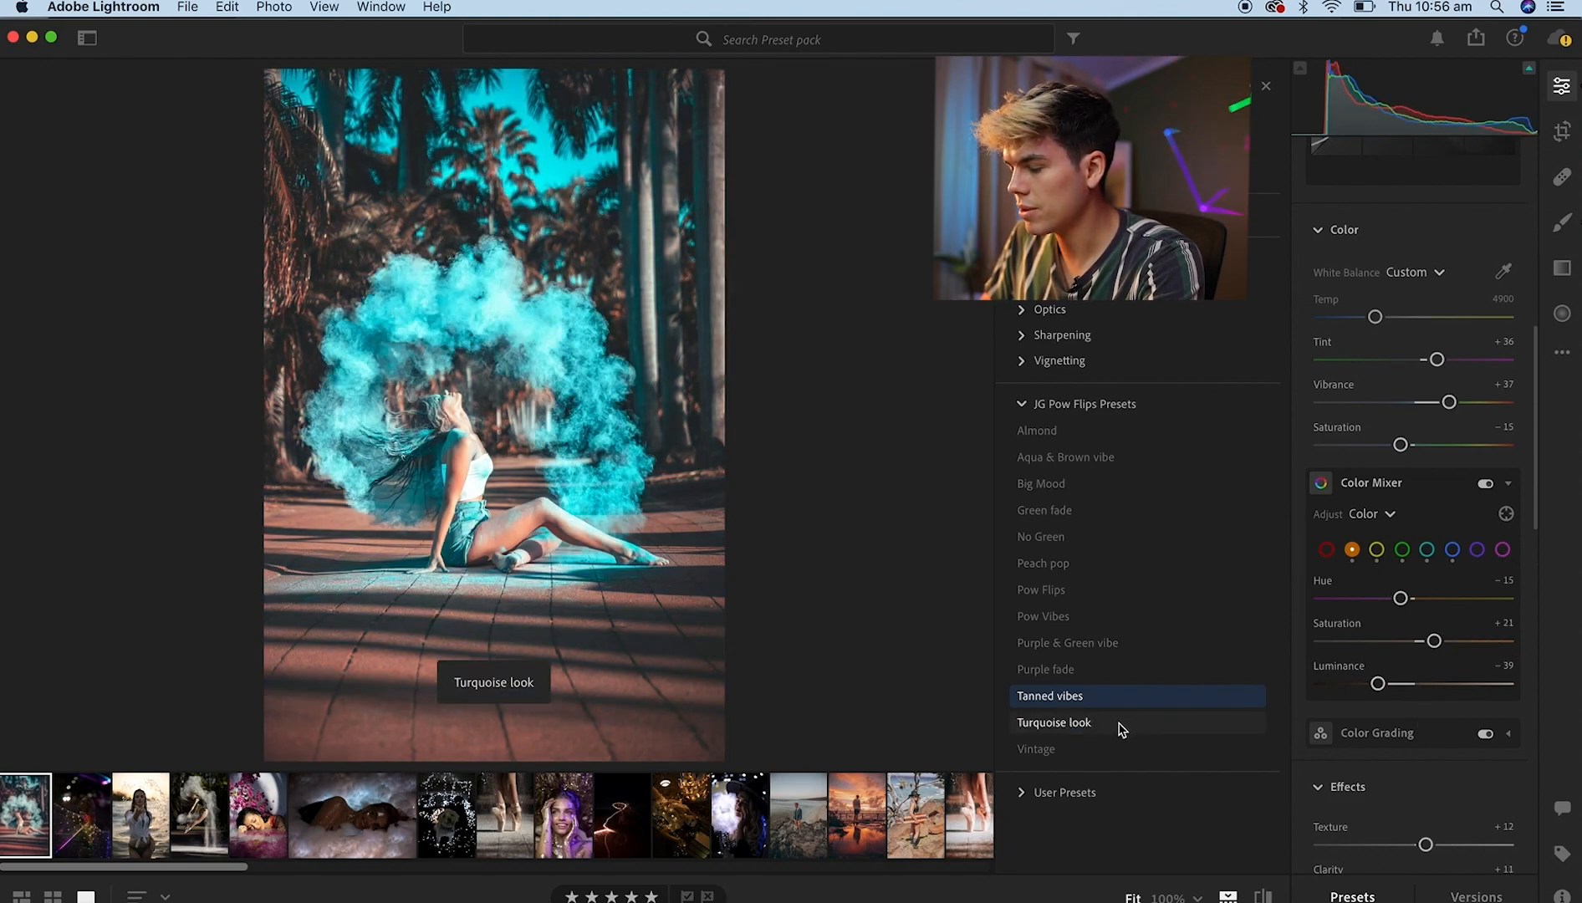
Try the Turquoise look preset on the smoke portrait and set the Color Mixer's blue hue to +7.
{"action": "left_click", "coordinate": [1121, 731]}
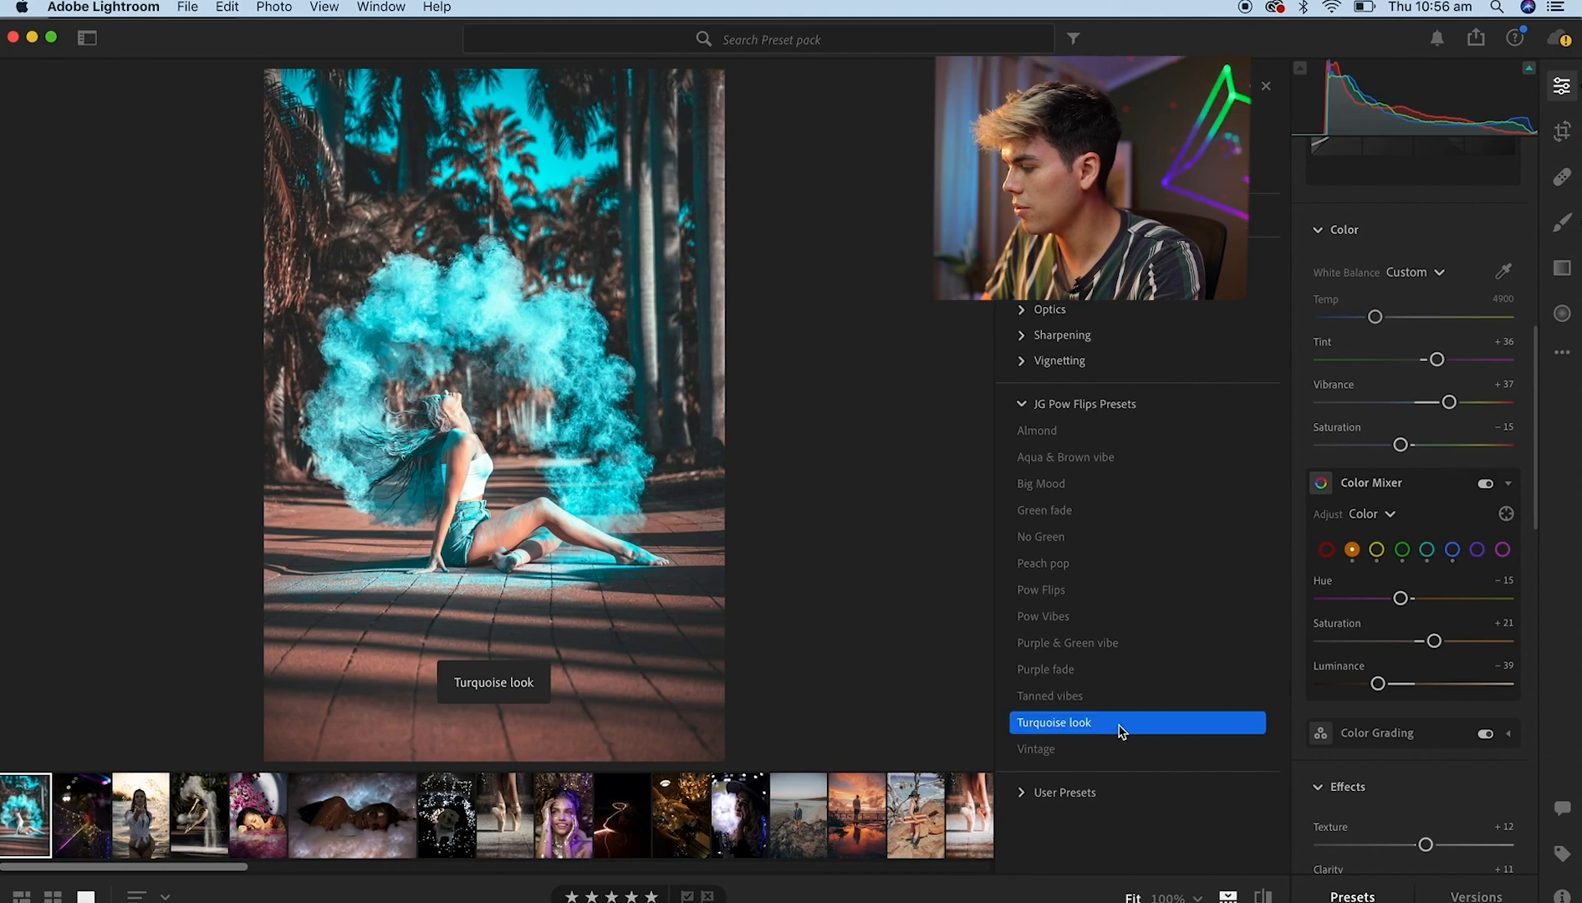
{"action": "scroll", "coordinate": [1473, 707], "scroll_direction": "up", "scroll_amount": 1}
{"action": "left_click", "coordinate": [1453, 593]}
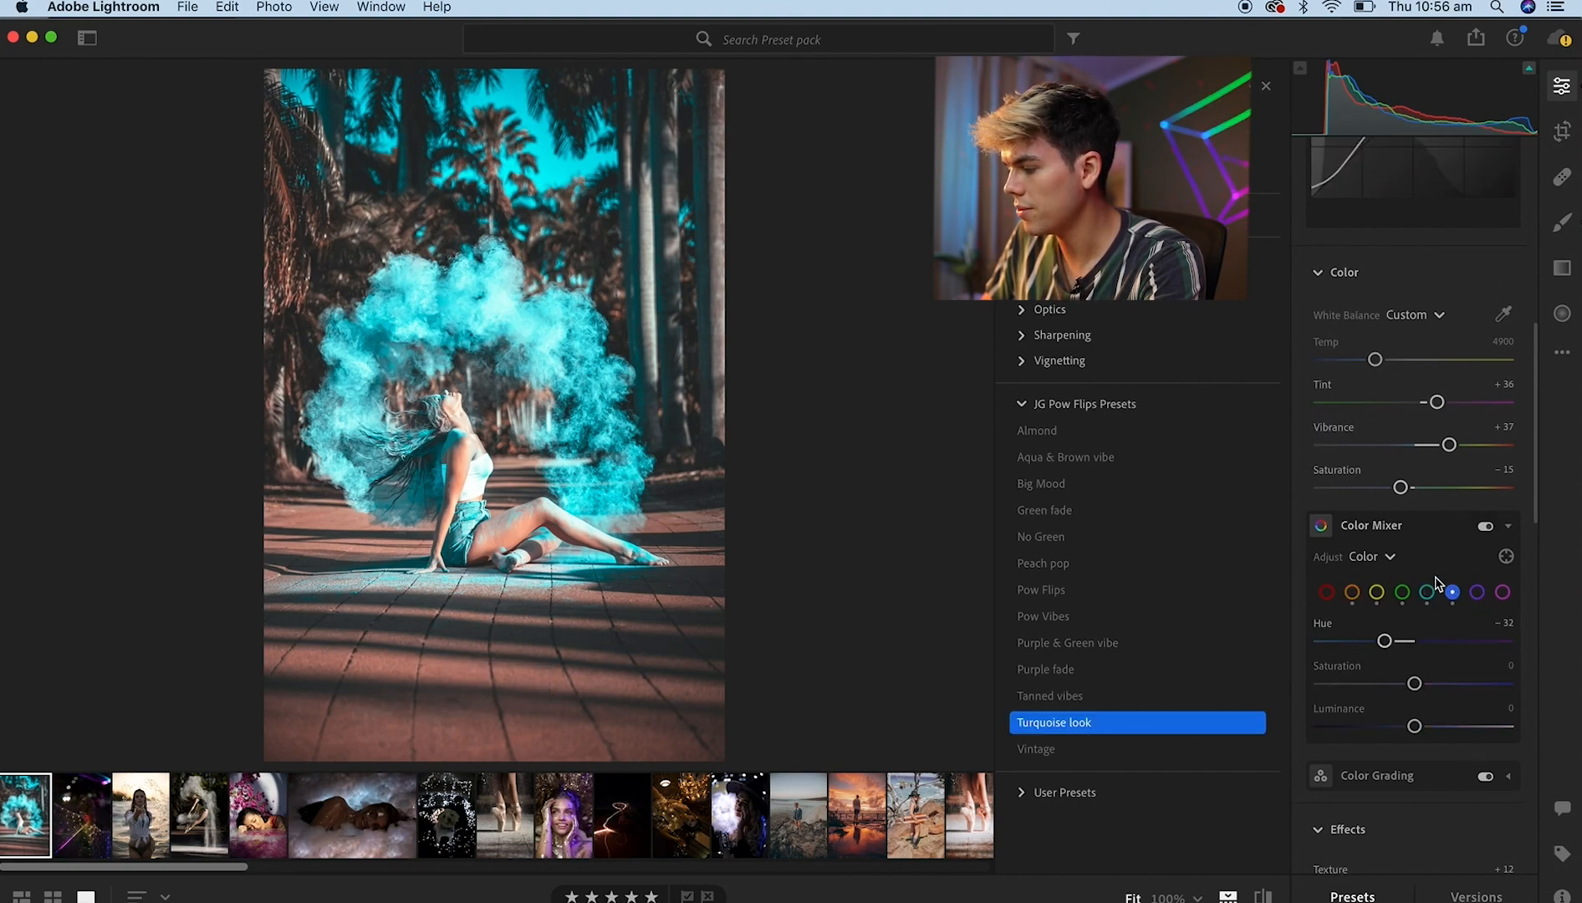
{"action": "left_click_drag", "start_coordinate": [1386, 644], "coordinate": [1422, 650]}
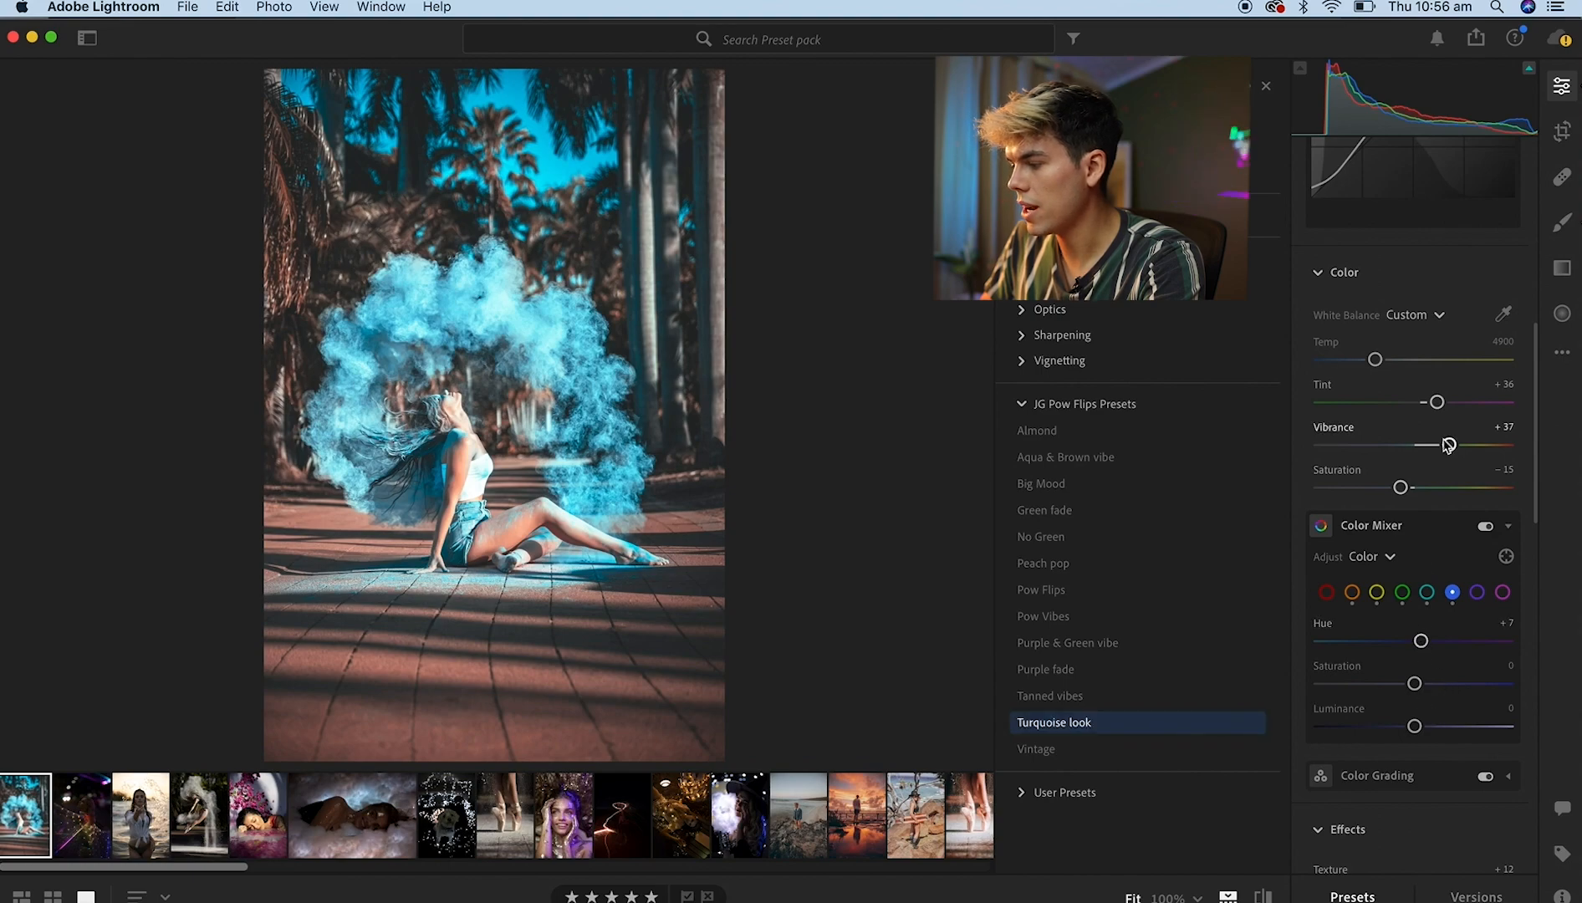
Warm the Turquoise look with temperature 5566 and tint +82, and push the temperature slightly higher.
{"action": "left_click_drag", "start_coordinate": [1375, 360], "coordinate": [1469, 415]}
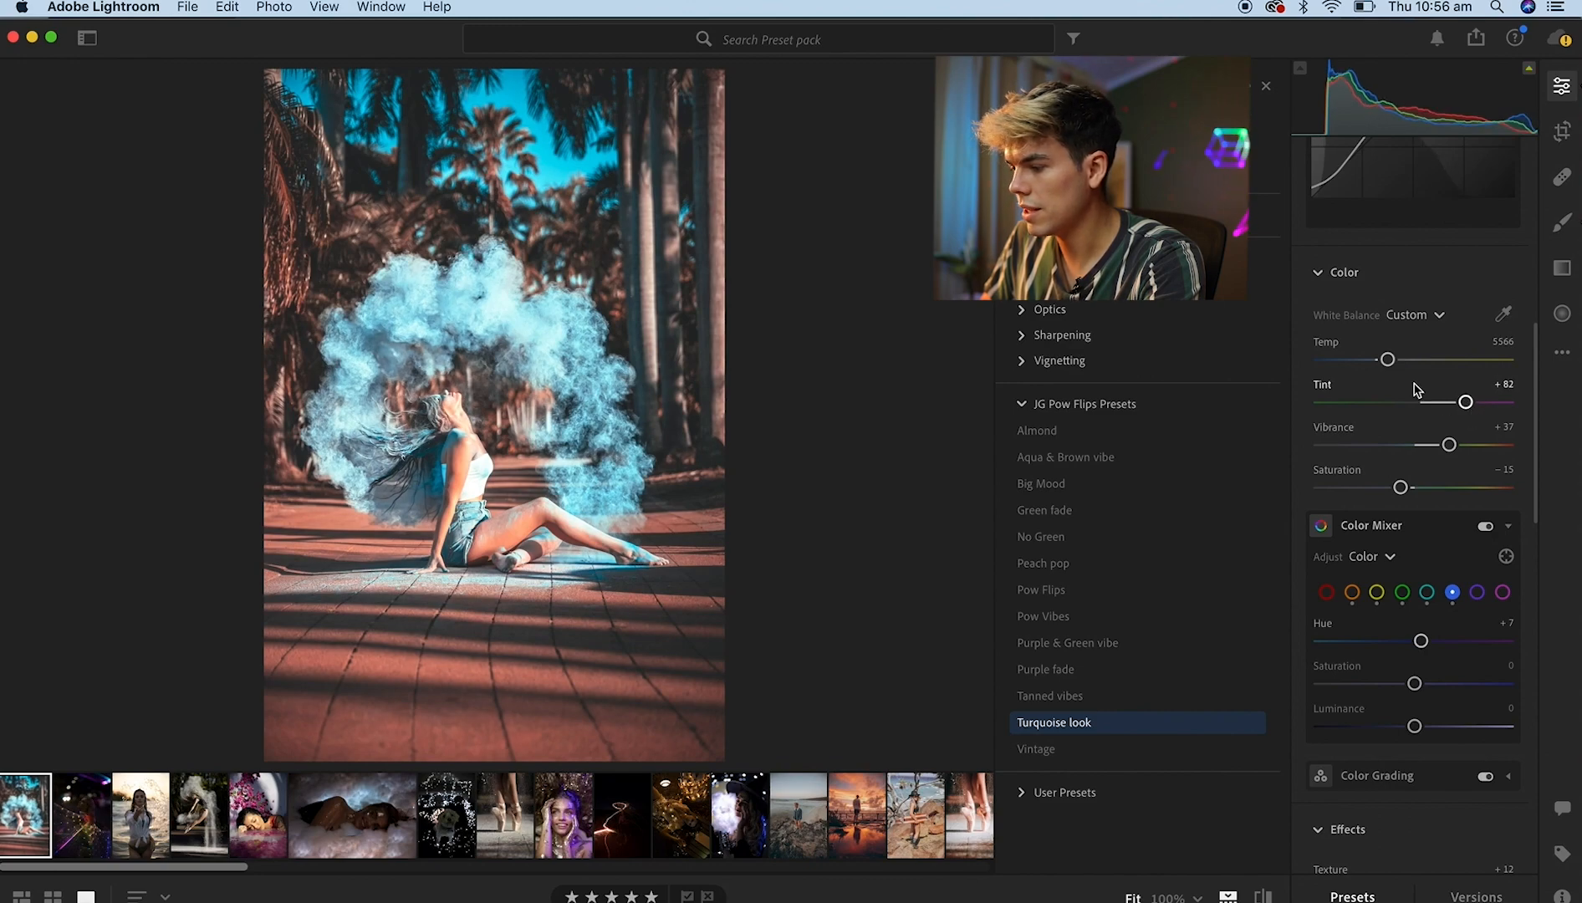
{"action": "left_click_drag", "start_coordinate": [1387, 366], "coordinate": [1429, 381]}
{"action": "scroll", "coordinate": [1401, 367], "scroll_direction": "up", "scroll_amount": 10}
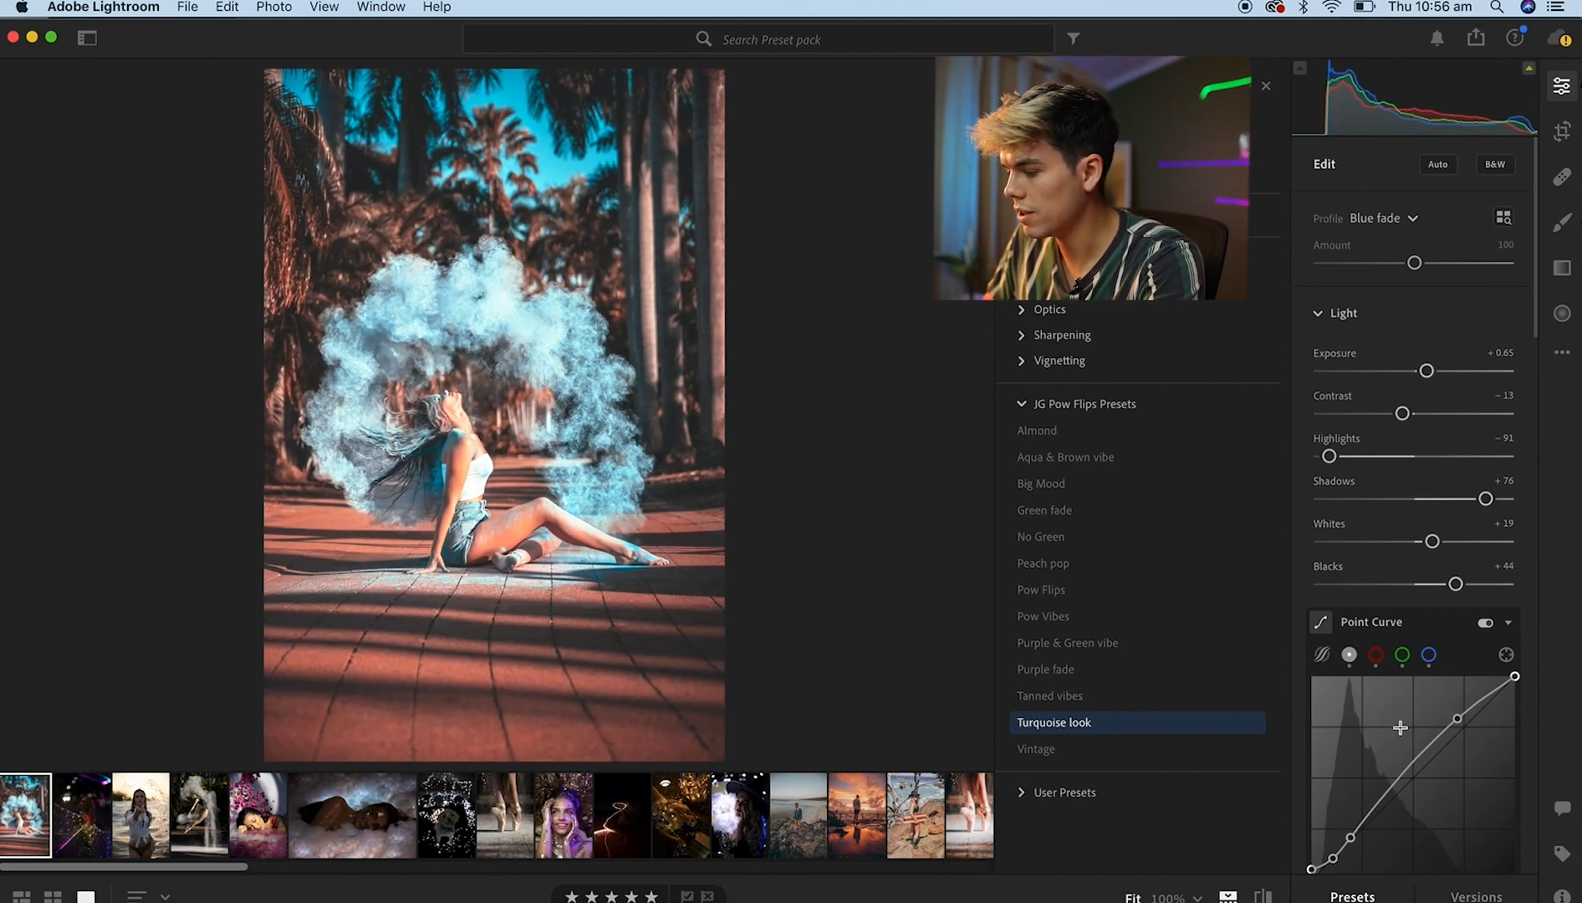
Apply the Vintage preset to the smoke portrait and set temperature to 5369, tint to +6 and exposure to +0.62.
{"action": "left_click", "coordinate": [1072, 752]}
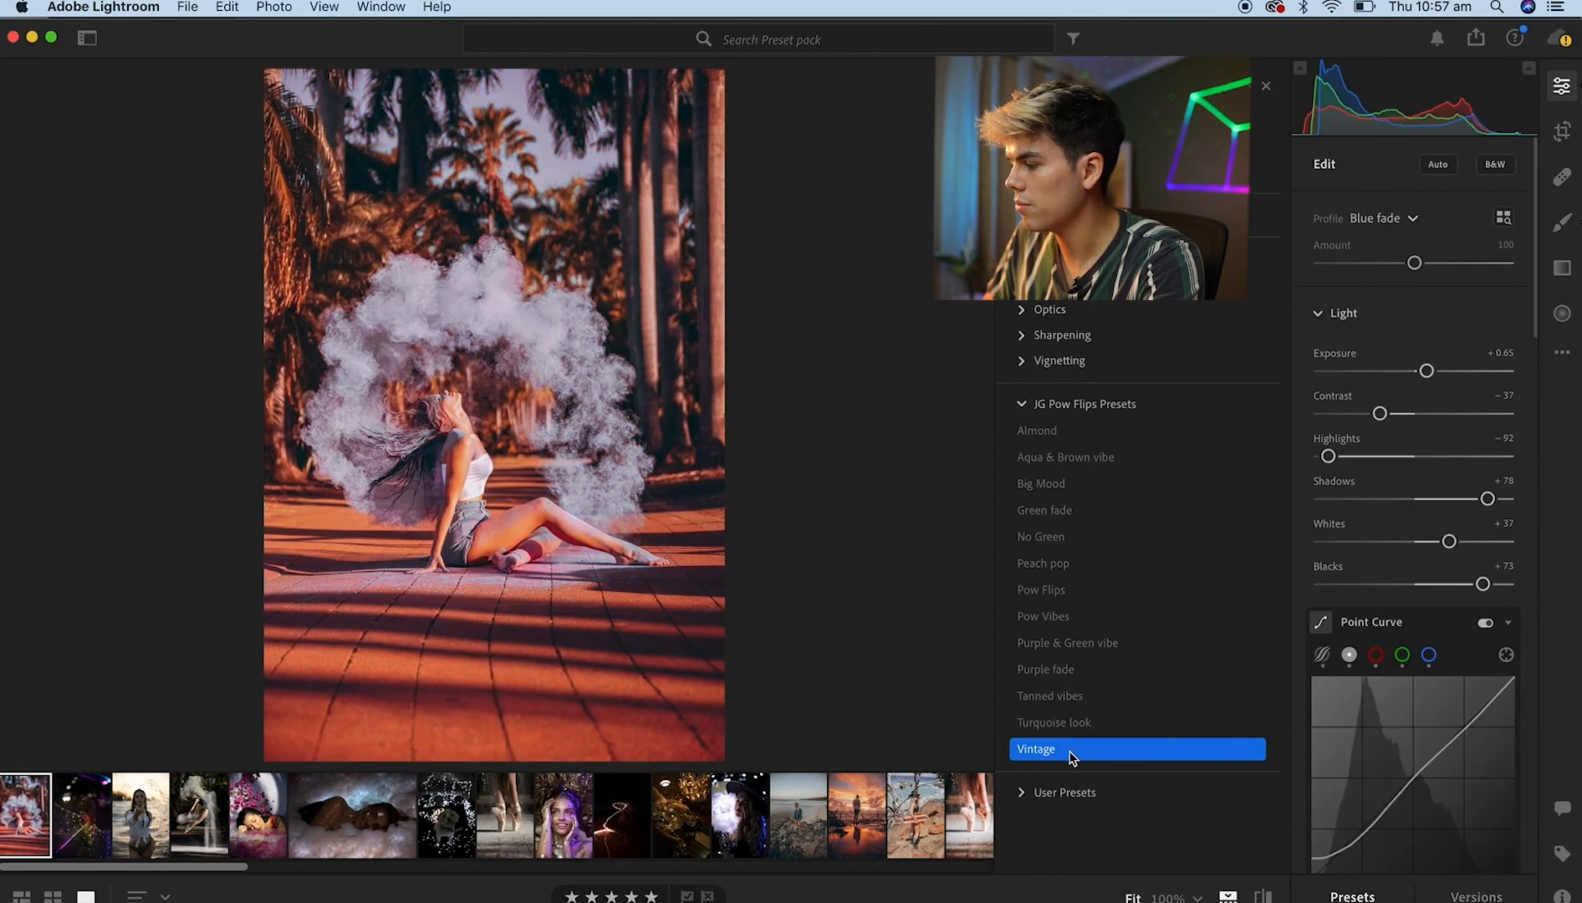
{"action": "scroll", "coordinate": [1436, 356], "scroll_direction": "down", "scroll_amount": 2}
{"action": "scroll", "coordinate": [1436, 356], "scroll_direction": "down", "scroll_amount": 10}
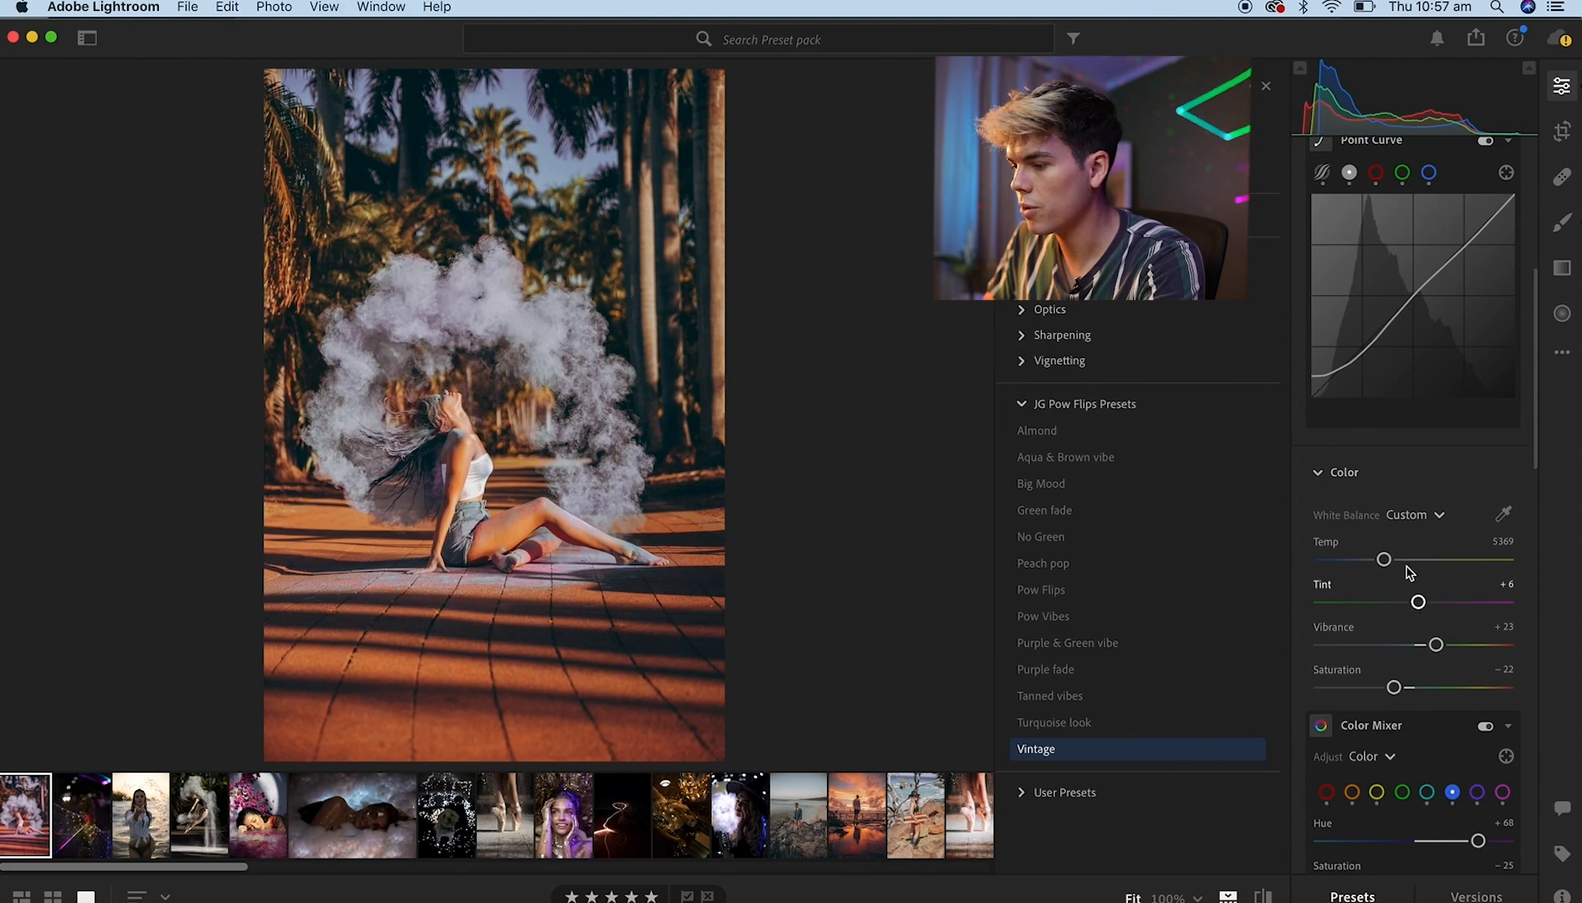
{"action": "scroll", "coordinate": [1421, 552], "scroll_direction": "up", "scroll_amount": 10}
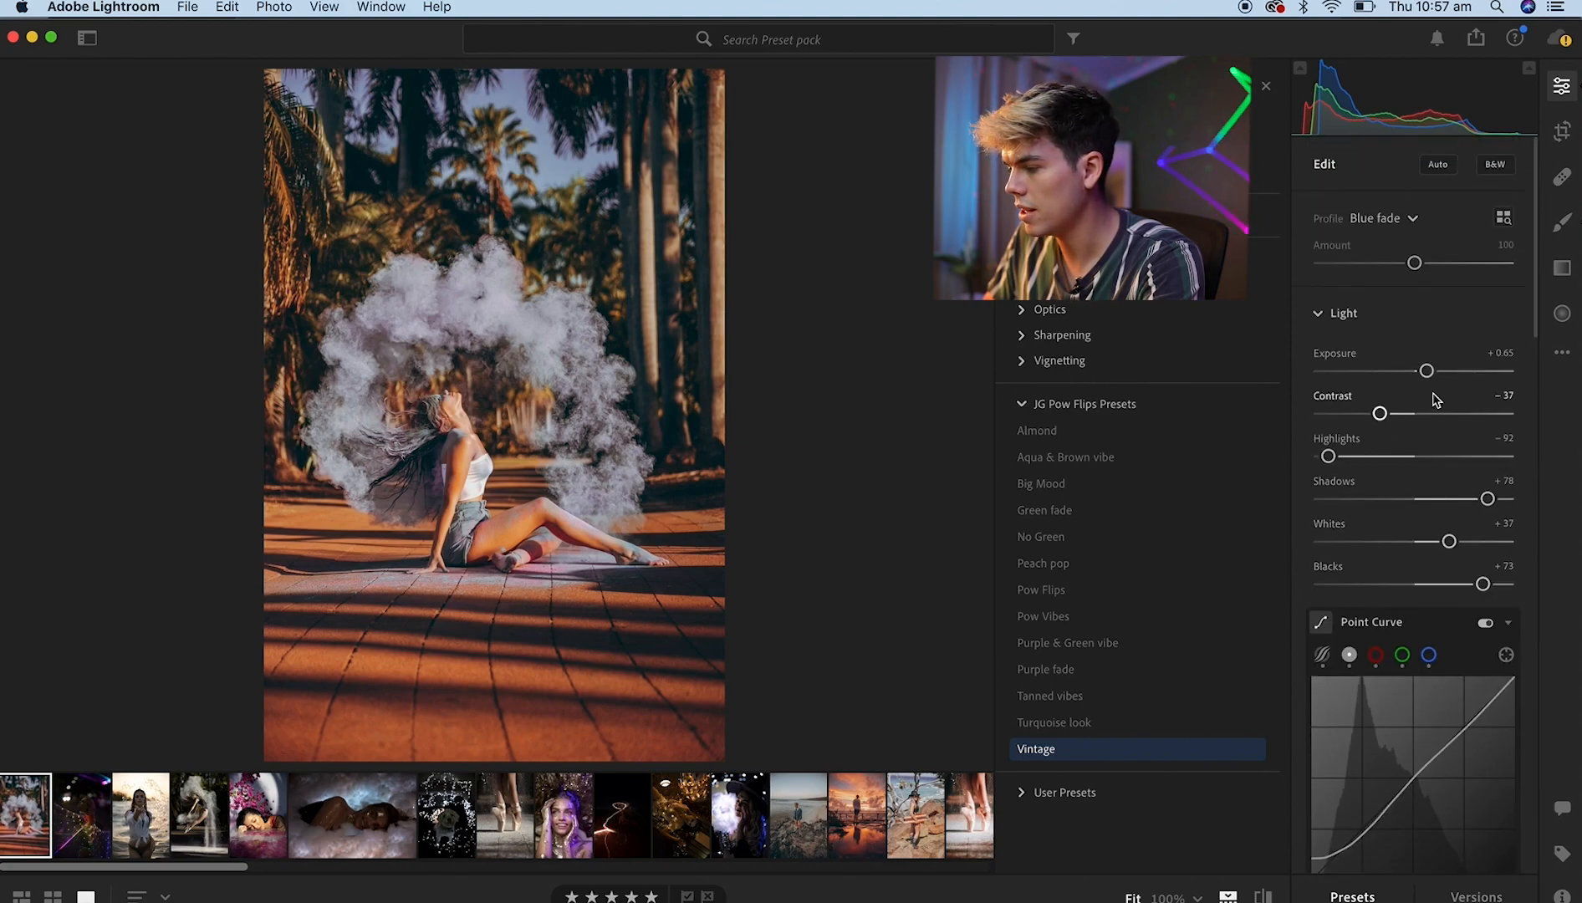
{"action": "left_click_drag", "start_coordinate": [1427, 377], "coordinate": [1427, 377]}
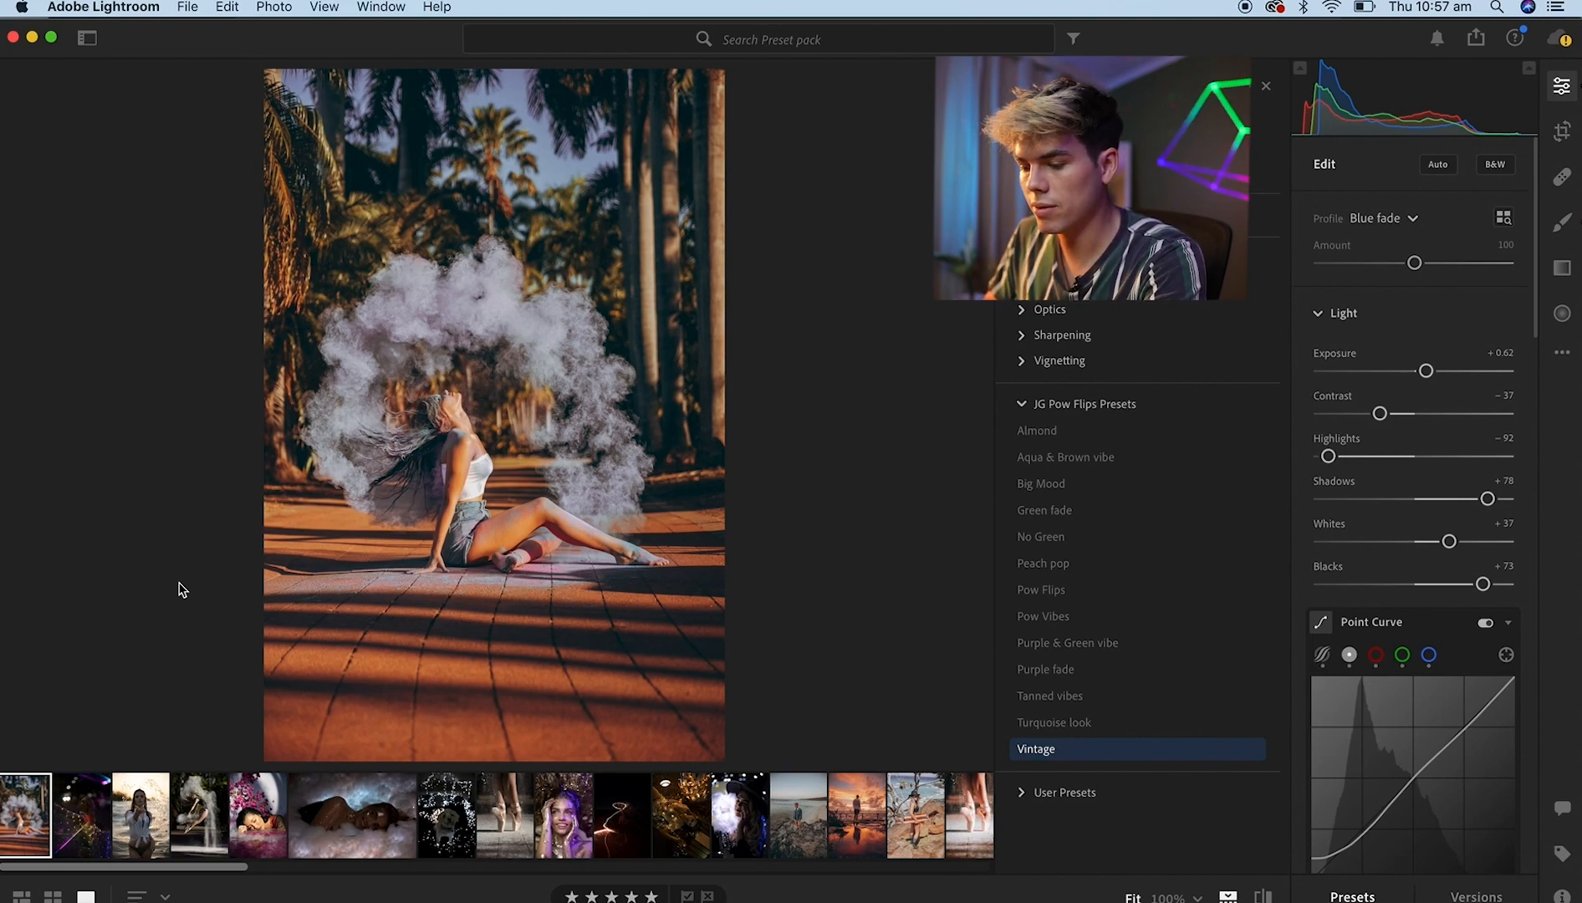
Open the night portrait with the lit wings, apply the Almond preset and raise the exposure to +2.03.
{"action": "left_click", "coordinate": [91, 817]}
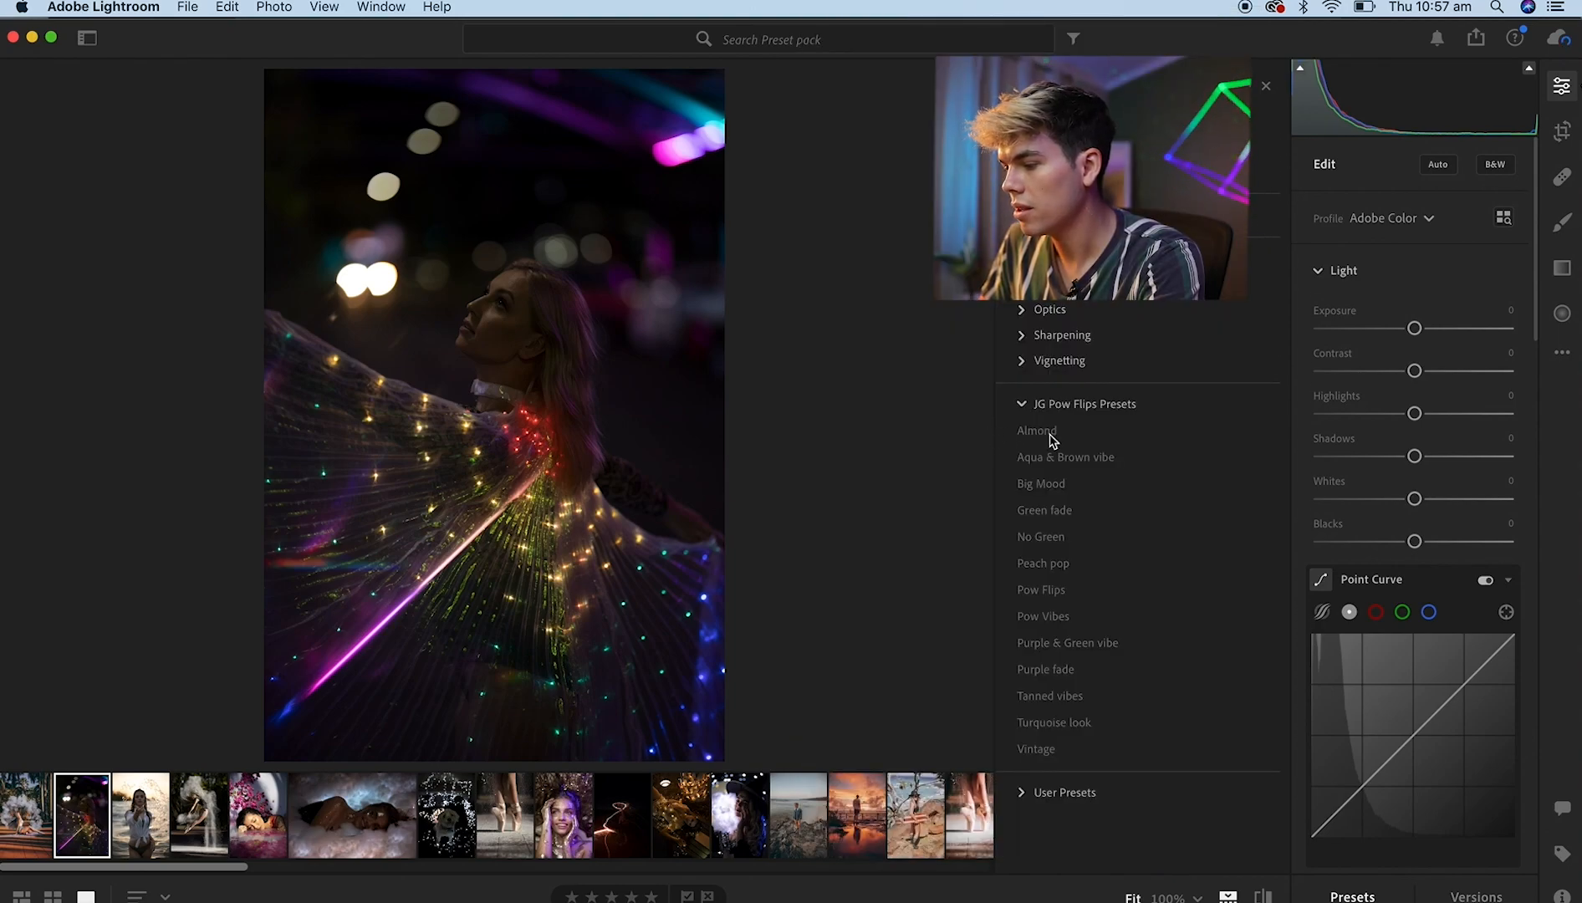
{"action": "left_click", "coordinate": [1051, 442]}
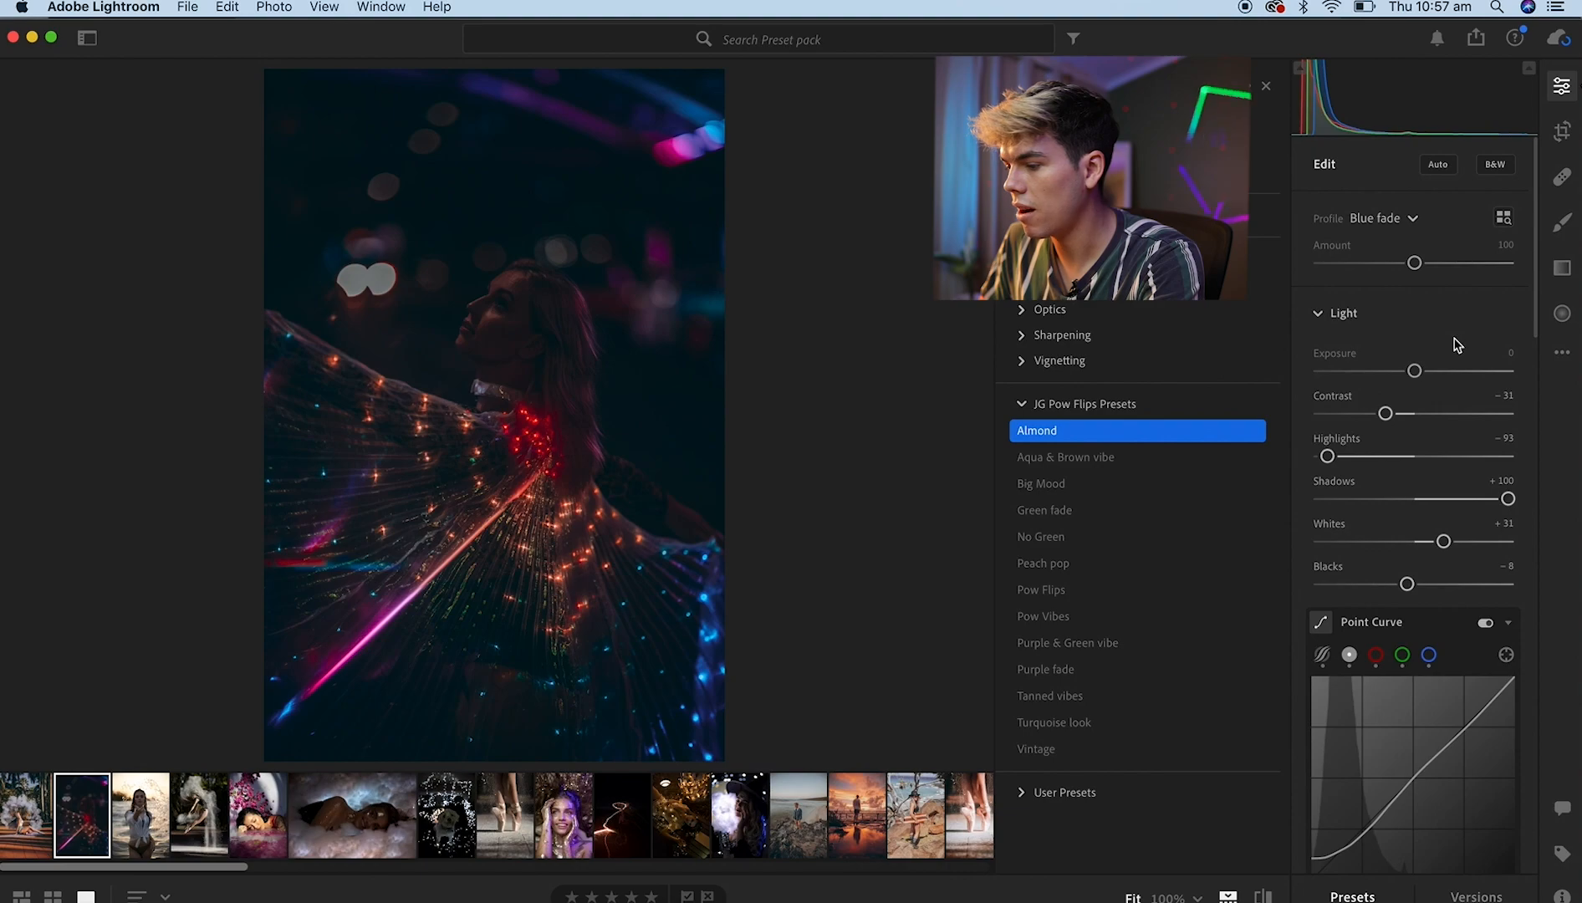
{"action": "left_click_drag", "start_coordinate": [1415, 374], "coordinate": [1455, 386]}
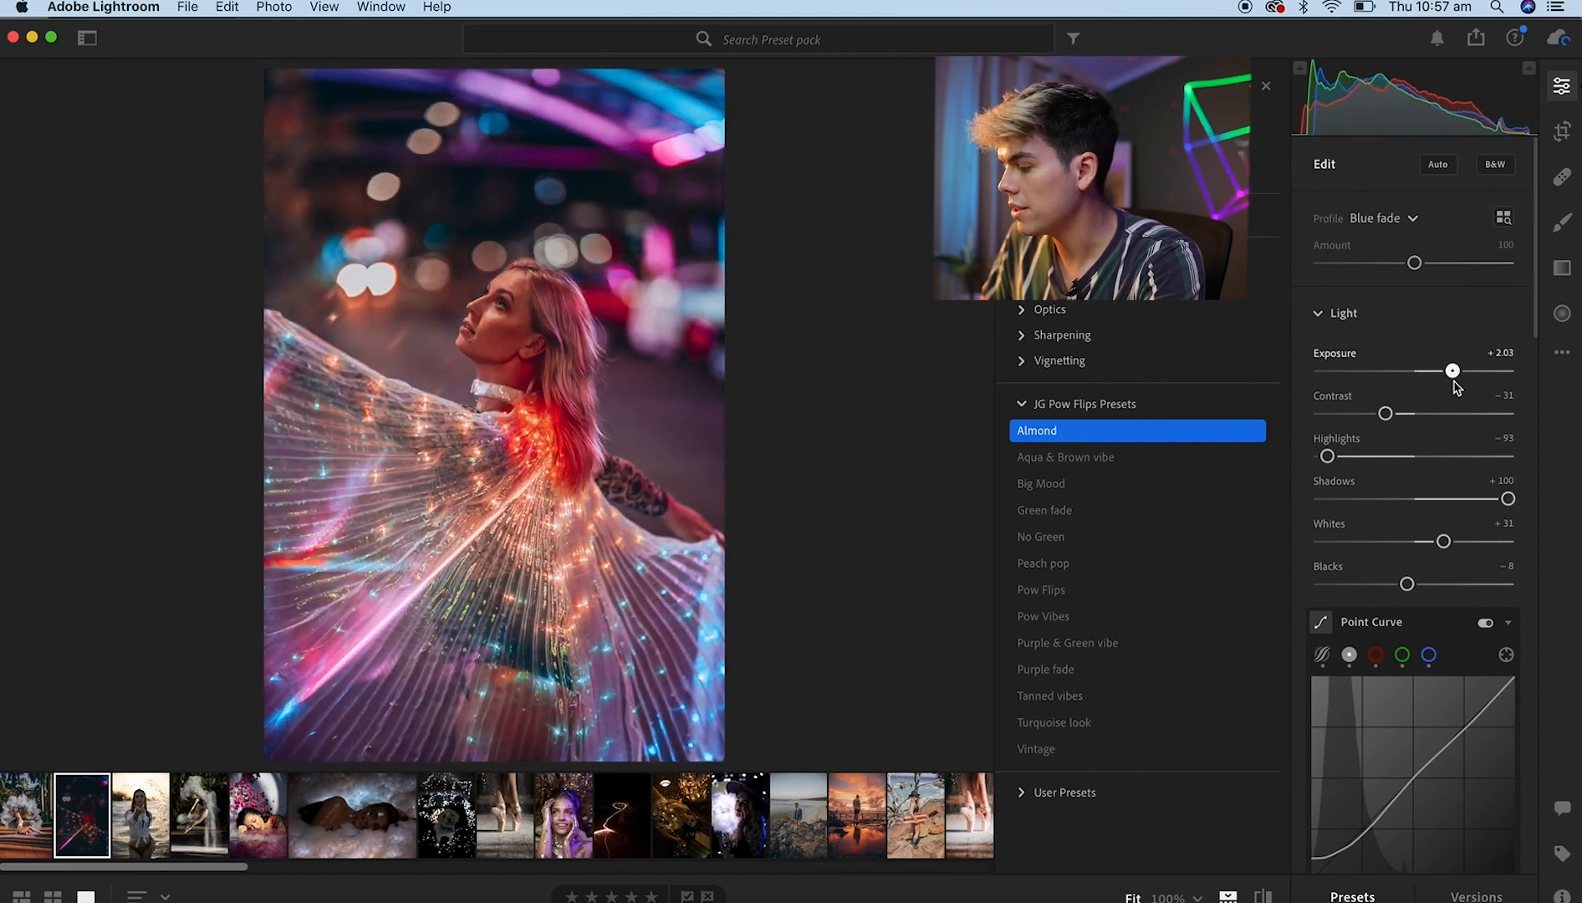
Set the night portrait's temperature to 3572 and tint to +26, and fine-tune the exposure to +1.99.
{"action": "scroll", "coordinate": [1451, 499], "scroll_direction": "down", "scroll_amount": 3}
{"action": "scroll", "coordinate": [1451, 499], "scroll_direction": "down", "scroll_amount": 3}
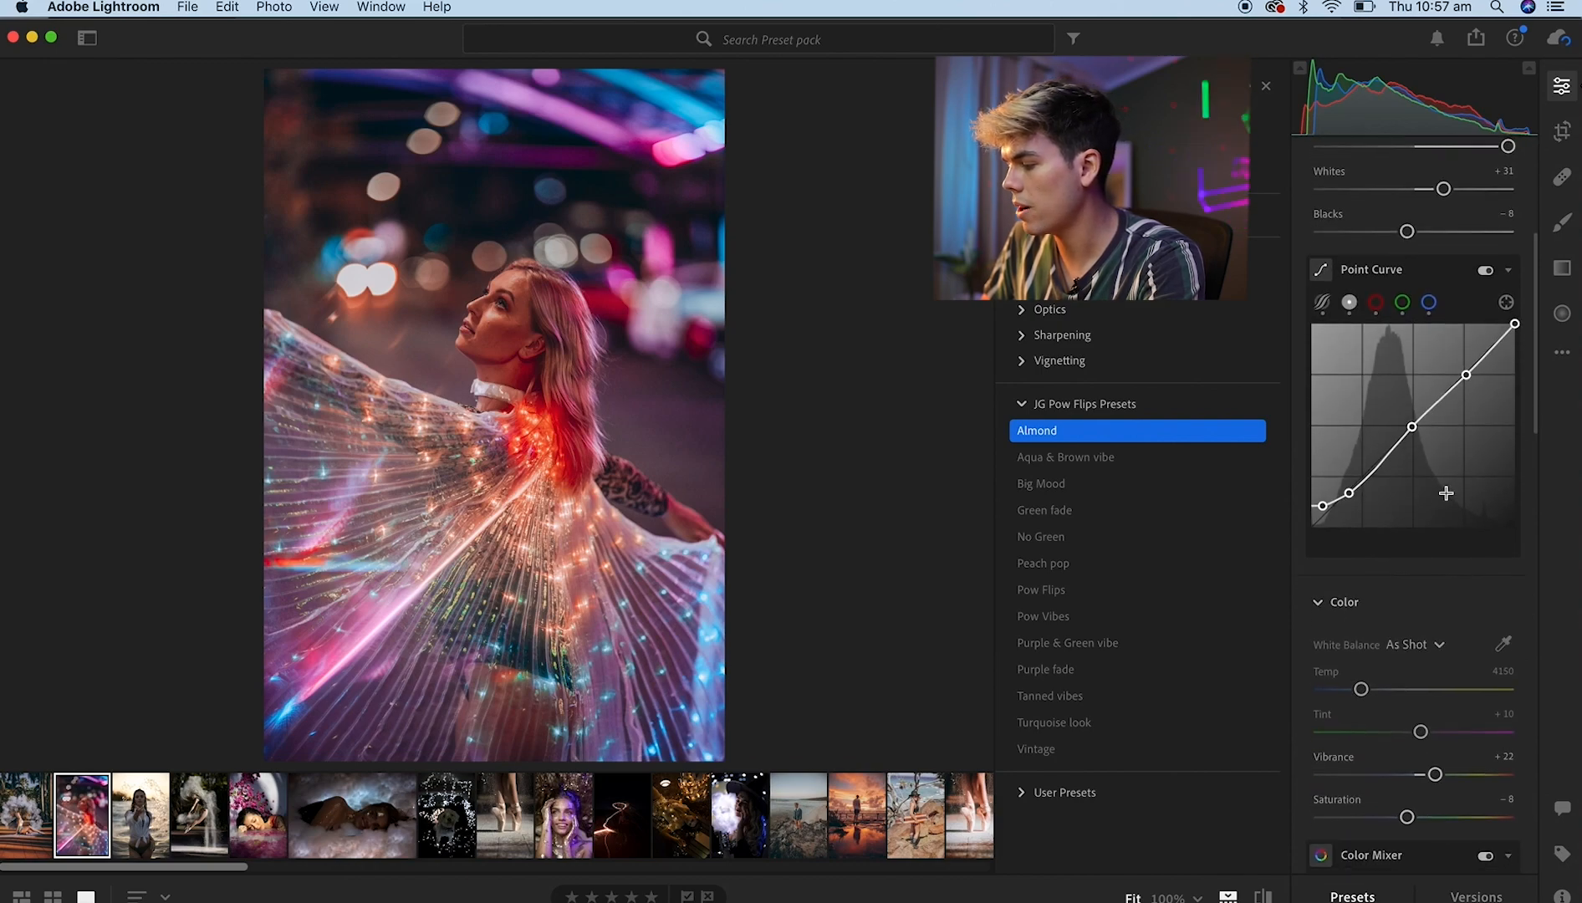
{"action": "left_click_drag", "start_coordinate": [1360, 690], "coordinate": [1430, 732]}
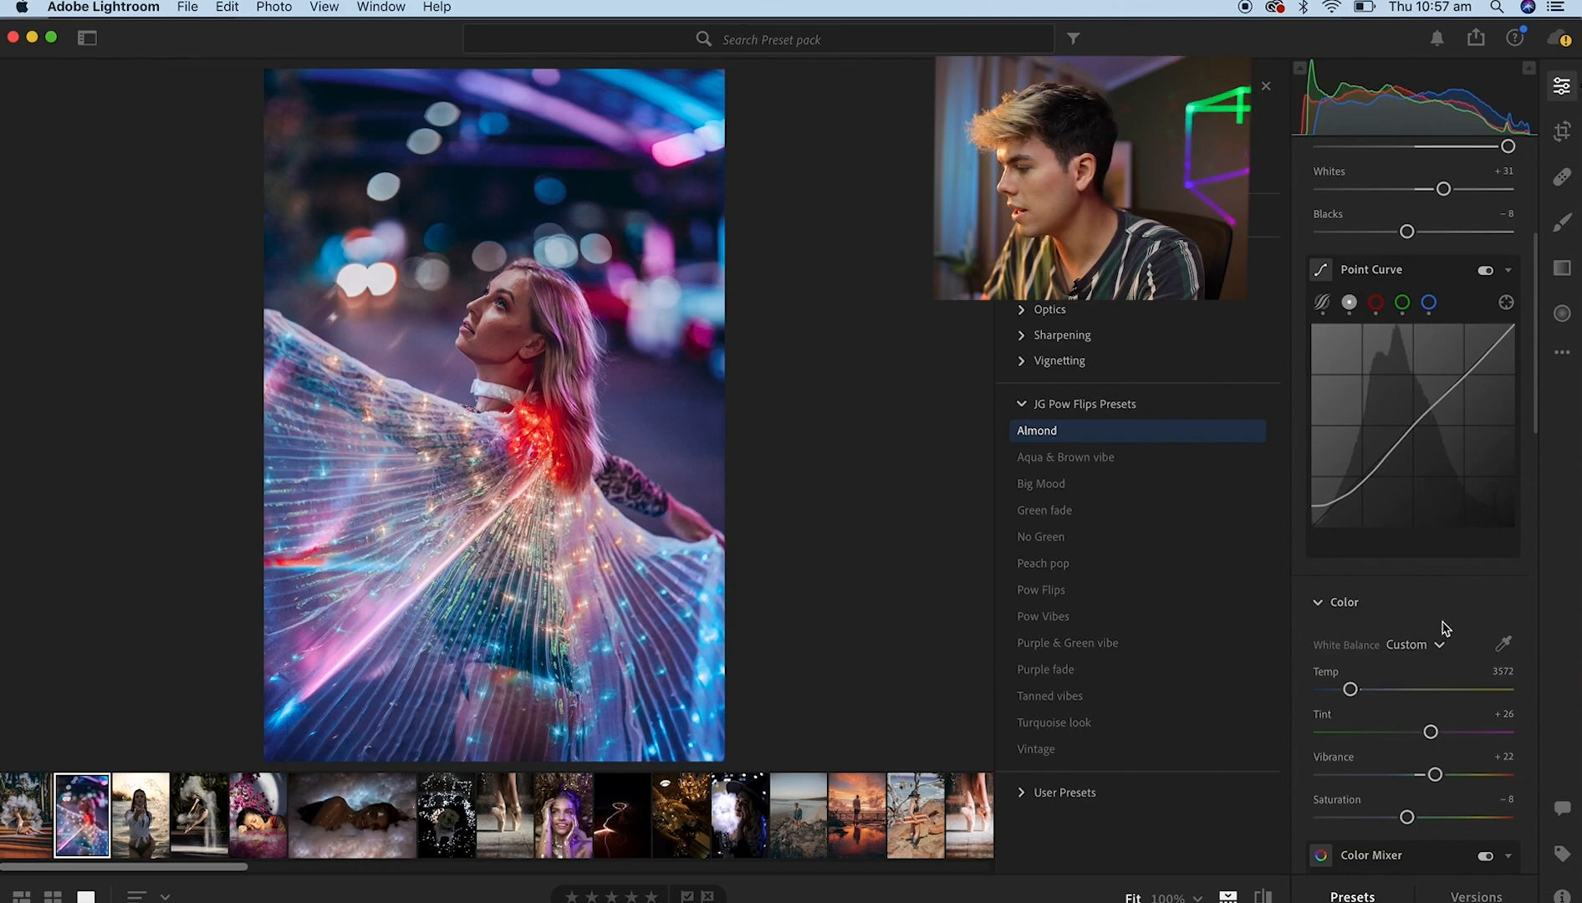
{"action": "scroll", "coordinate": [1446, 627], "scroll_direction": "up", "scroll_amount": 5}
{"action": "left_click_drag", "start_coordinate": [1377, 456], "coordinate": [1338, 456]}
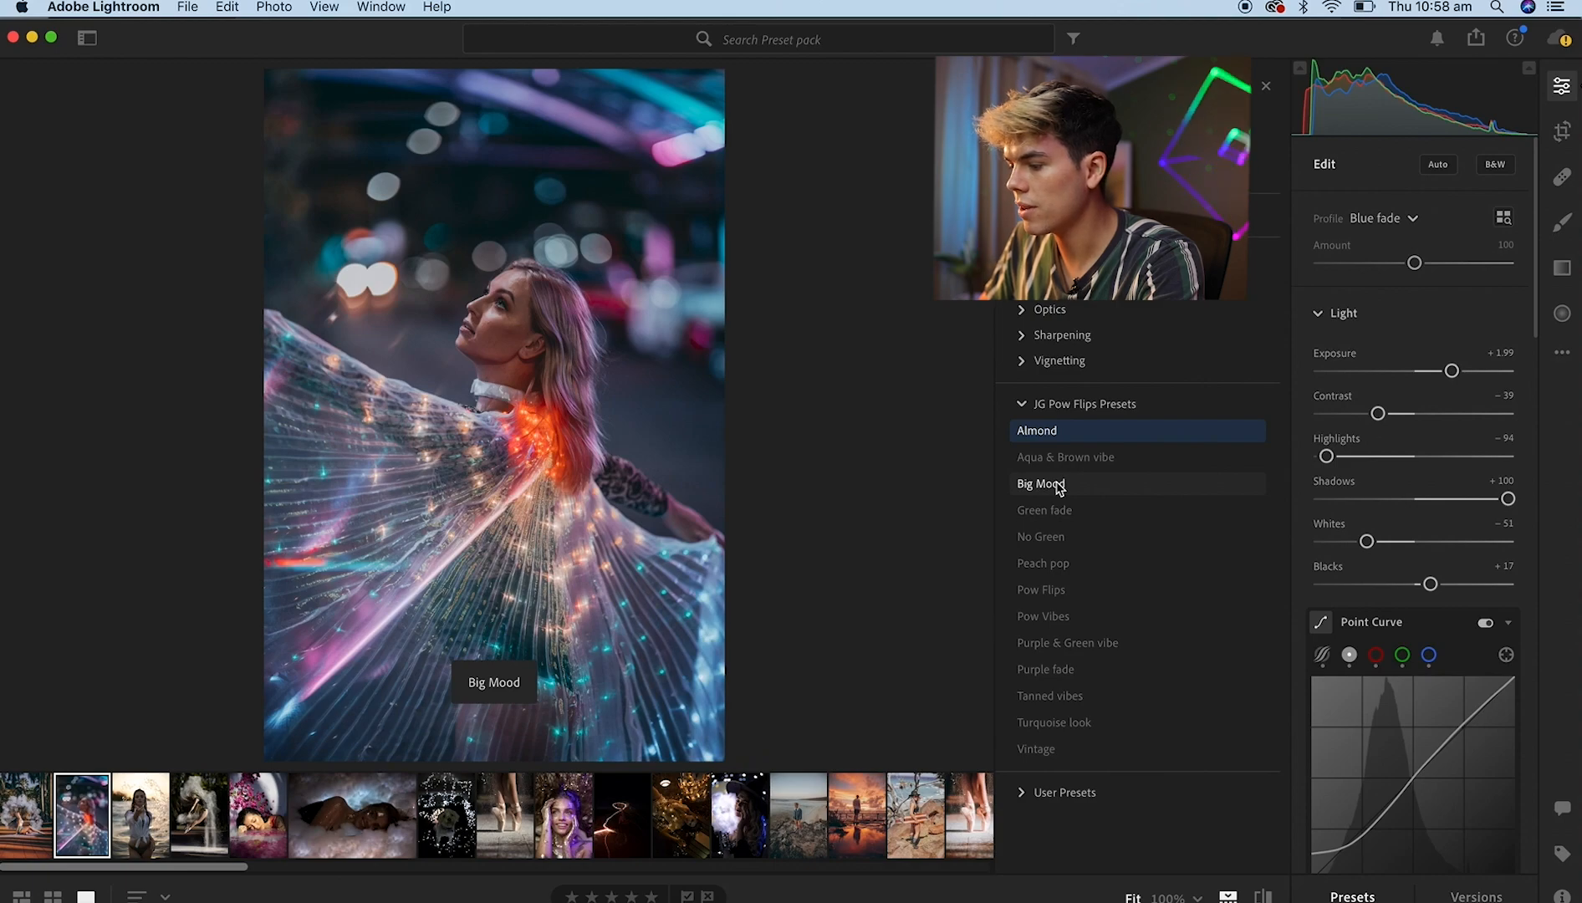
Try the Green fade preset on the night portrait with the exposure lowered to +1.12.
{"action": "left_click", "coordinate": [1054, 511]}
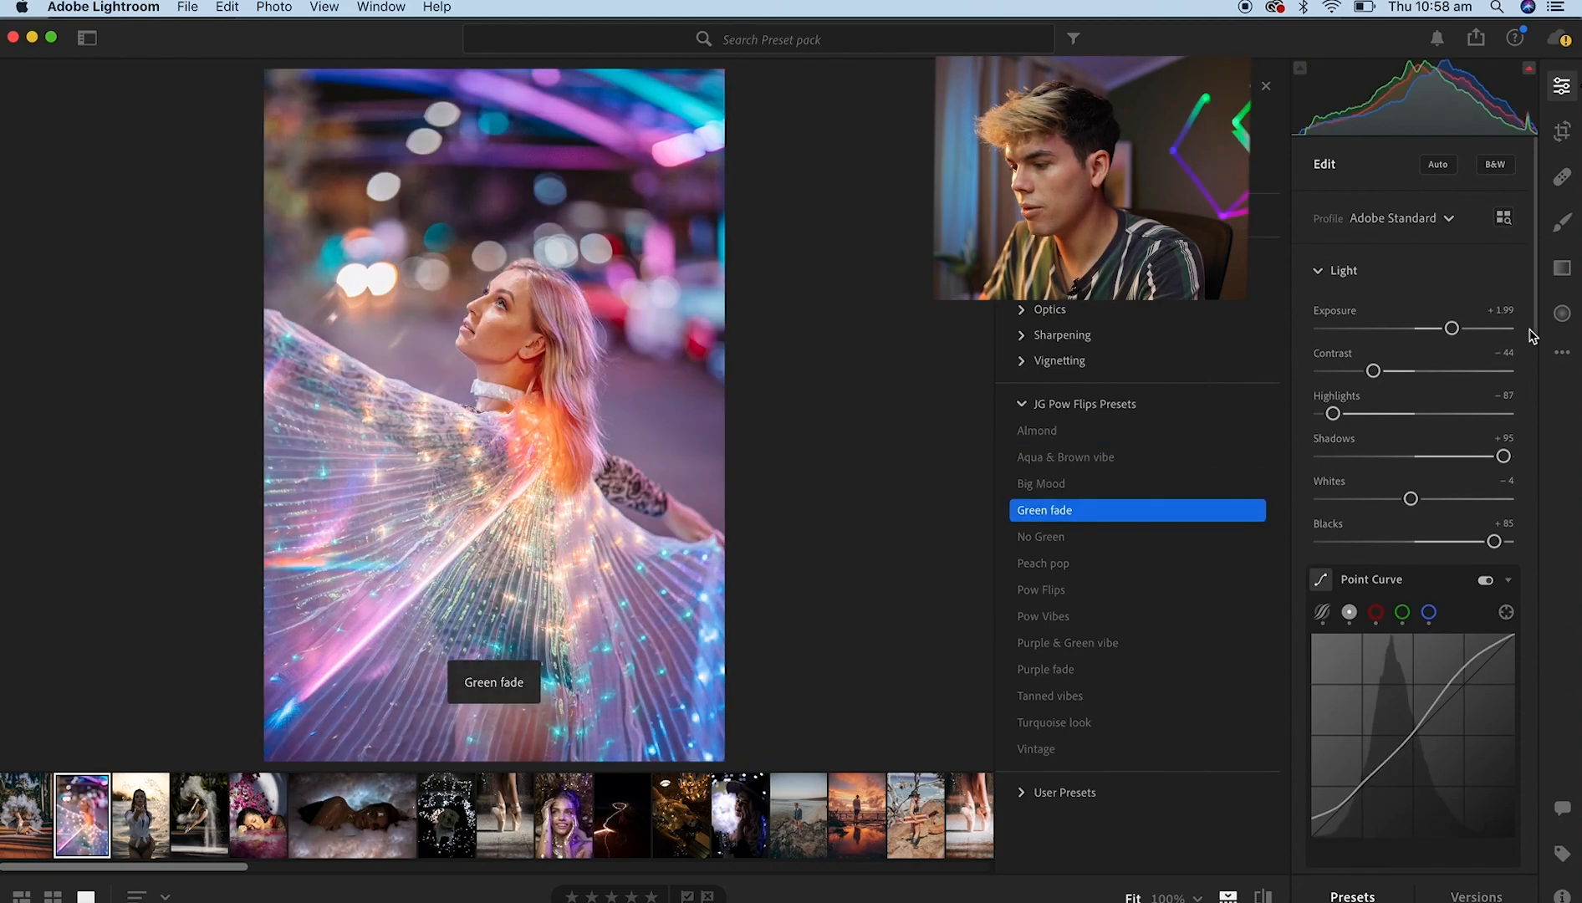
{"action": "left_click_drag", "start_coordinate": [1451, 329], "coordinate": [1437, 329]}
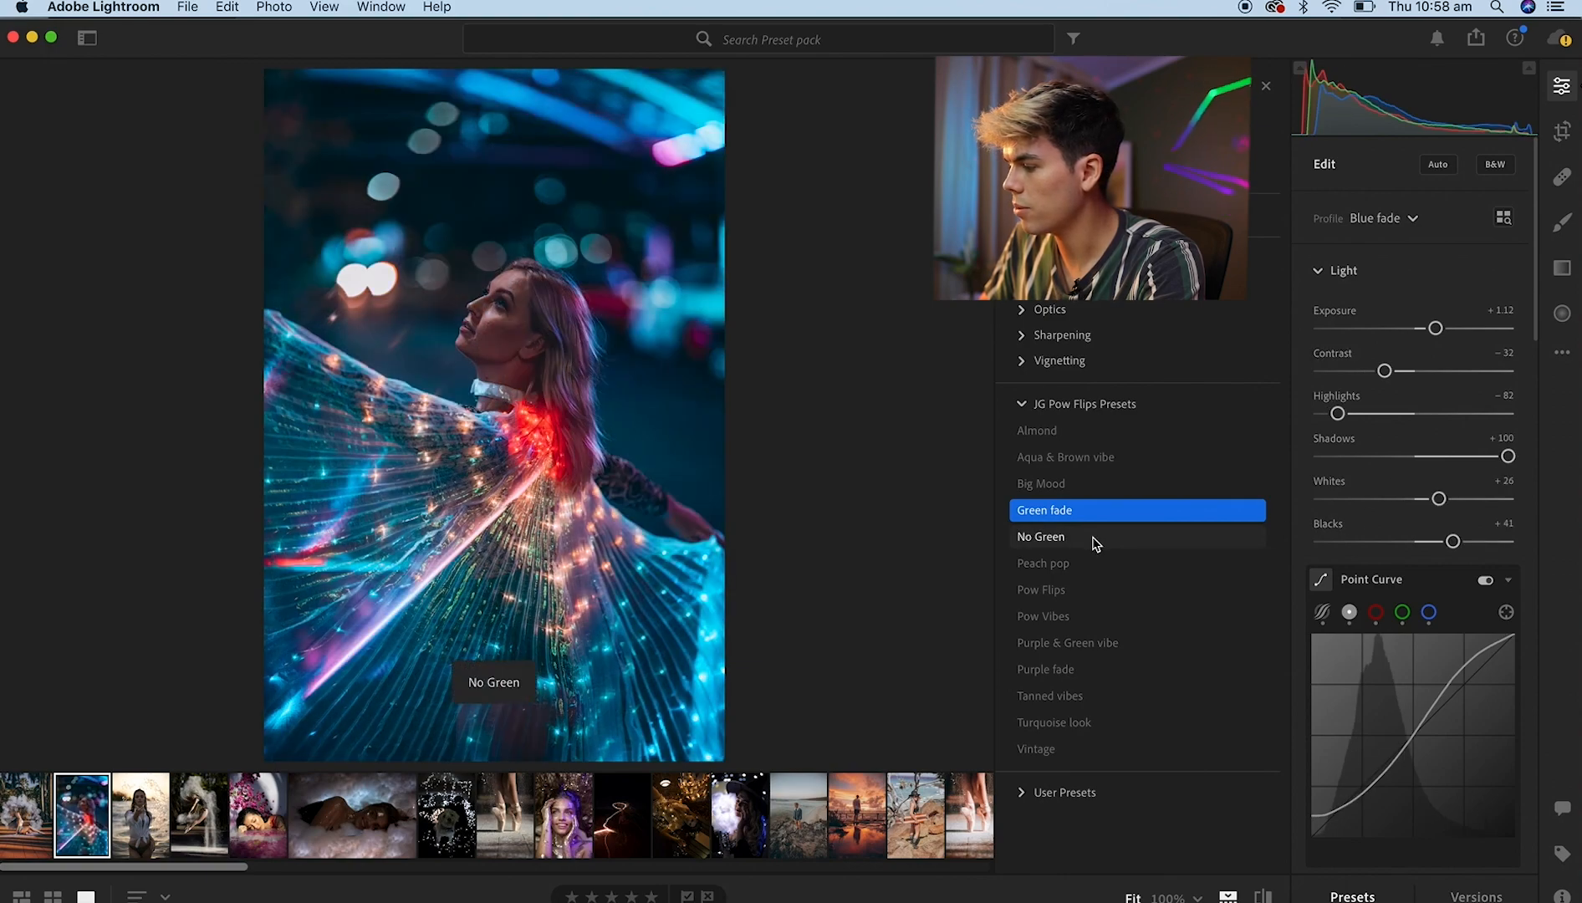
Apply the No Green preset to the night portrait and set exposure to +1.72 and temperature to 3545.
{"action": "left_click", "coordinate": [1098, 542]}
{"action": "left_click_drag", "start_coordinate": [1434, 370], "coordinate": [1446, 371]}
{"action": "scroll", "coordinate": [1414, 497], "scroll_direction": "down", "scroll_amount": 5}
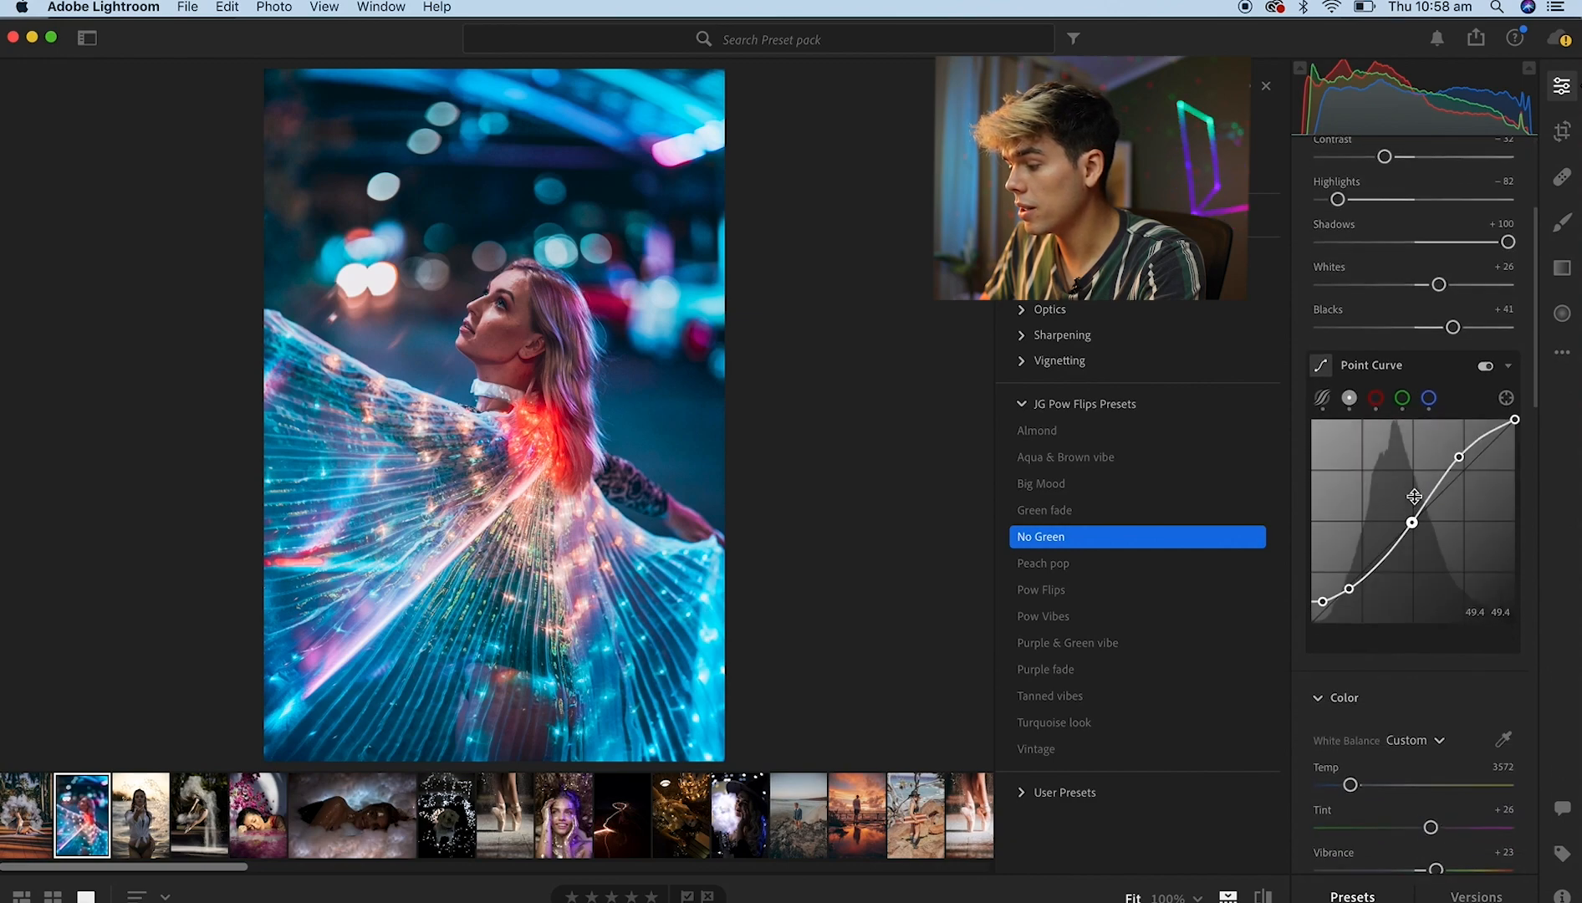
{"action": "left_click_drag", "start_coordinate": [1351, 680], "coordinate": [1349, 680]}
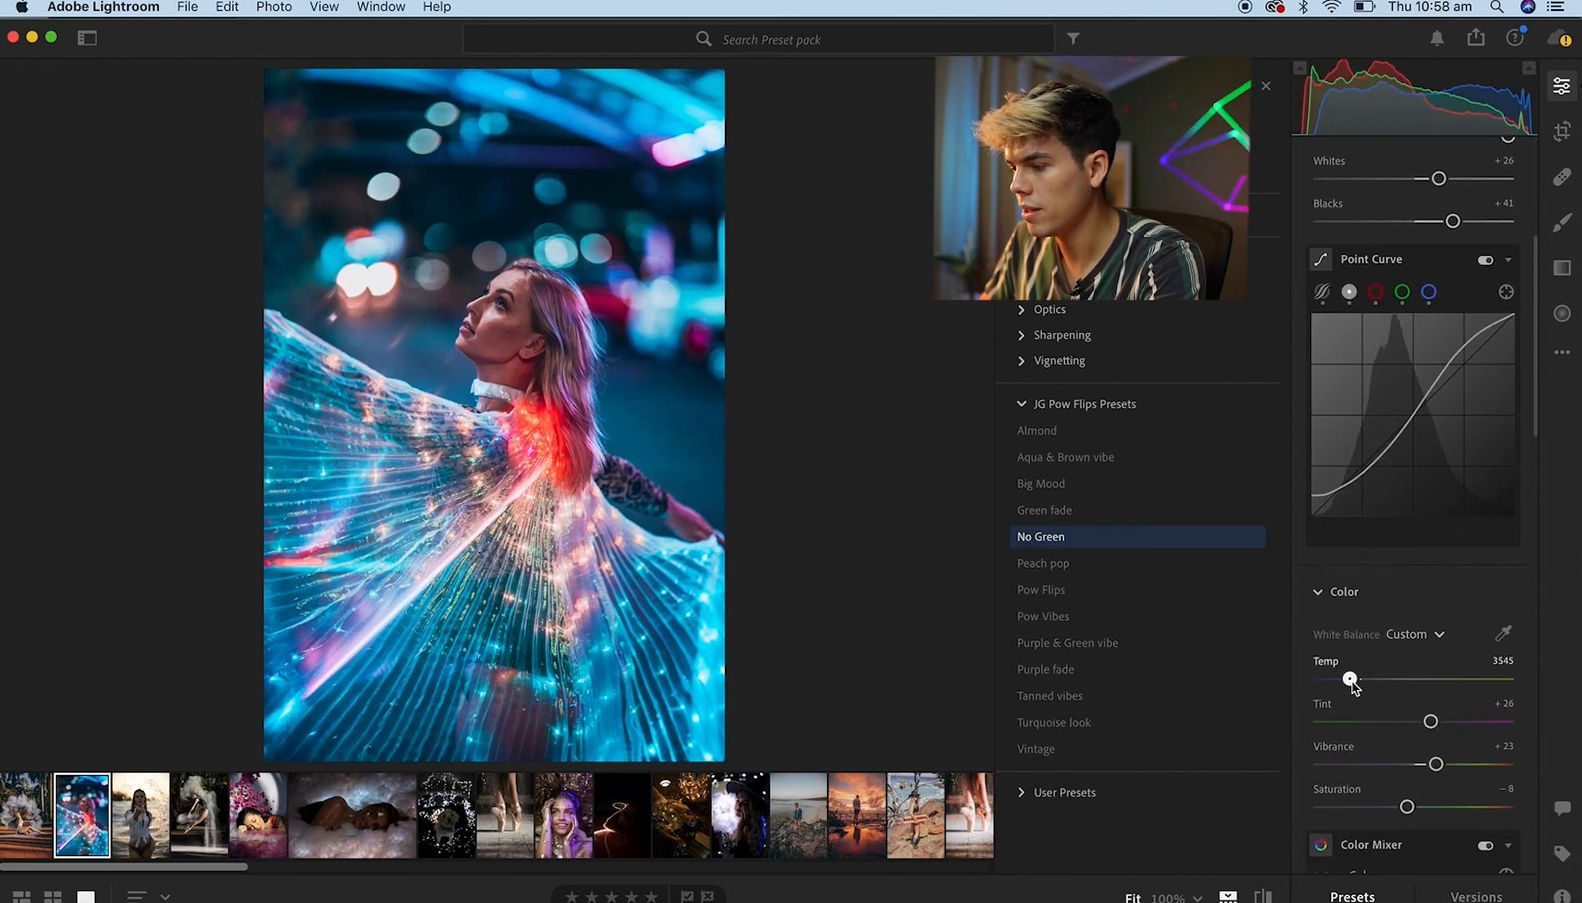
{"action": "scroll", "coordinate": [1440, 721], "scroll_direction": "up", "scroll_amount": 5}
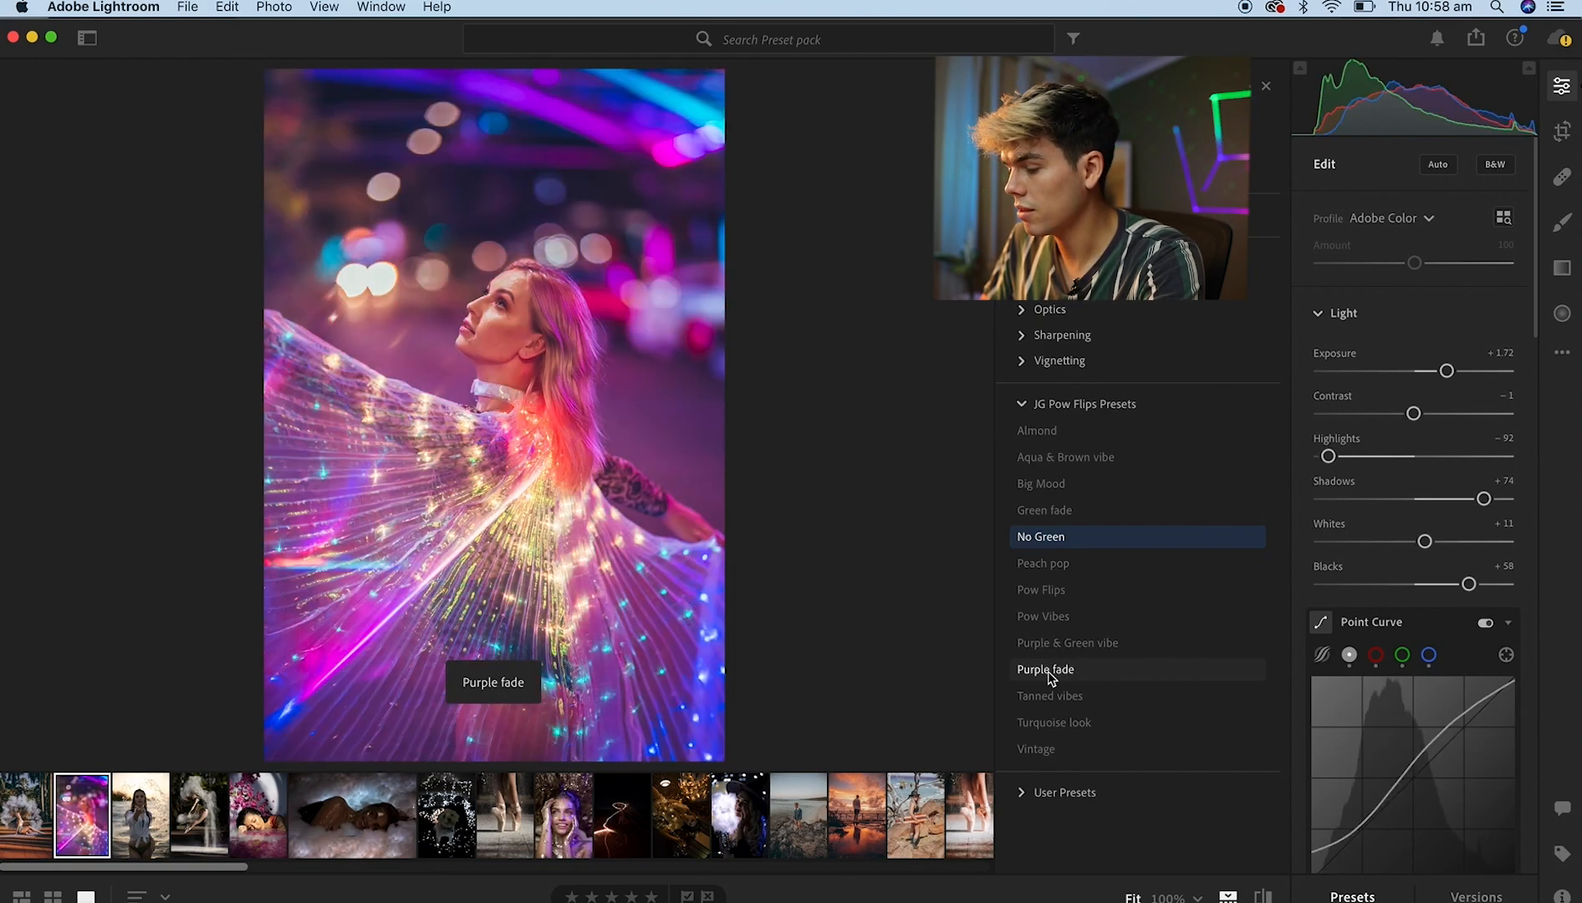
Apply the Purple fade preset with temperature 3326 and tint +15, and compare the edit with the original photo.
{"action": "left_click", "coordinate": [1050, 674]}
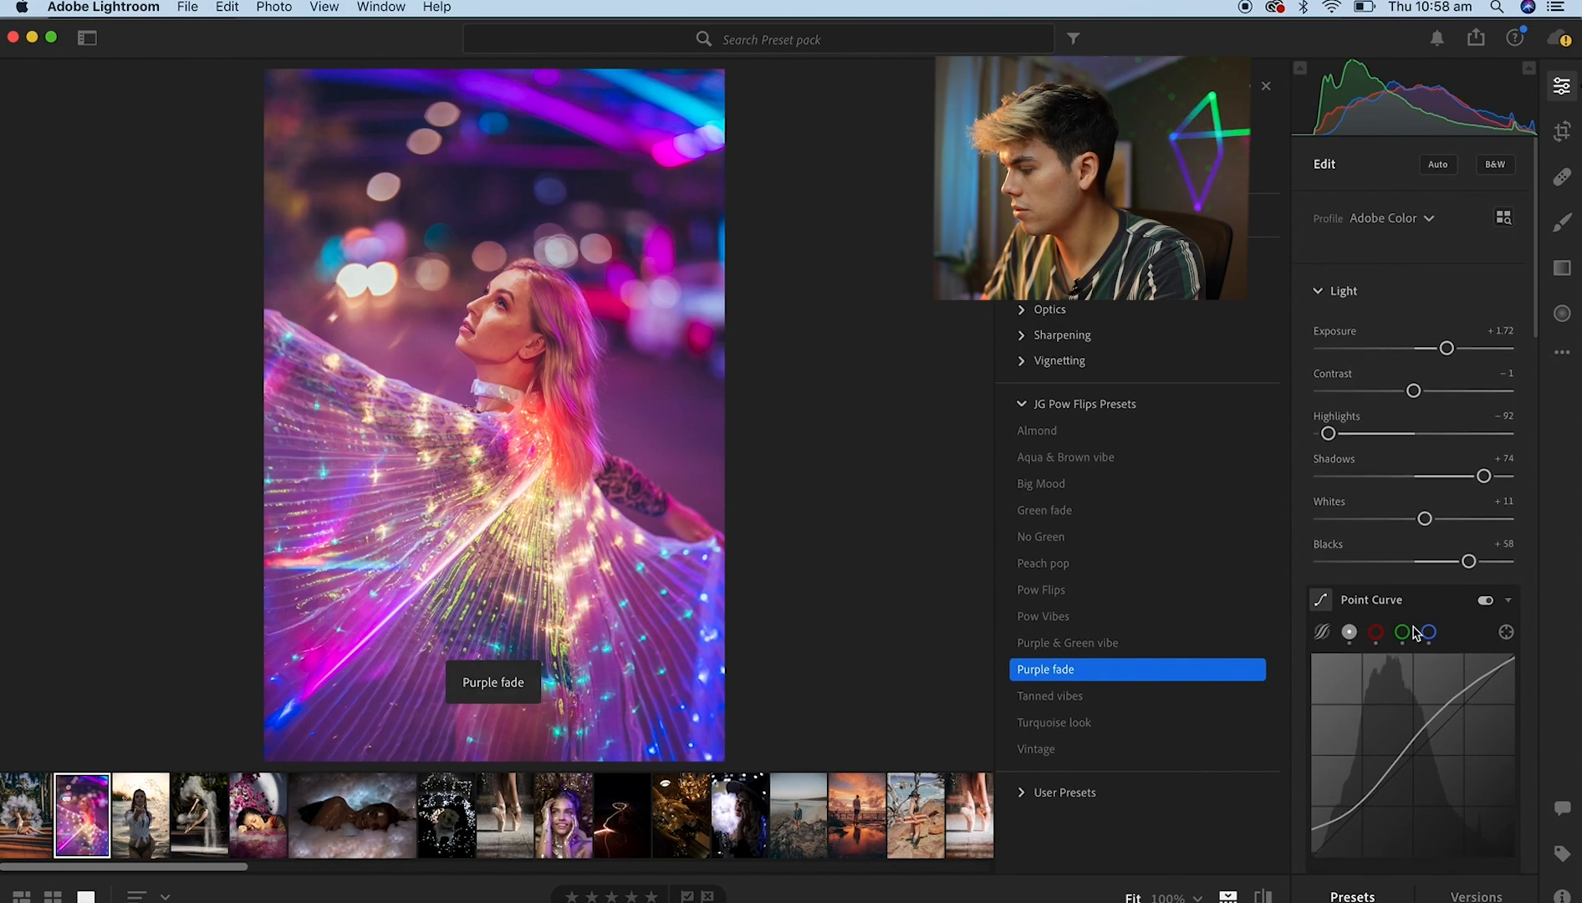
{"action": "scroll", "coordinate": [1417, 640], "scroll_direction": "down", "scroll_amount": 5}
{"action": "mouse_move", "coordinate": [1431, 654]}
{"action": "left_mouse_down"}
{"action": "mouse_move", "coordinate": [1409, 657]}
{"action": "mouse_move", "coordinate": [1424, 660]}
{"action": "left_mouse_up"}
{"action": "left_click_drag", "start_coordinate": [1355, 611], "coordinate": [1350, 616]}
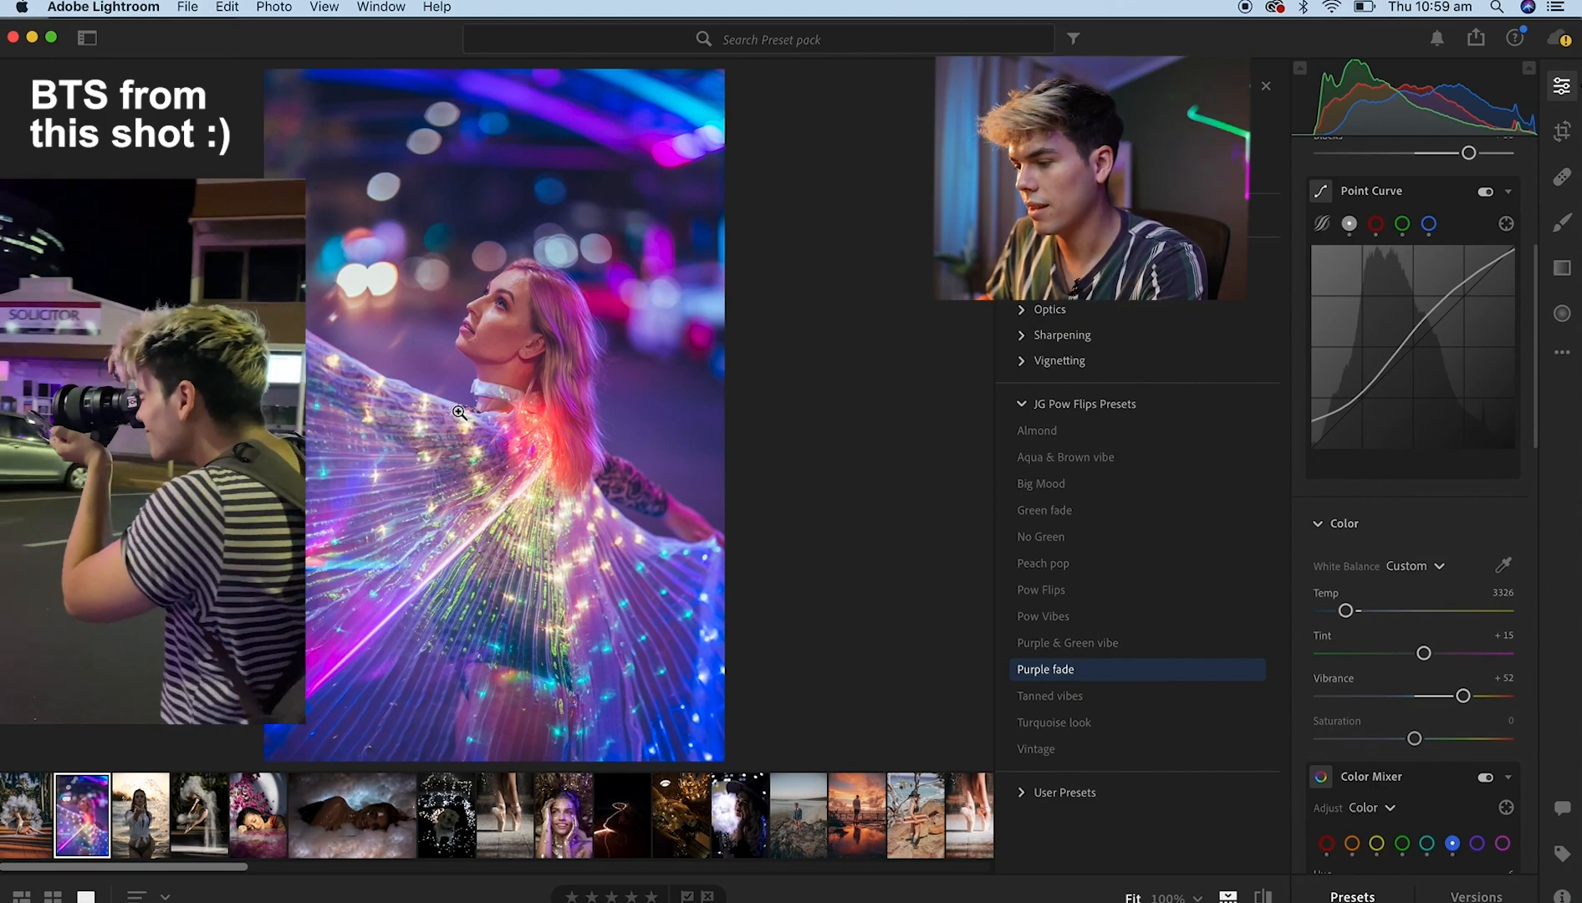
{"action": "key", "text": "backslash"}
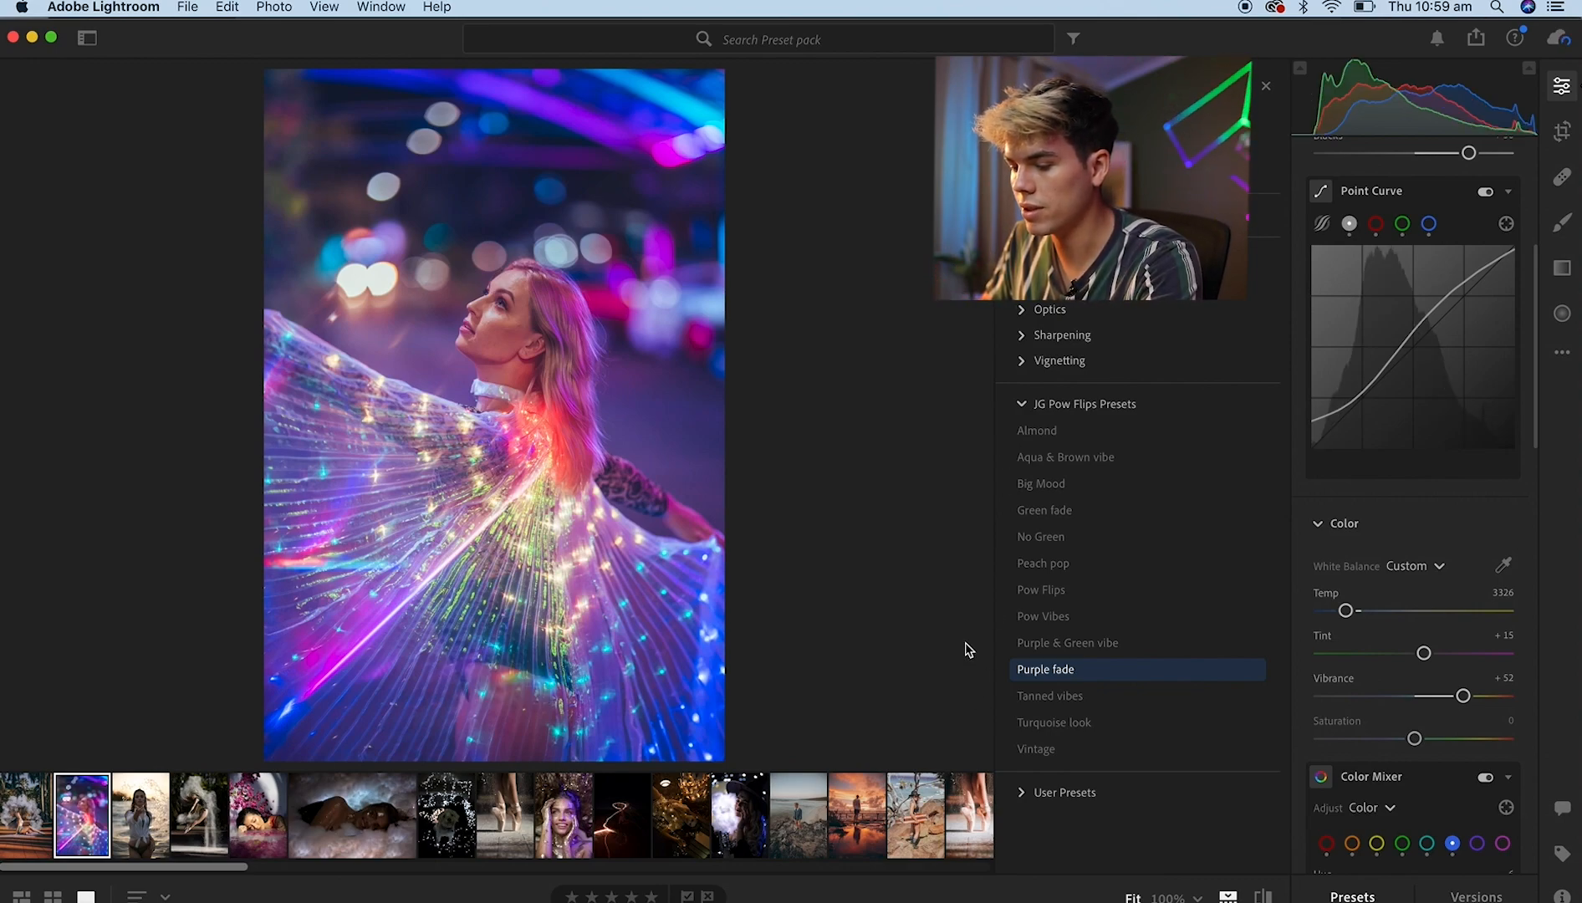
Open the portrait of the woman in the sea with the water splash and apply the Almond preset.
{"action": "left_click", "coordinate": [140, 811]}
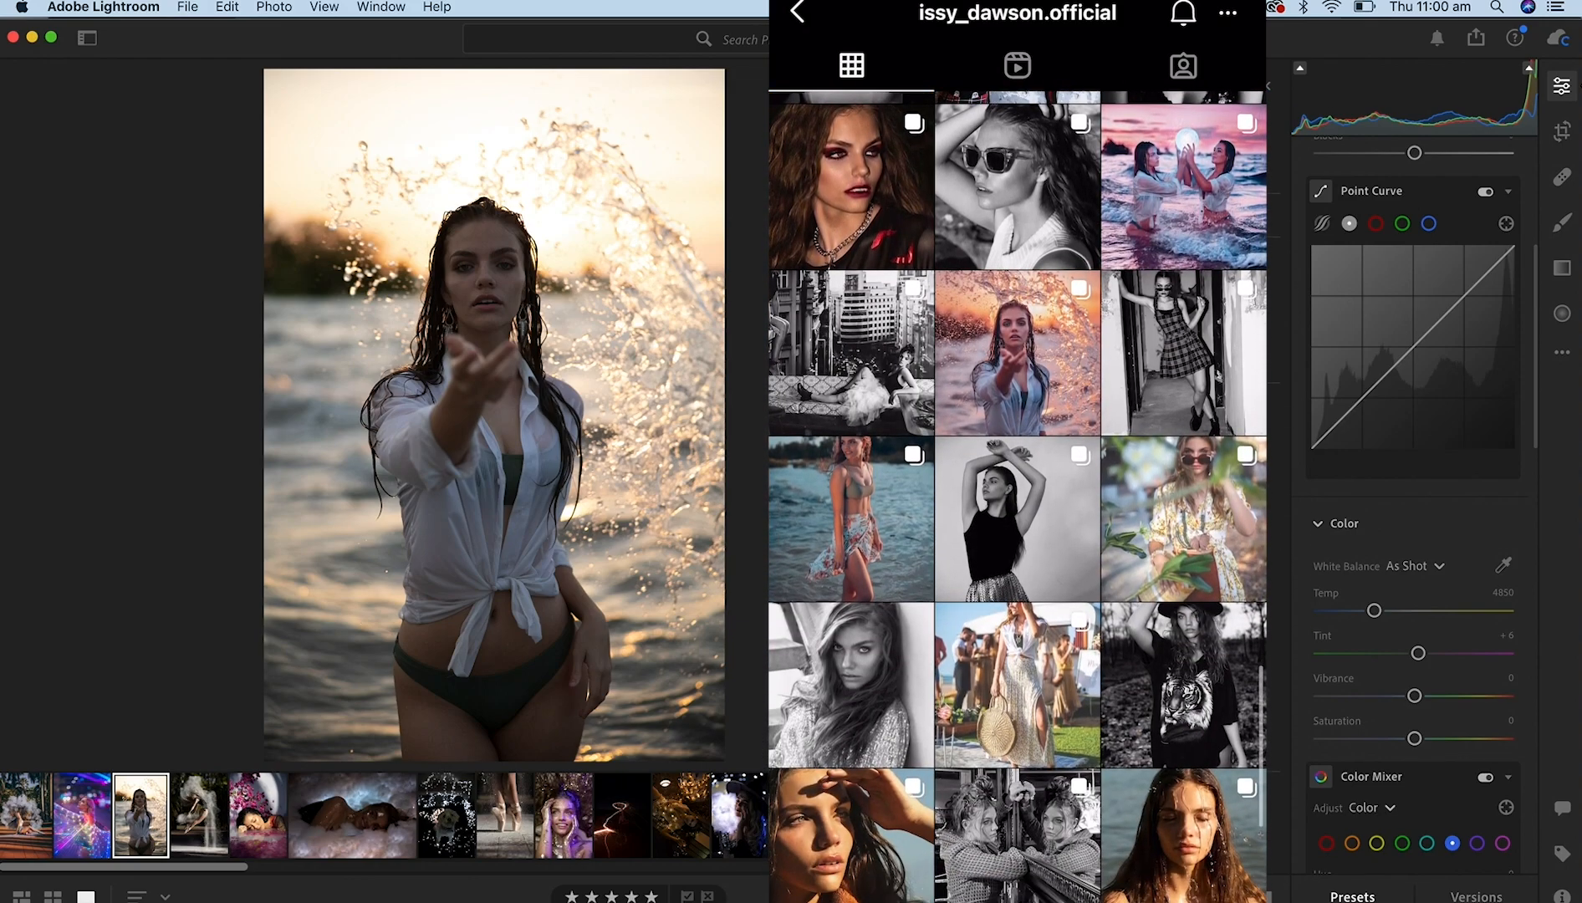
{"action": "left_click", "coordinate": [1087, 426]}
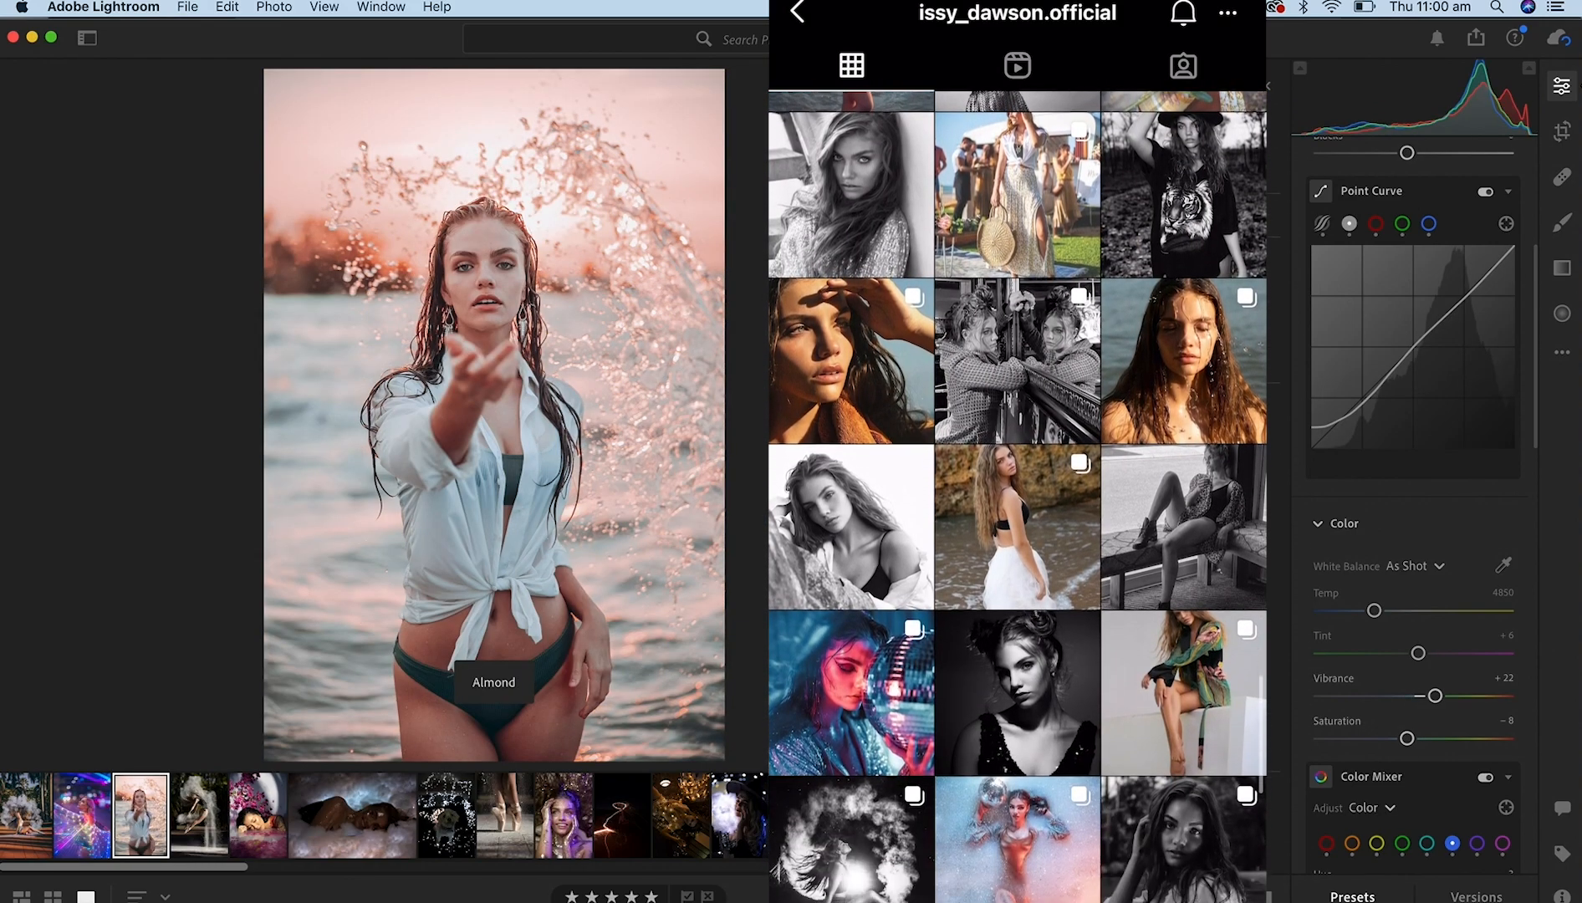
Lower the exposure of the water splash portrait to -0.40 and apply the Vintage preset to it.
{"action": "scroll", "coordinate": [1453, 290], "scroll_direction": "up", "scroll_amount": 5}
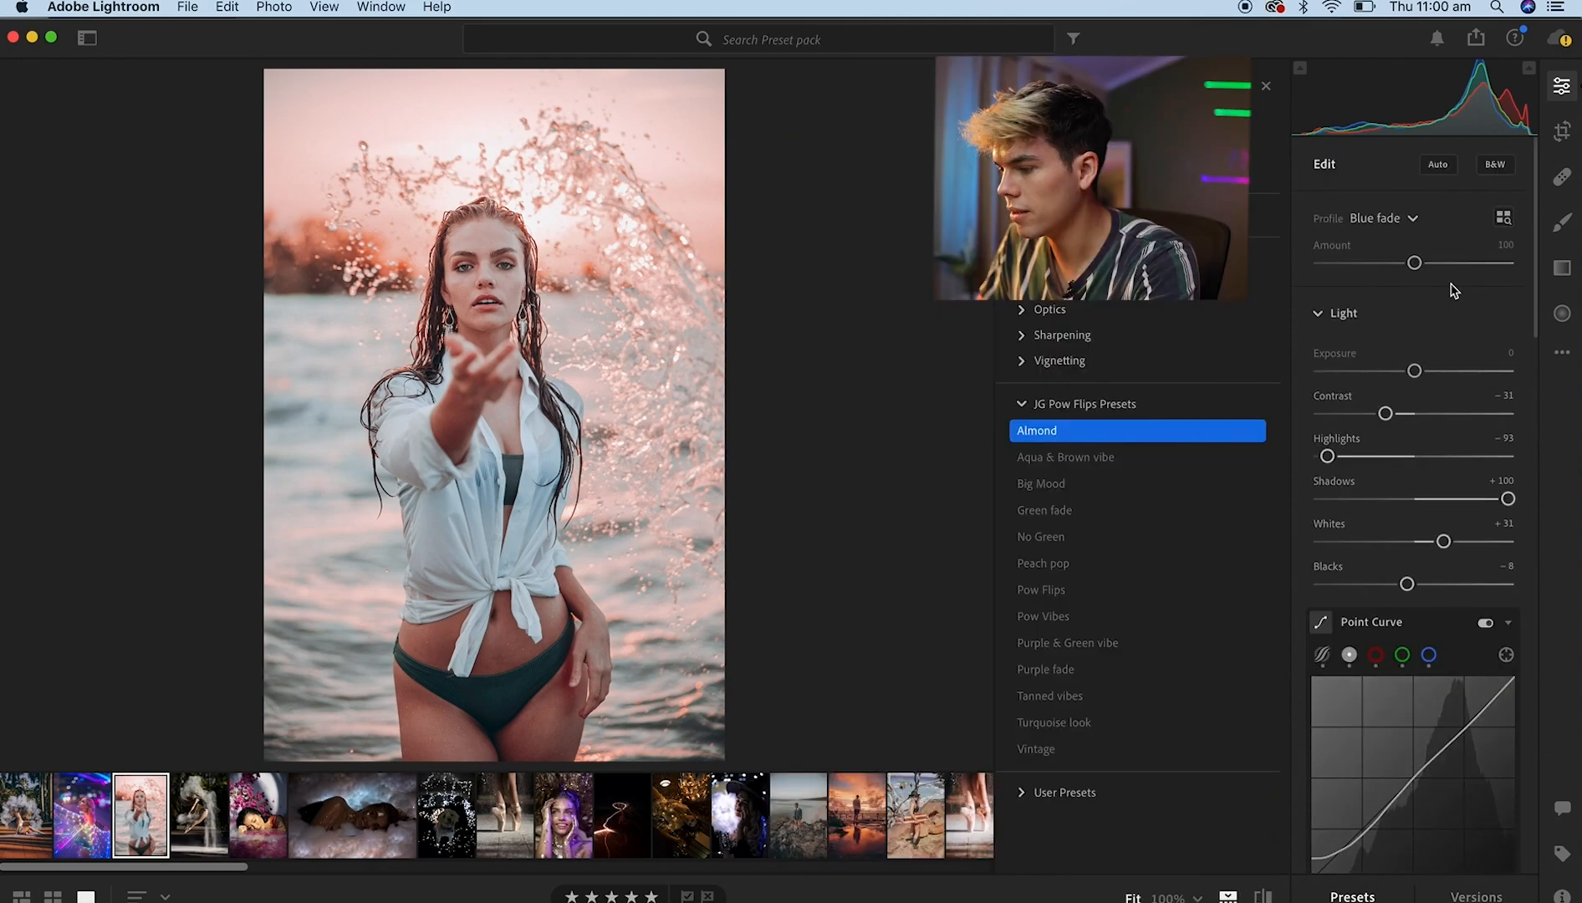
{"action": "left_click_drag", "start_coordinate": [1412, 375], "coordinate": [1409, 376]}
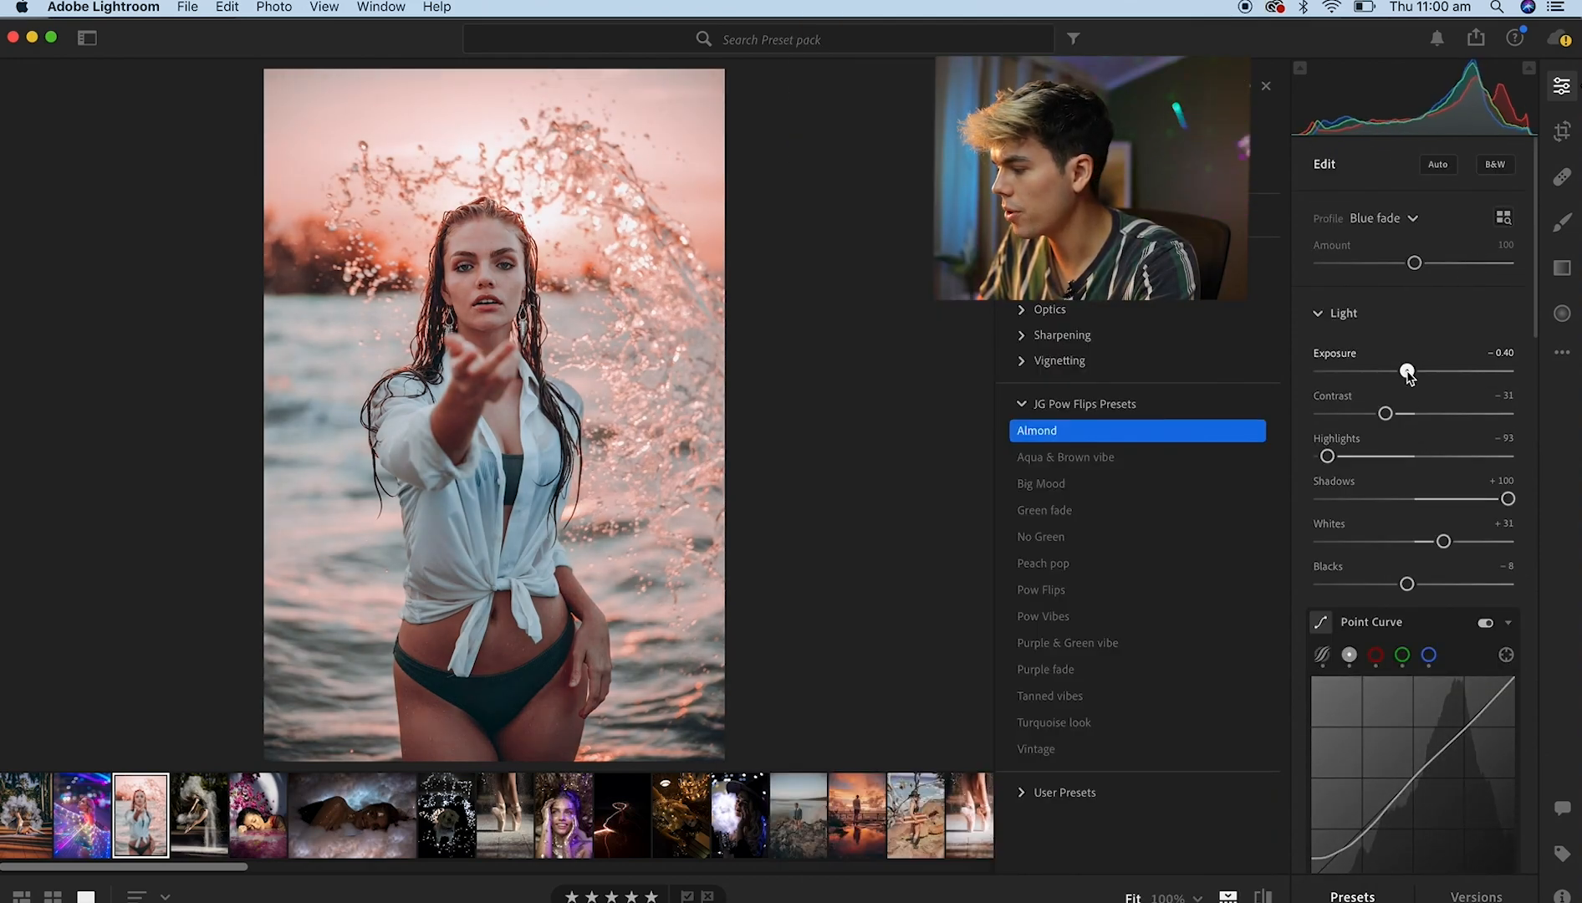
{"action": "scroll", "coordinate": [1460, 503], "scroll_direction": "down", "scroll_amount": 5}
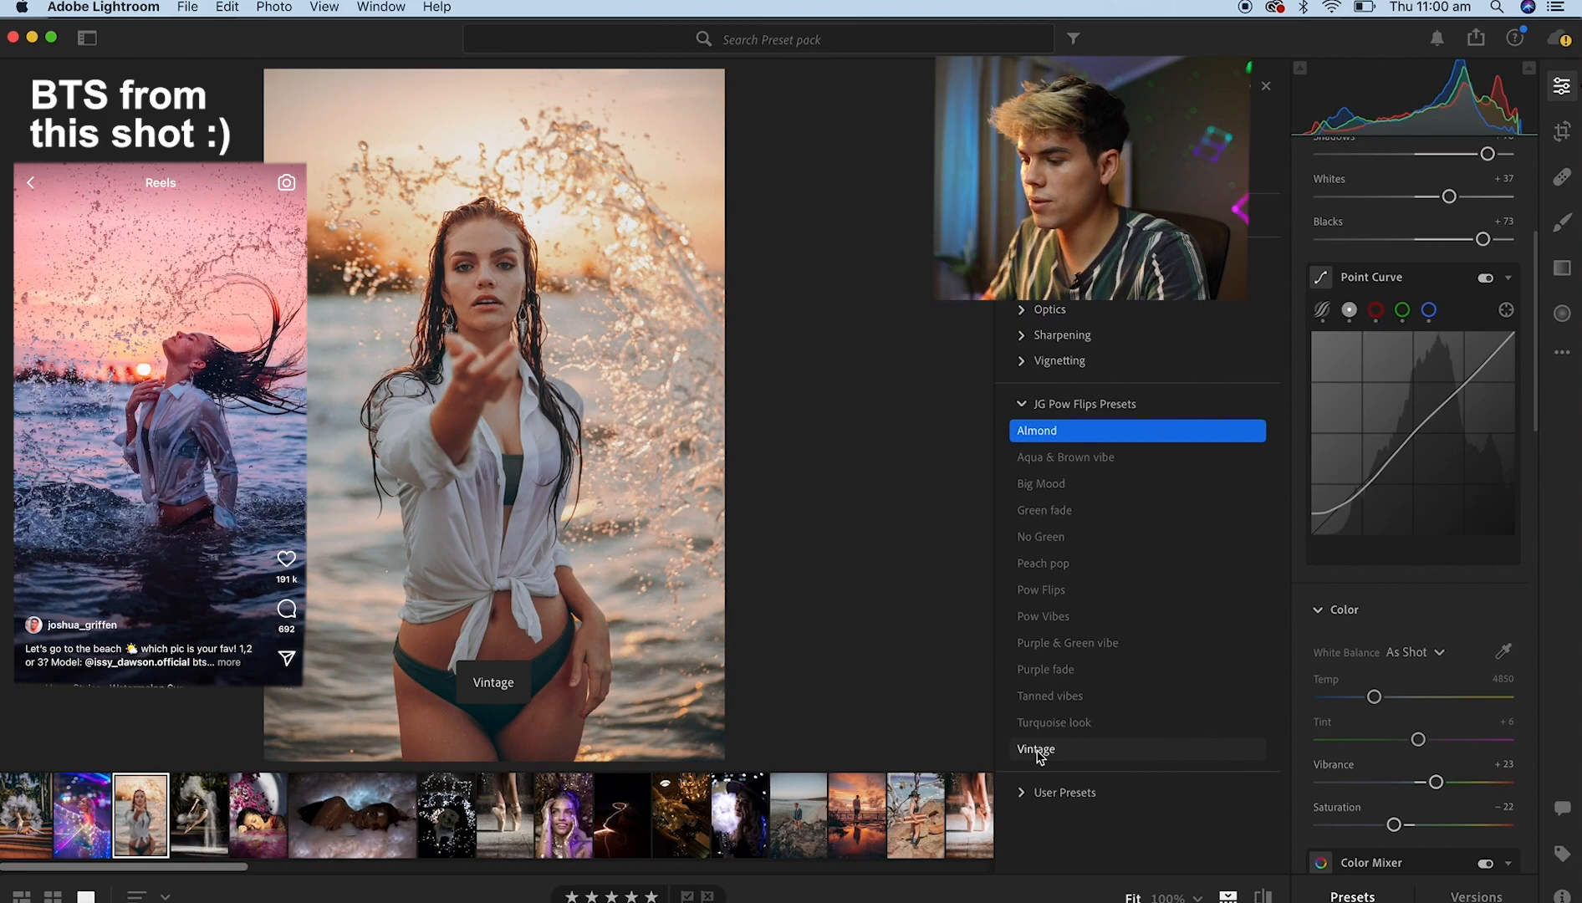
{"action": "left_click", "coordinate": [1036, 749]}
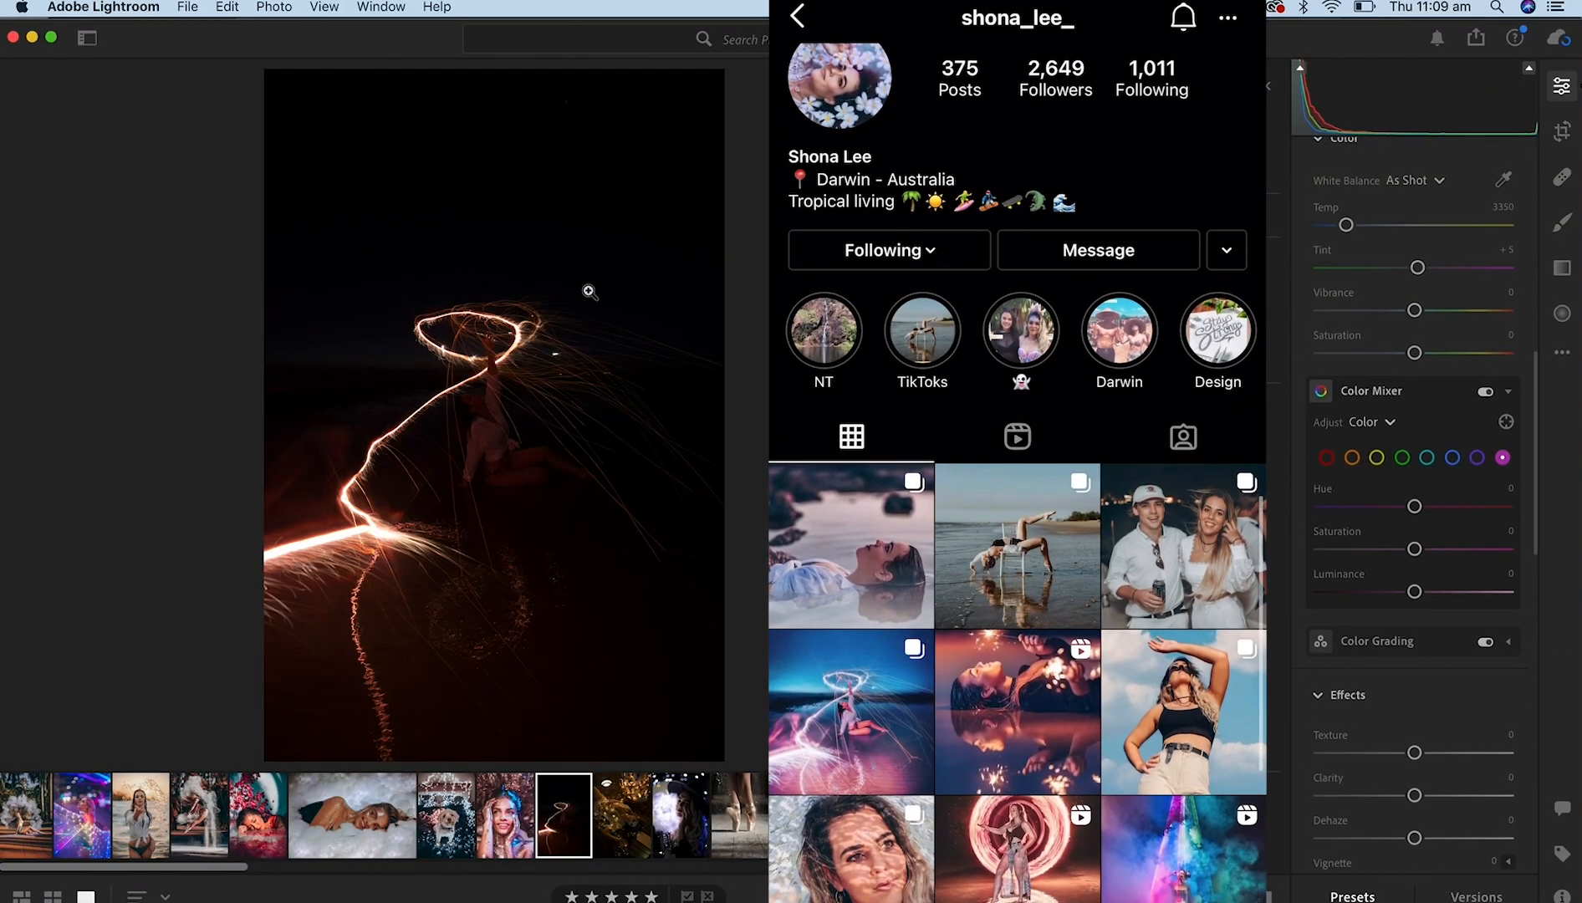
Apply the Almond preset to the dark light-painting beach photo, set exposure to +3.49 and inspect the sparks up close.
{"action": "scroll", "coordinate": [1370, 327], "scroll_direction": "up", "scroll_amount": 6}
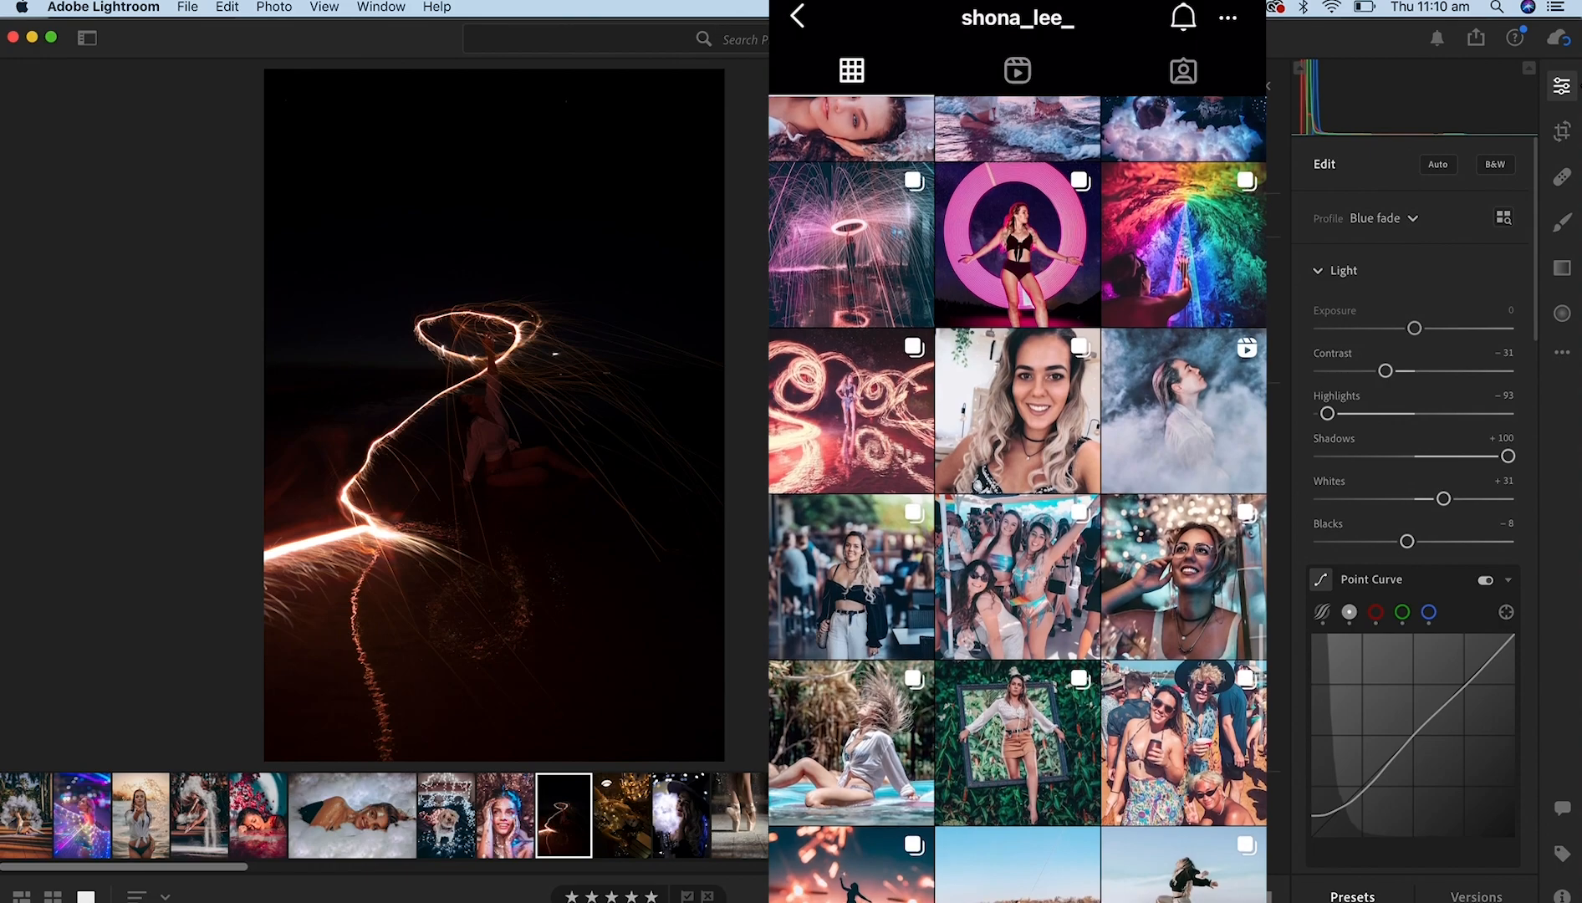
{"action": "left_click", "coordinate": [1044, 433]}
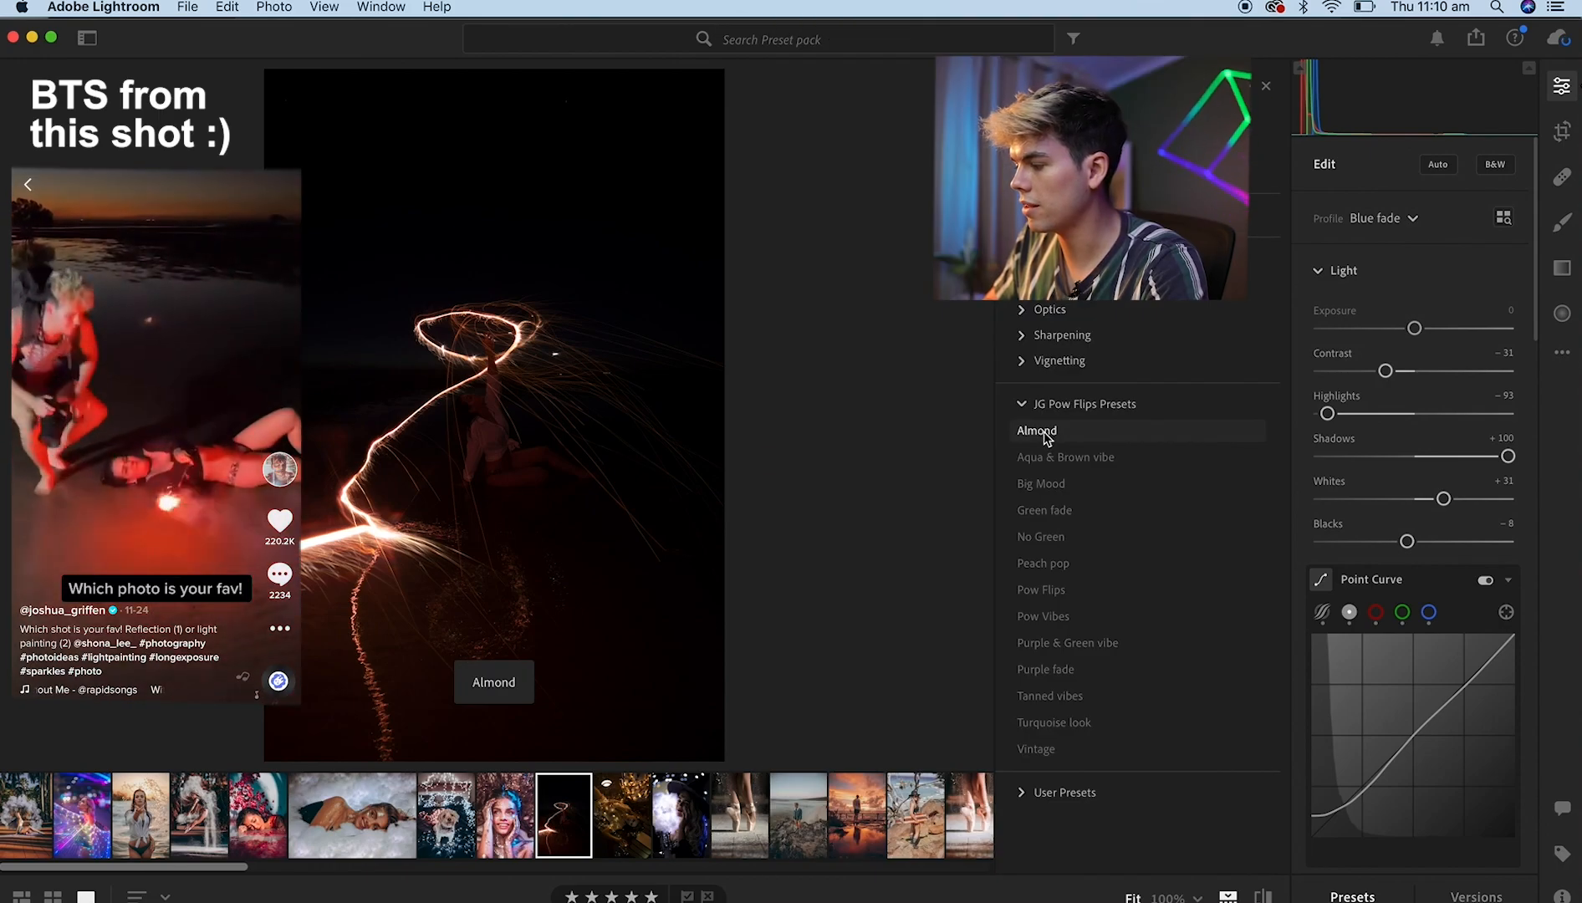
{"action": "left_click", "coordinate": [1095, 431]}
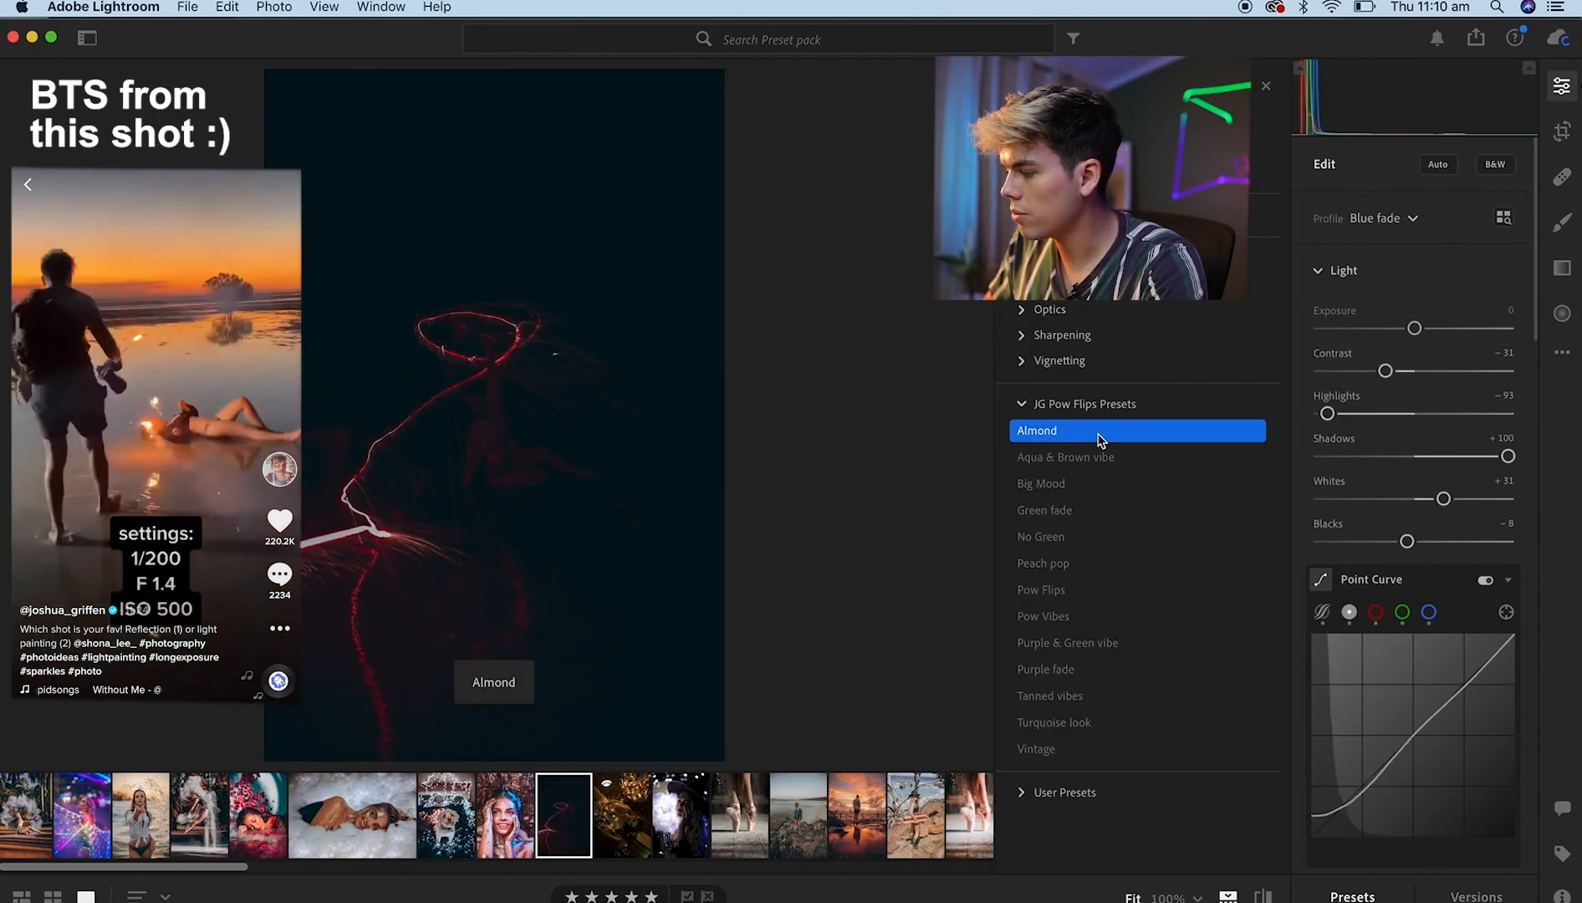
{"action": "left_click", "coordinate": [406, 272]}
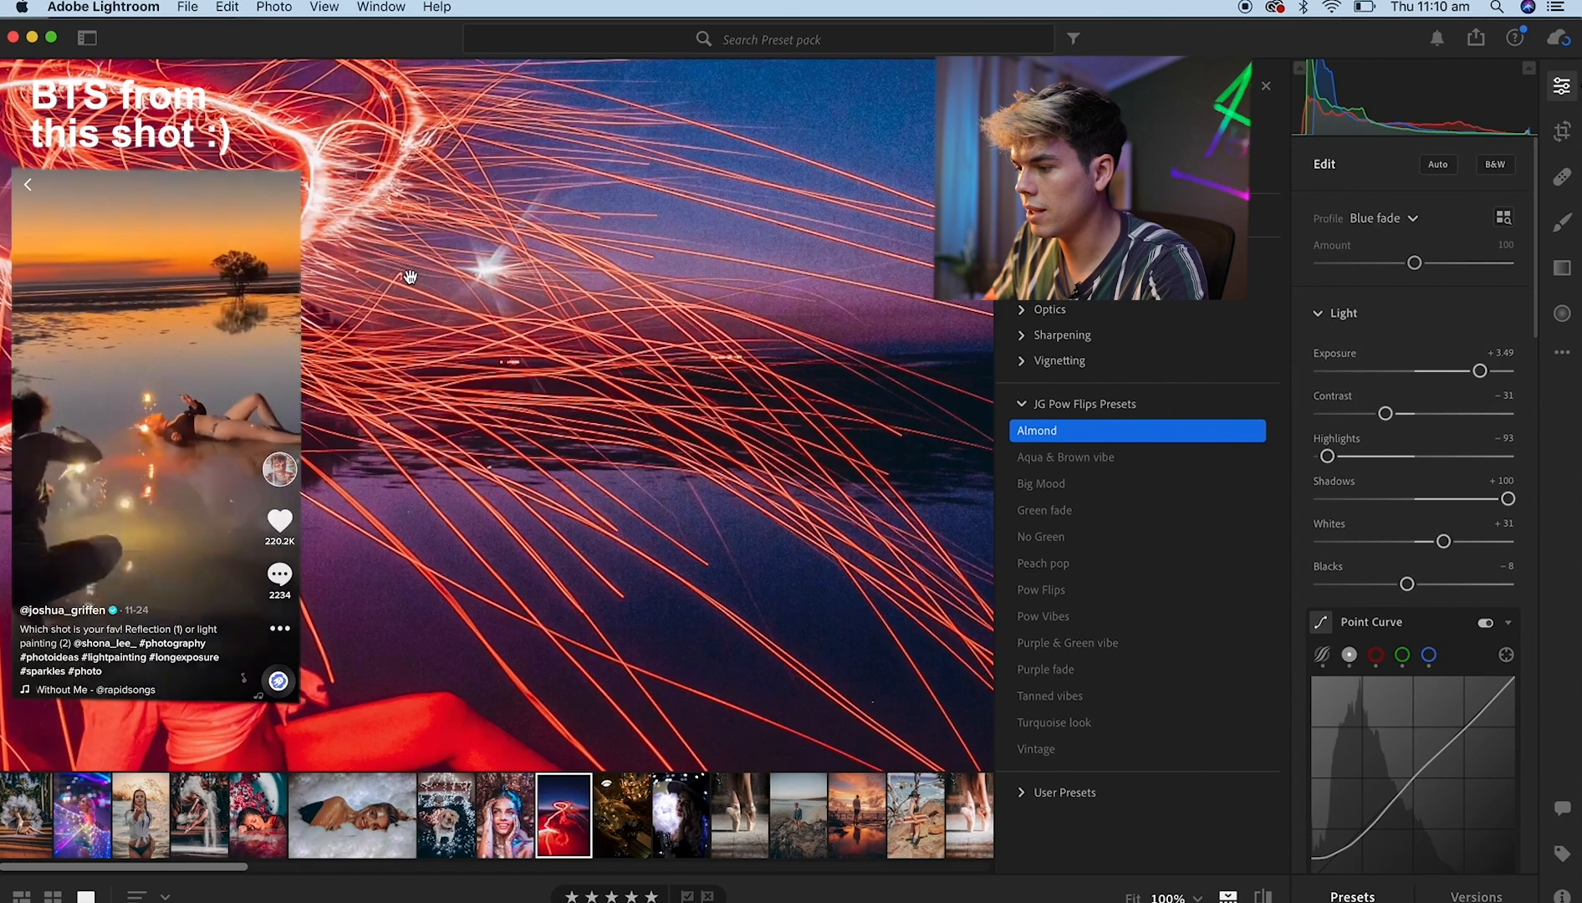
{"action": "left_click", "coordinate": [760, 389]}
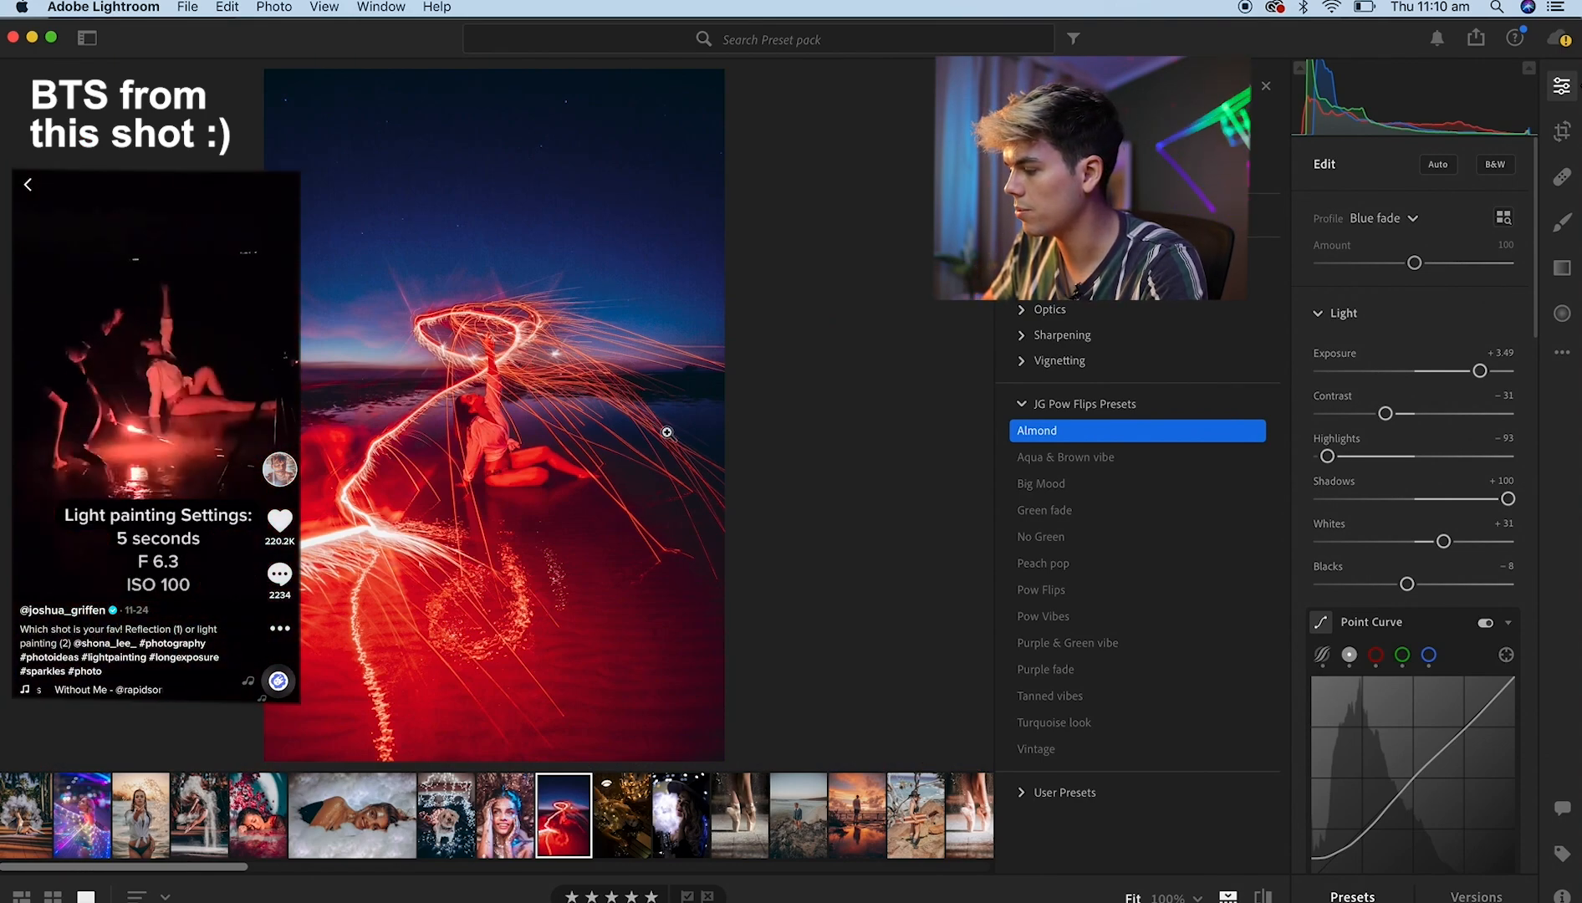
Set the light-painting photo's temperature to 2487 and tint to -18, and compare the edit with the original.
{"action": "scroll", "coordinate": [1438, 563], "scroll_direction": "down", "scroll_amount": 10}
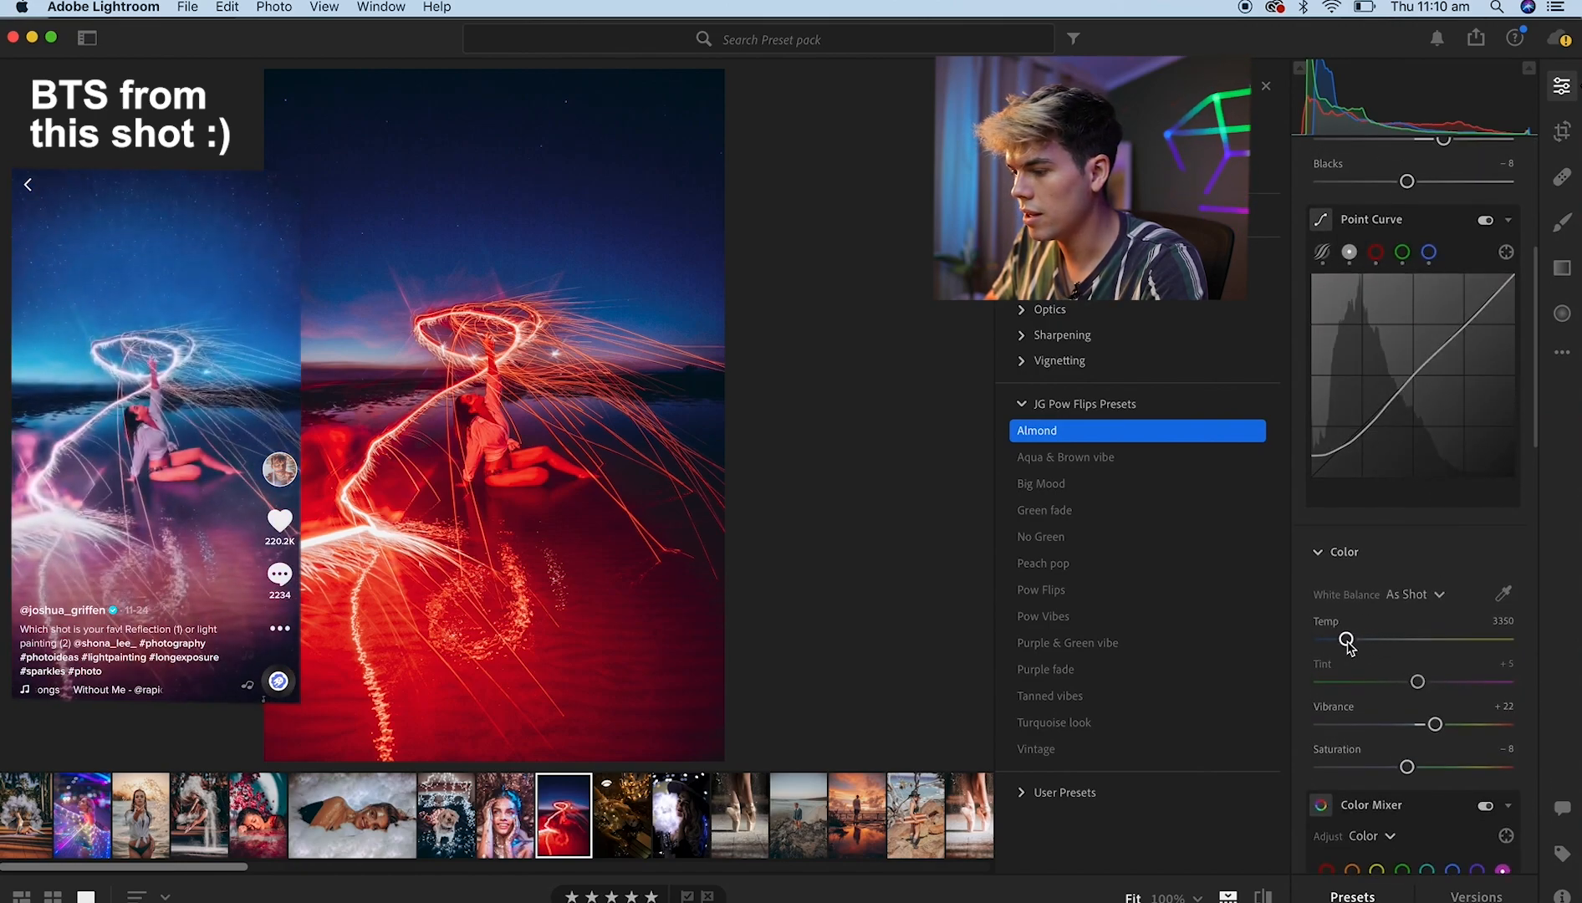
{"action": "left_click_drag", "start_coordinate": [1335, 646], "coordinate": [1327, 640]}
{"action": "left_click_drag", "start_coordinate": [1417, 681], "coordinate": [1406, 684]}
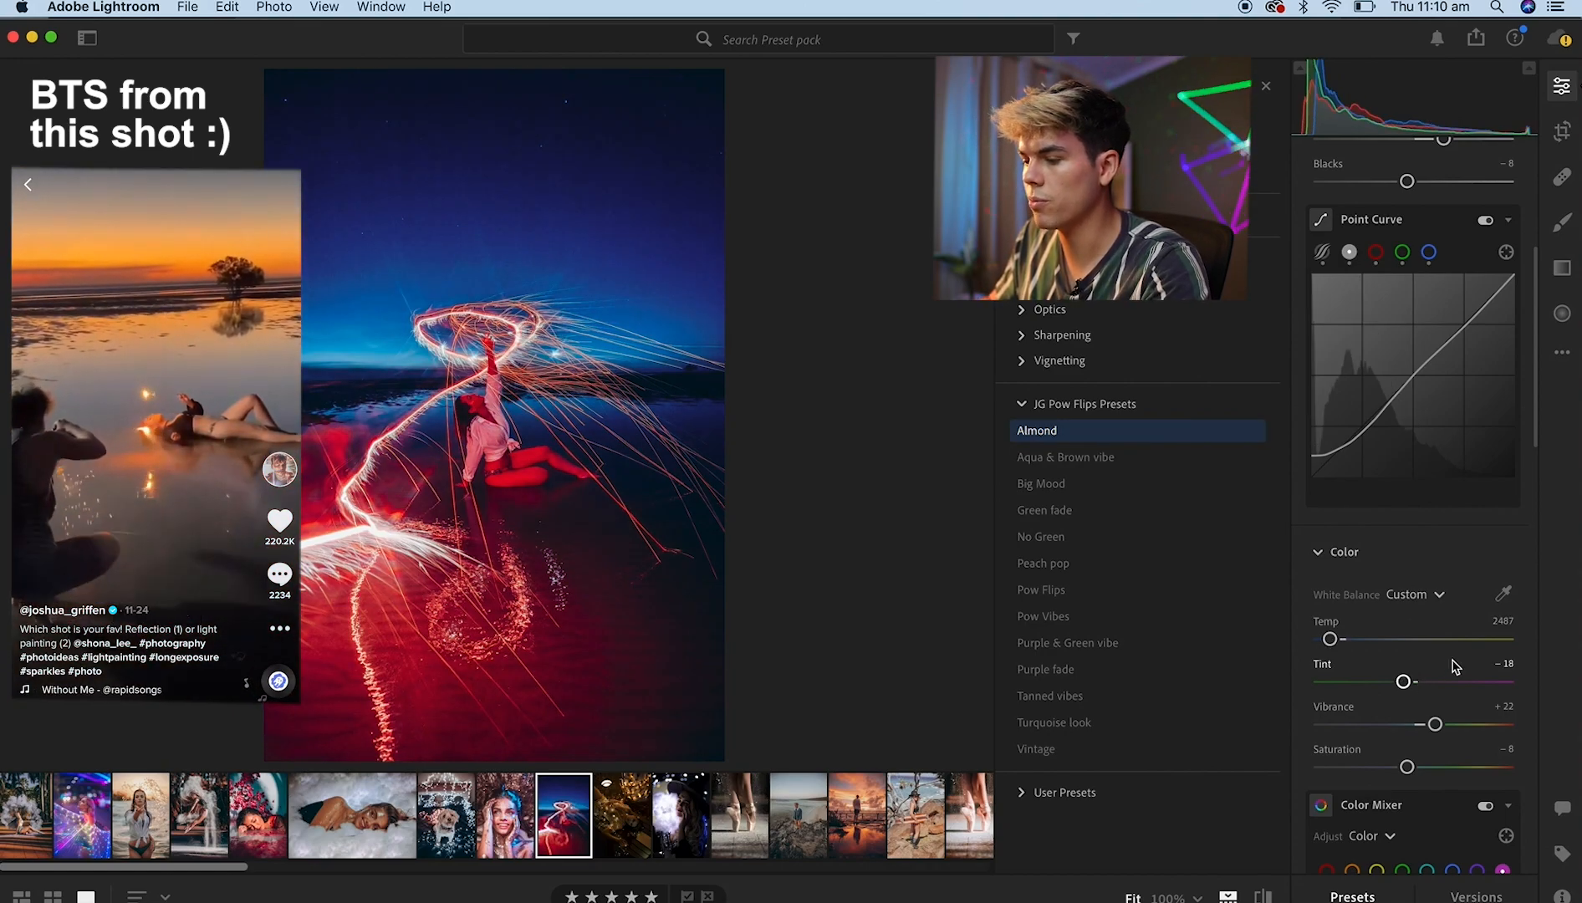
{"action": "key", "text": "backslash"}
{"action": "key", "text": "backslash"}
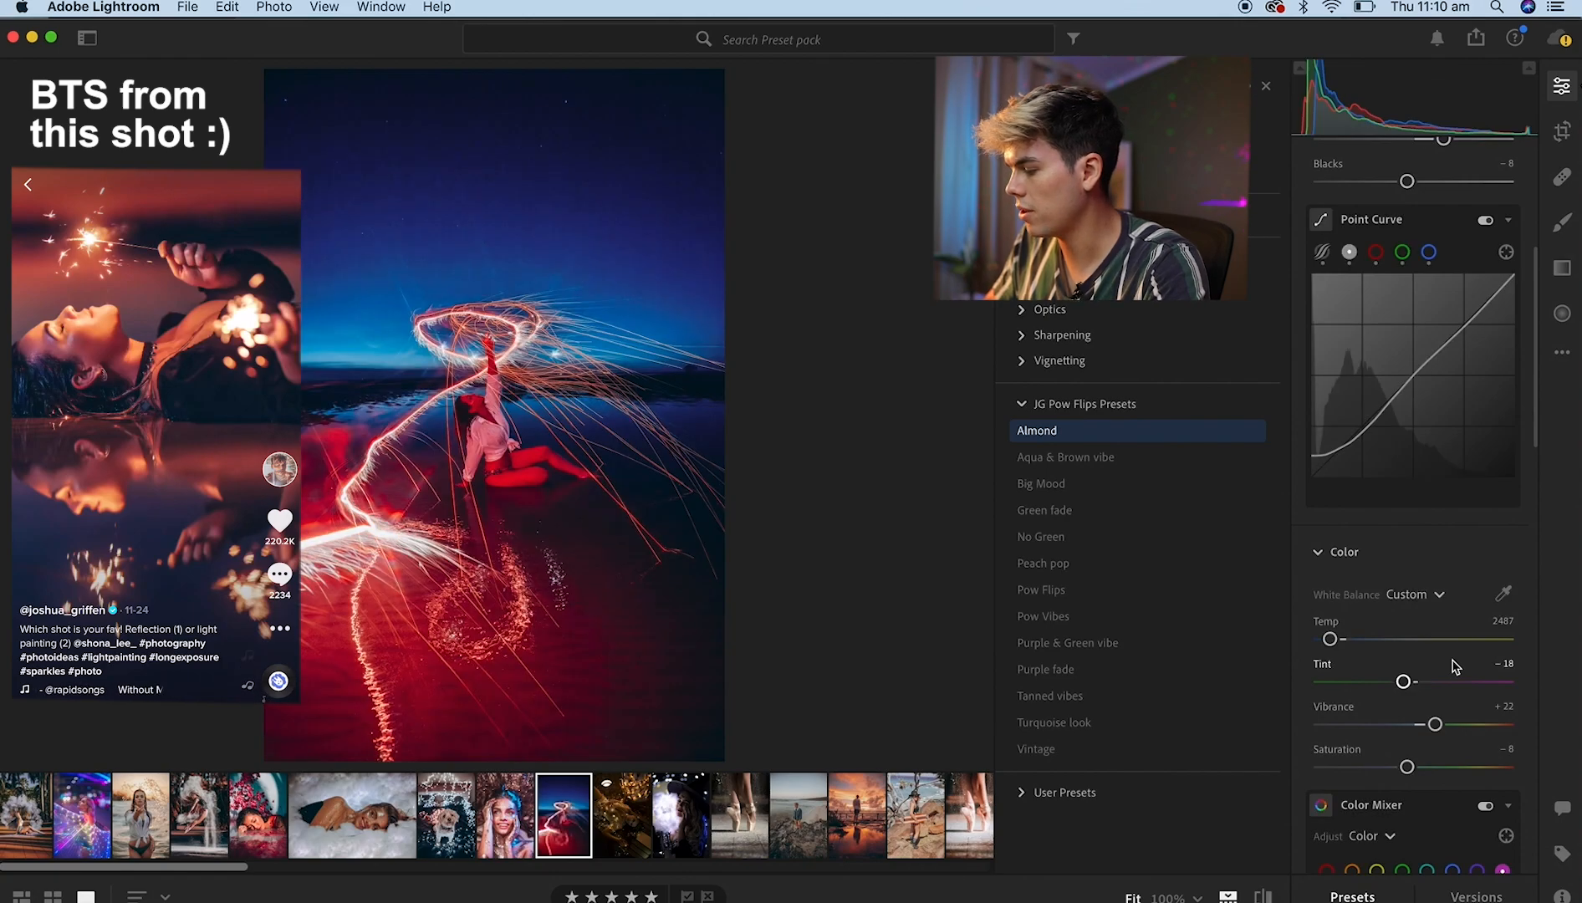
Adjust the magenta luminance in the Color Mixer, and set the orange saturation to -16 and luminance to +68.
{"action": "scroll", "coordinate": [1363, 794], "scroll_direction": "down", "scroll_amount": 5}
{"action": "scroll", "coordinate": [1362, 795], "scroll_direction": "down", "scroll_amount": 2}
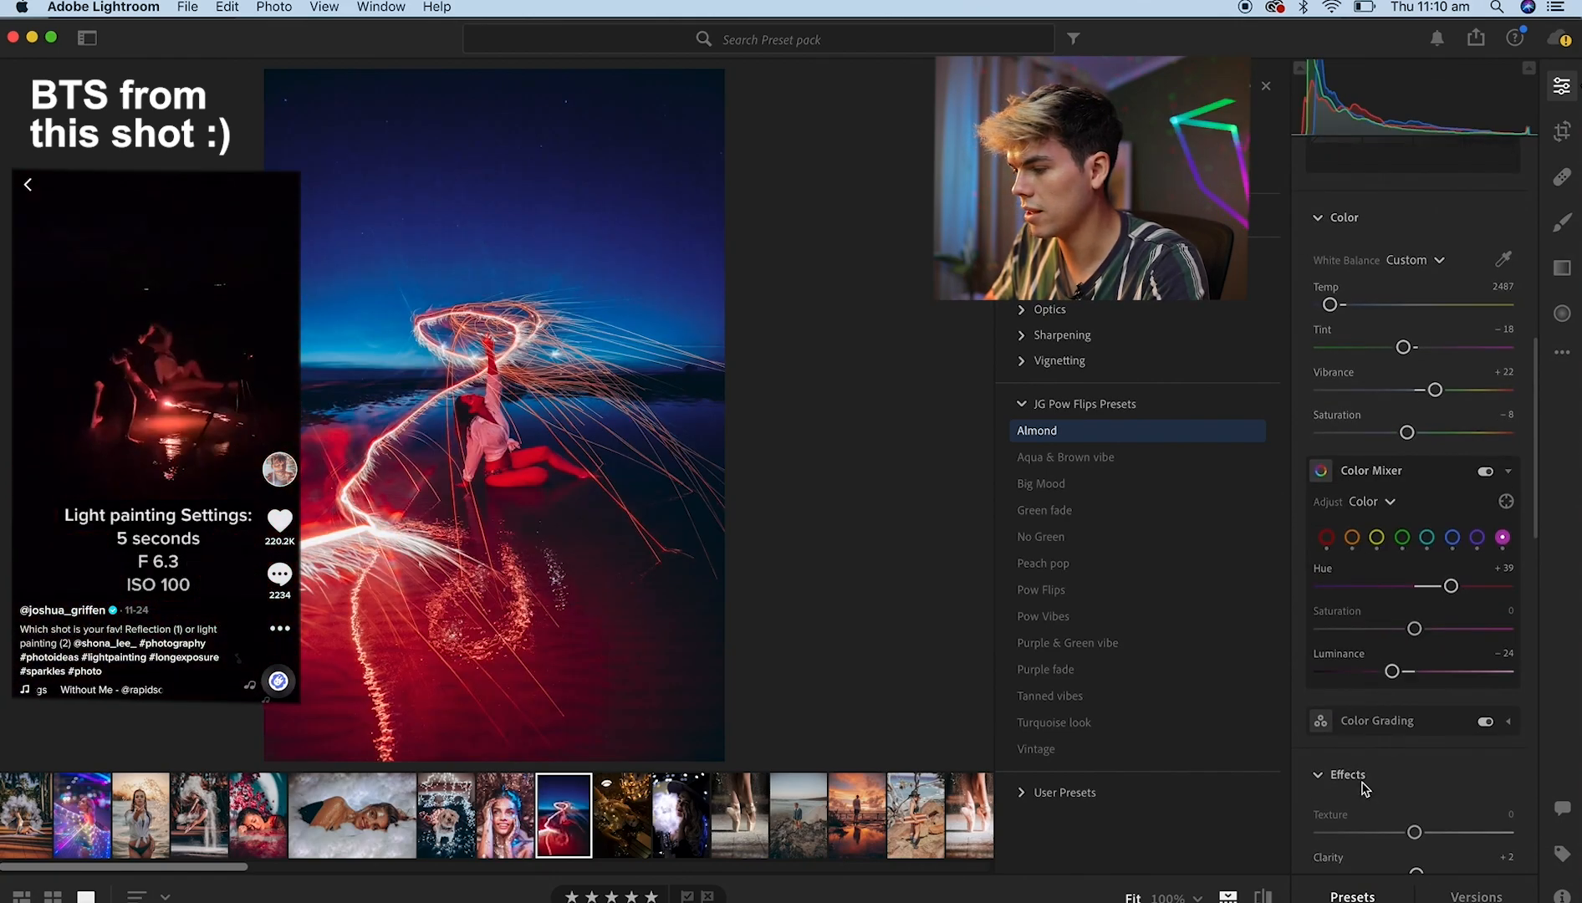
{"action": "left_click_drag", "start_coordinate": [1392, 671], "coordinate": [1505, 671]}
{"action": "left_click", "coordinate": [1352, 537]}
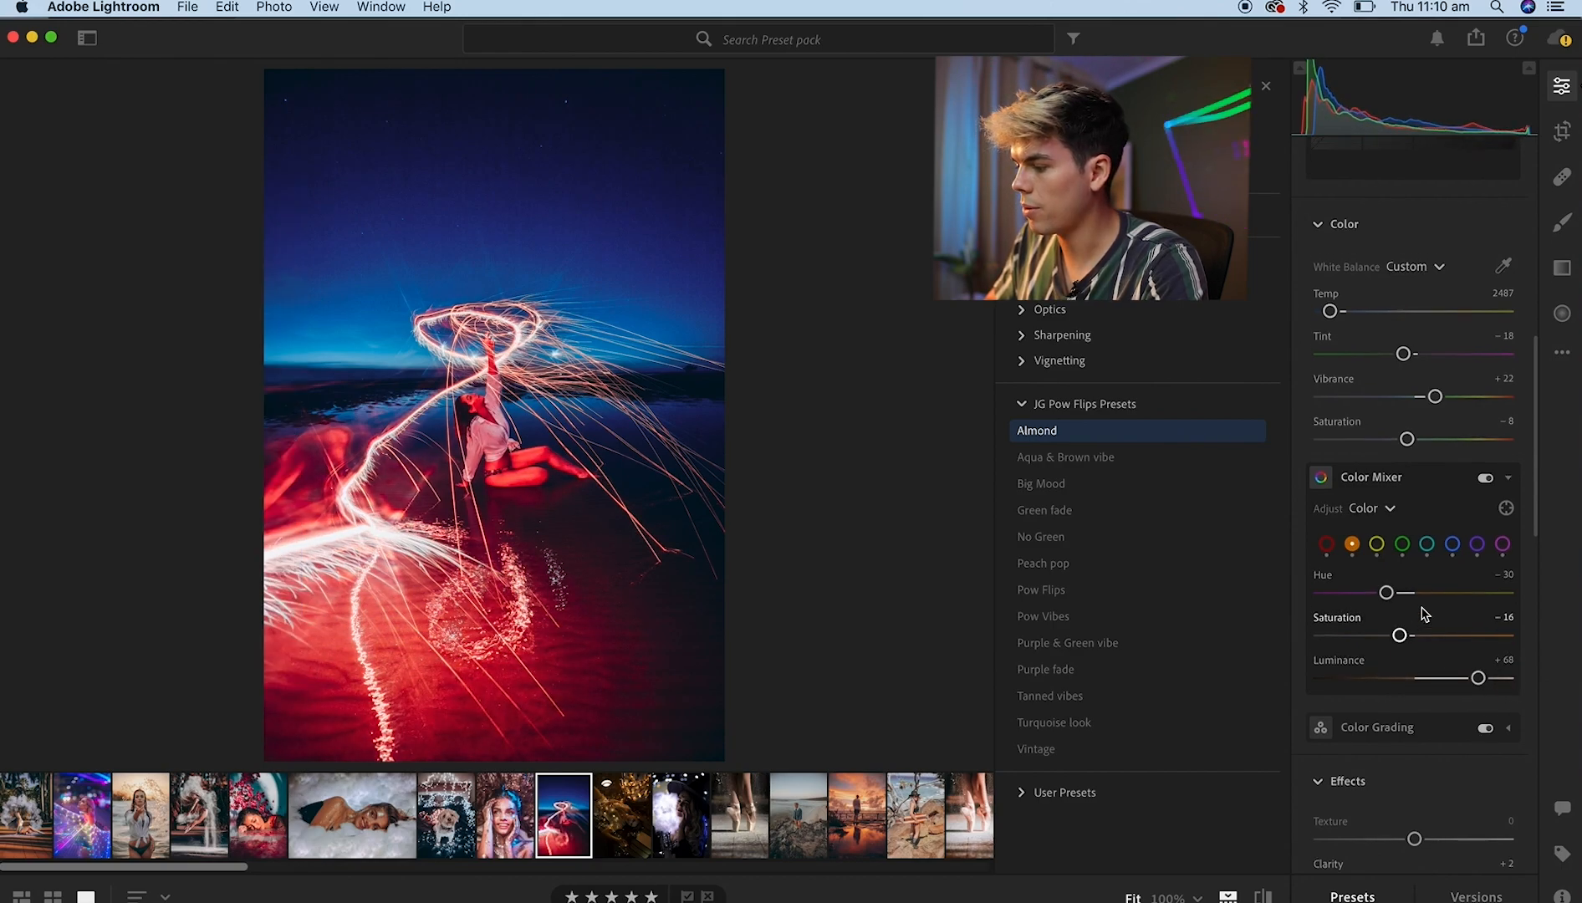
Apply the Green fade preset to the light-painting photo and collapse the JG Pow Flips preset group.
{"action": "scroll", "coordinate": [1423, 607], "scroll_direction": "up", "scroll_amount": 15}
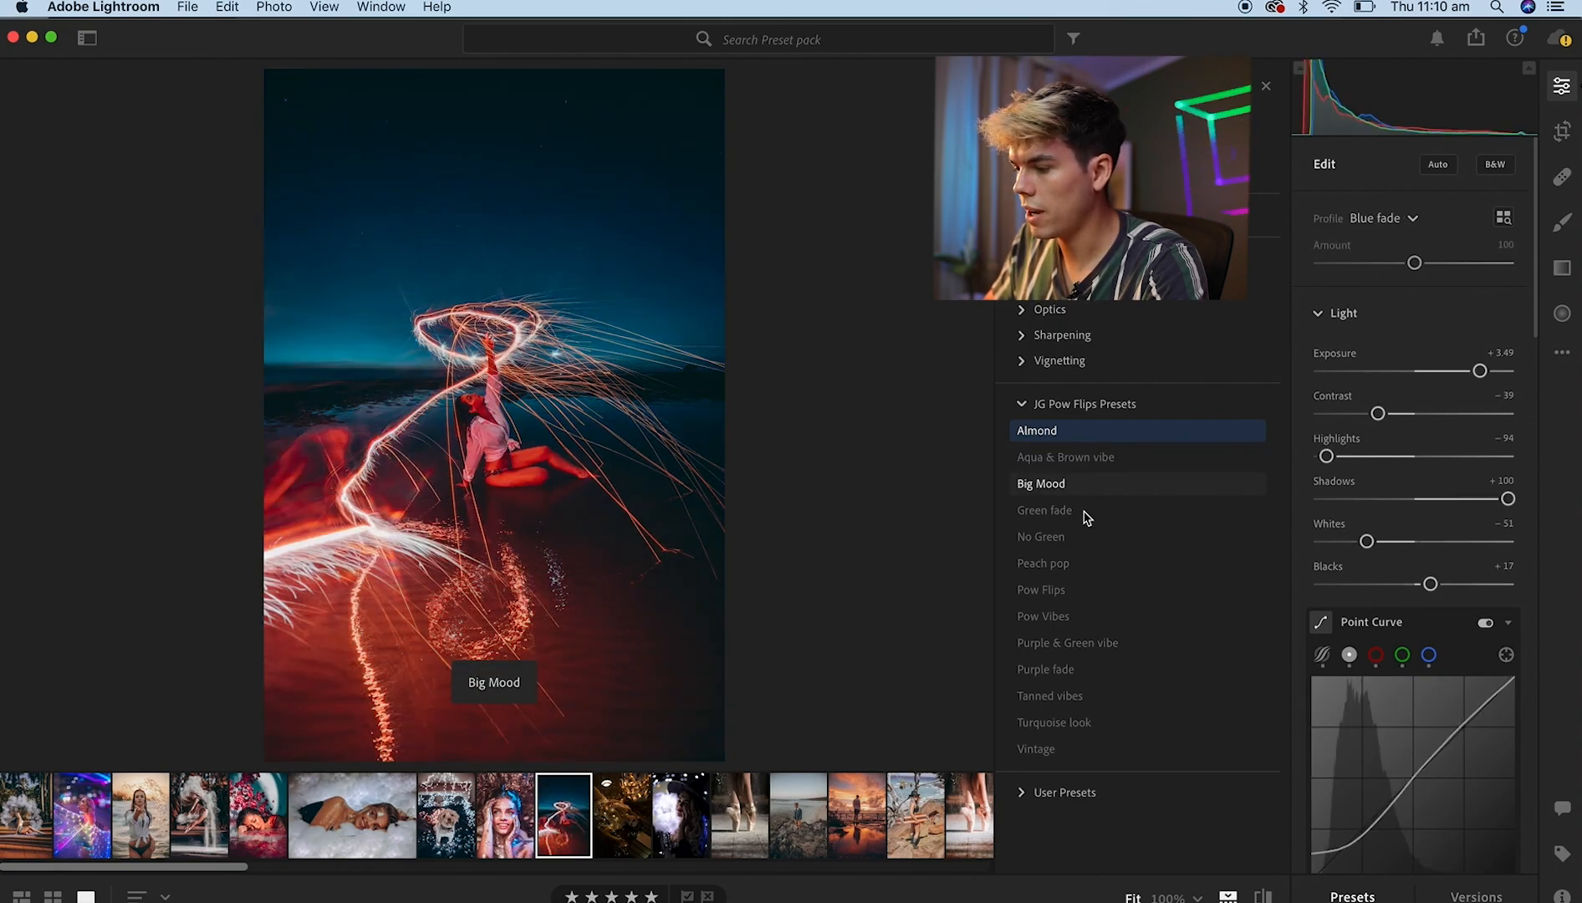
{"action": "left_click", "coordinate": [1083, 512]}
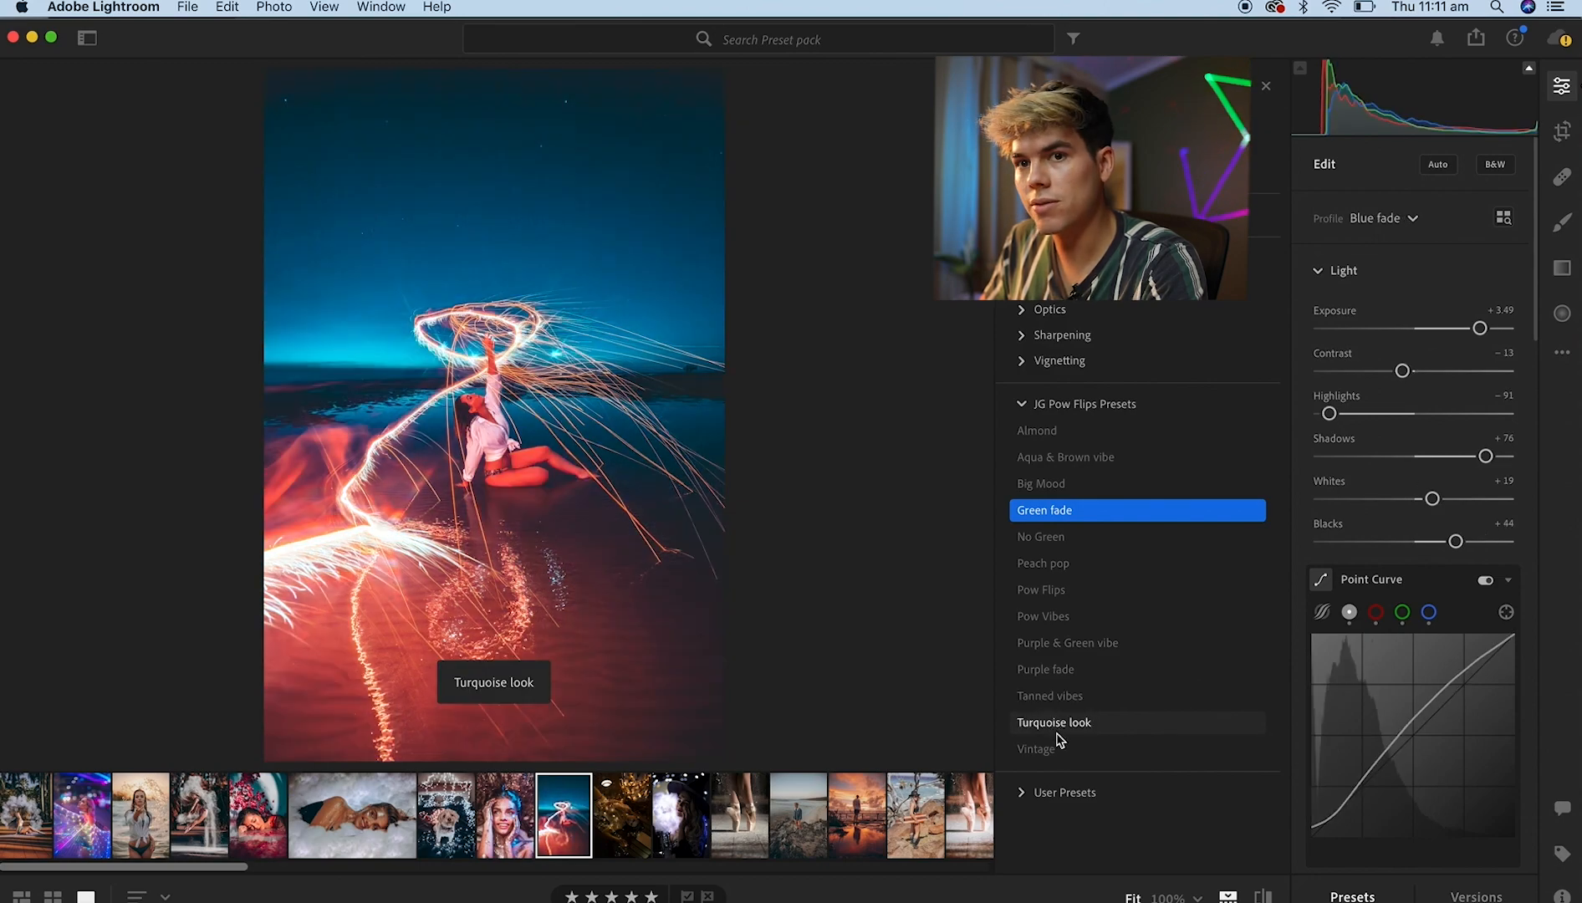
{"action": "left_click", "coordinate": [1022, 406]}
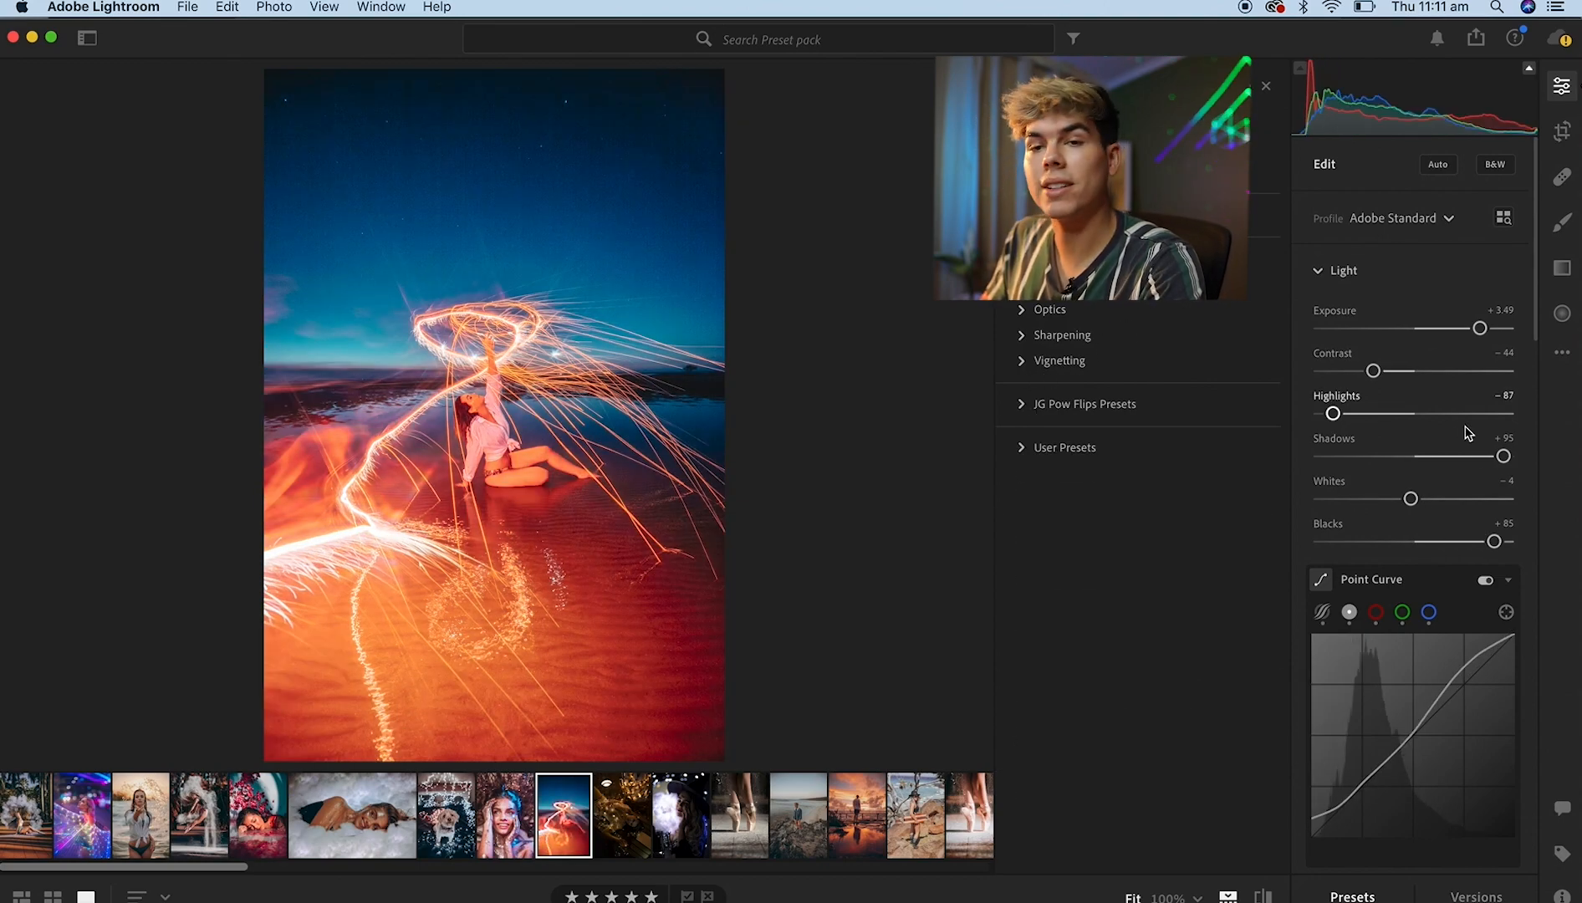